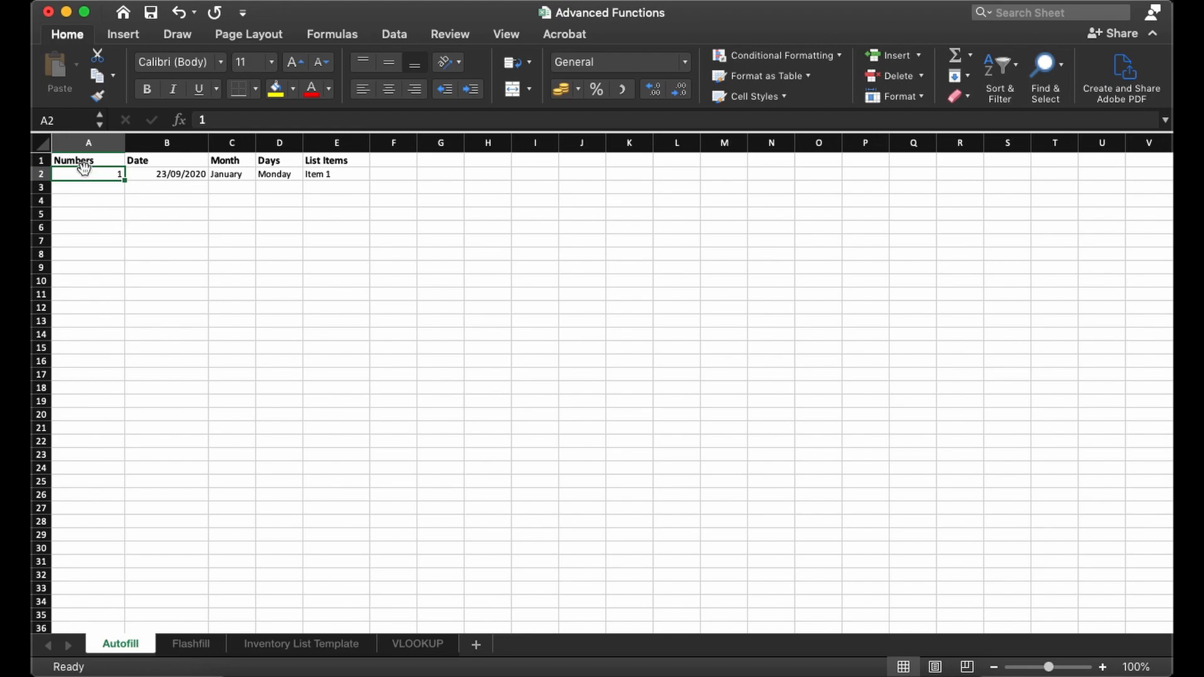
- Autofill the Numbers column from A2 down to A10 and convert the copied values with Fill Series
scroll(104, 160, up, 5)
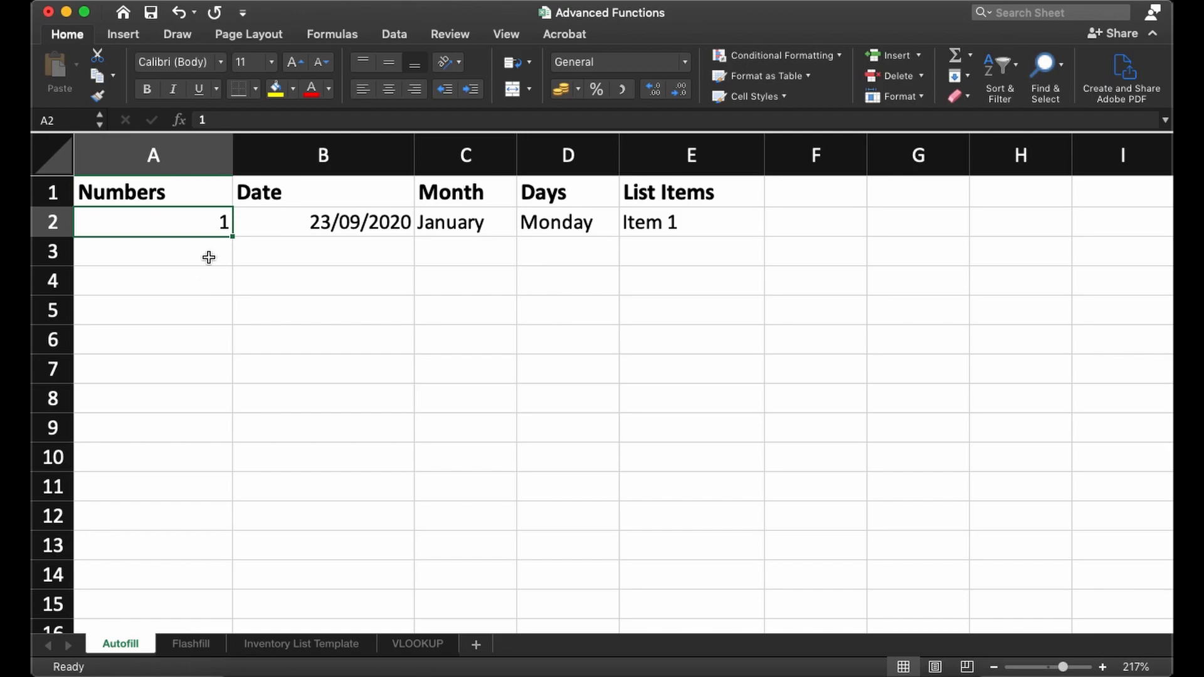
click(129, 251)
click(140, 217)
drag(232, 239, 229, 464)
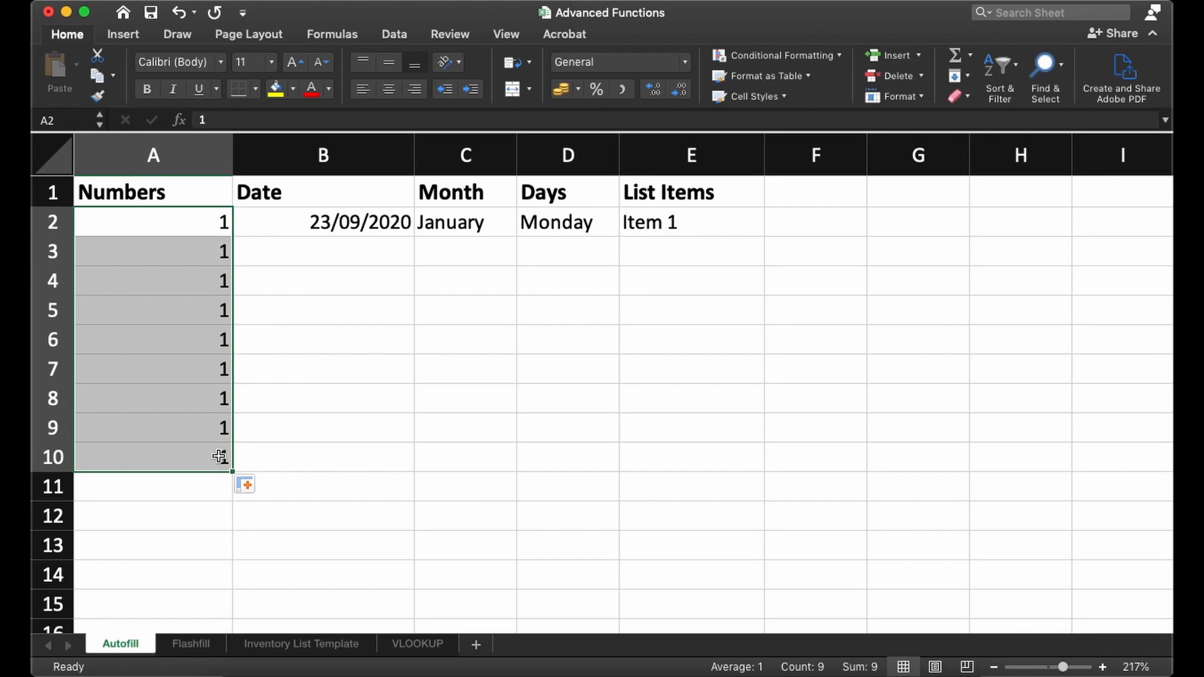
click(254, 484)
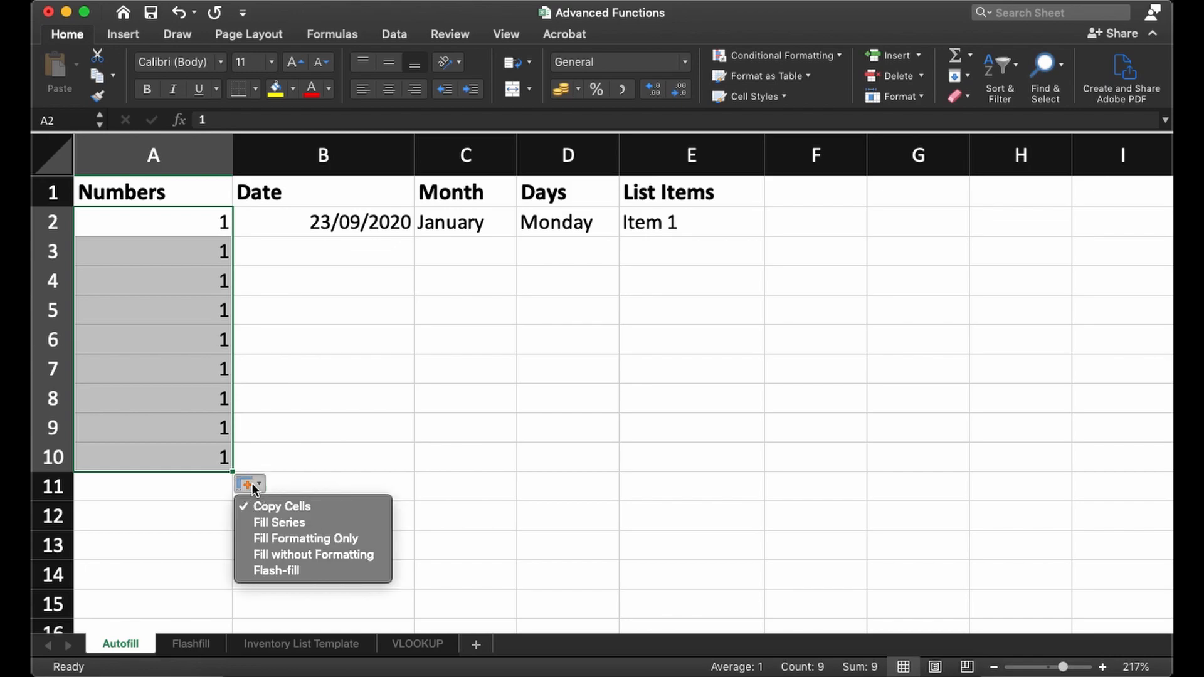
click(294, 524)
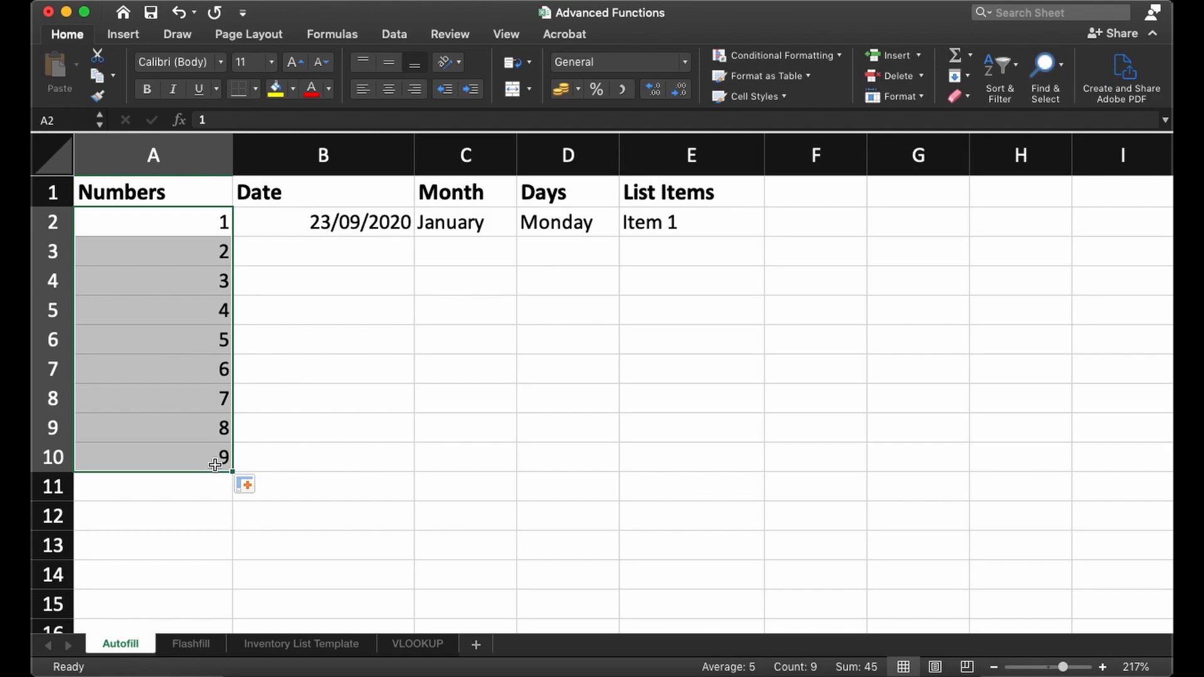
- Clear A3:A10 and refill A2:A10 using the Series command with a linear series in columns and step value 1
drag(215, 465, 200, 255)
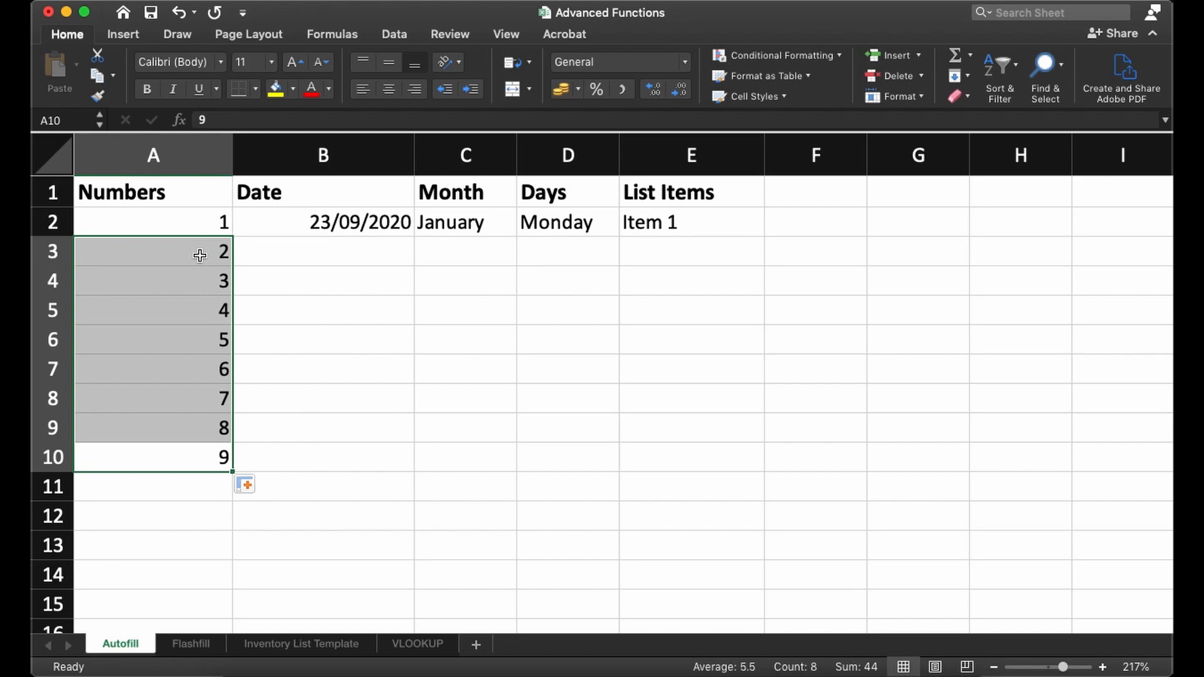
key(Delete)
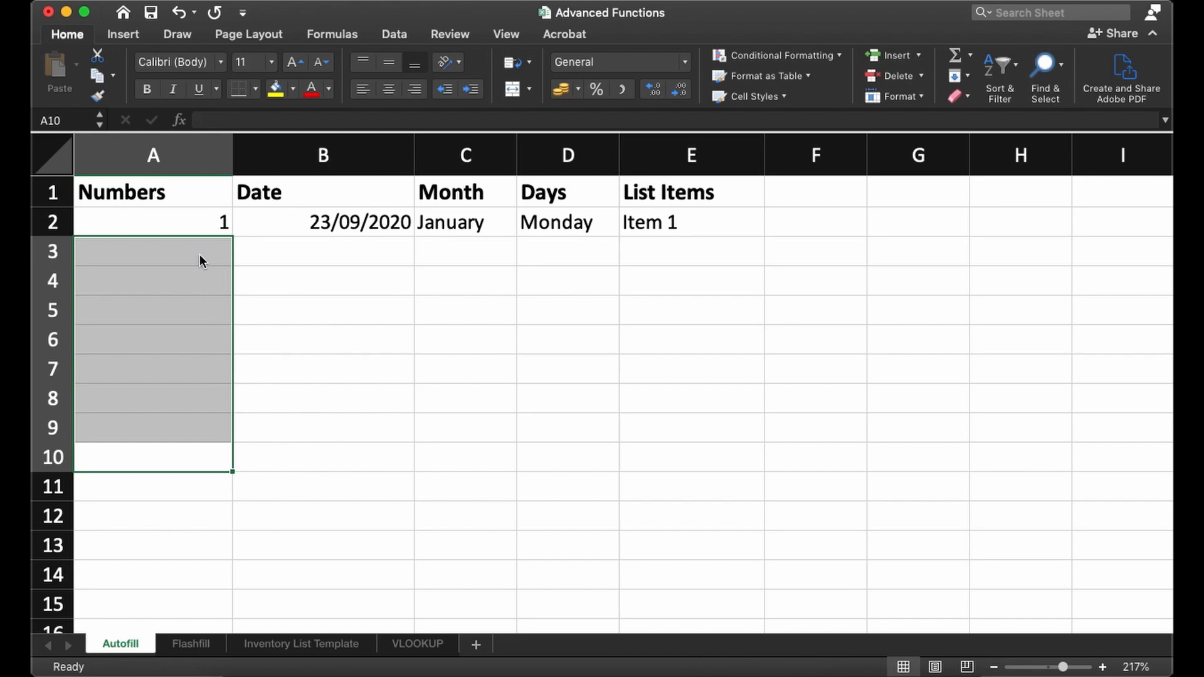
click(185, 223)
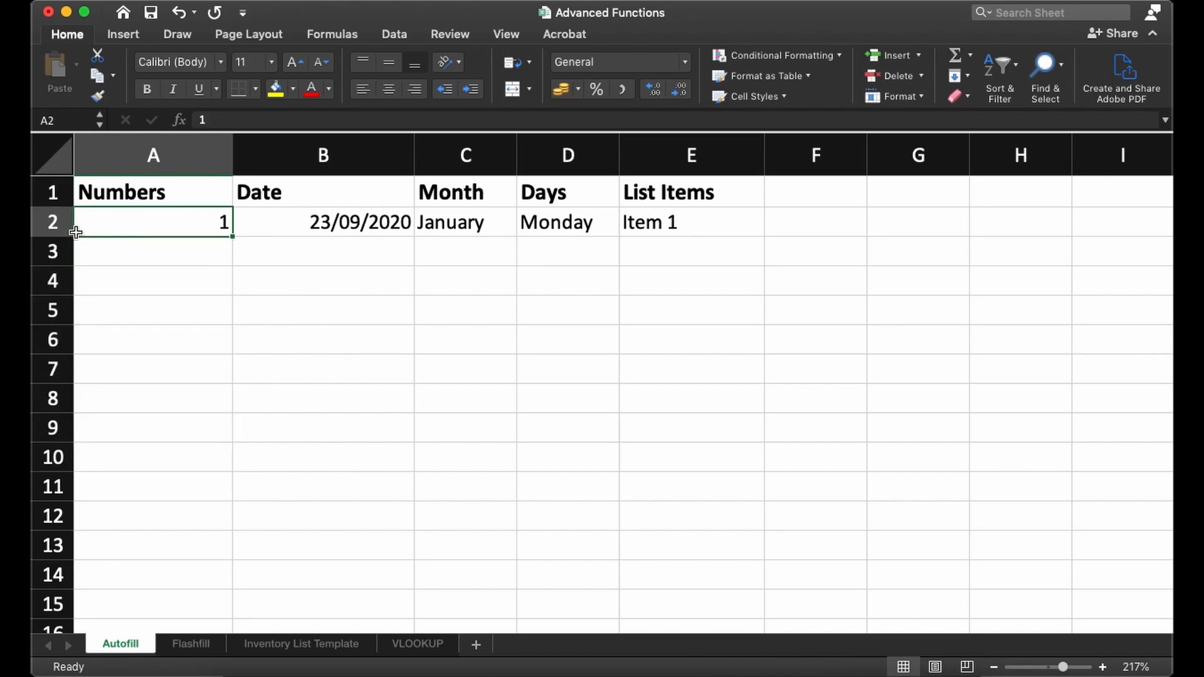
drag(213, 221, 222, 457)
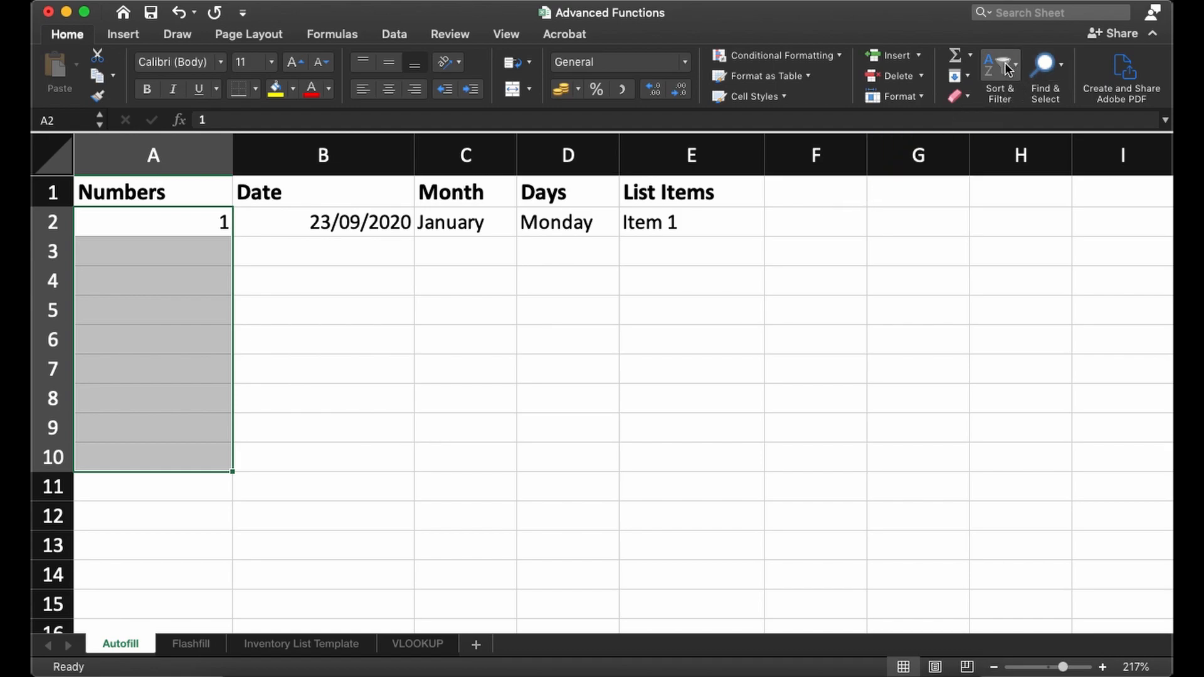
click(964, 77)
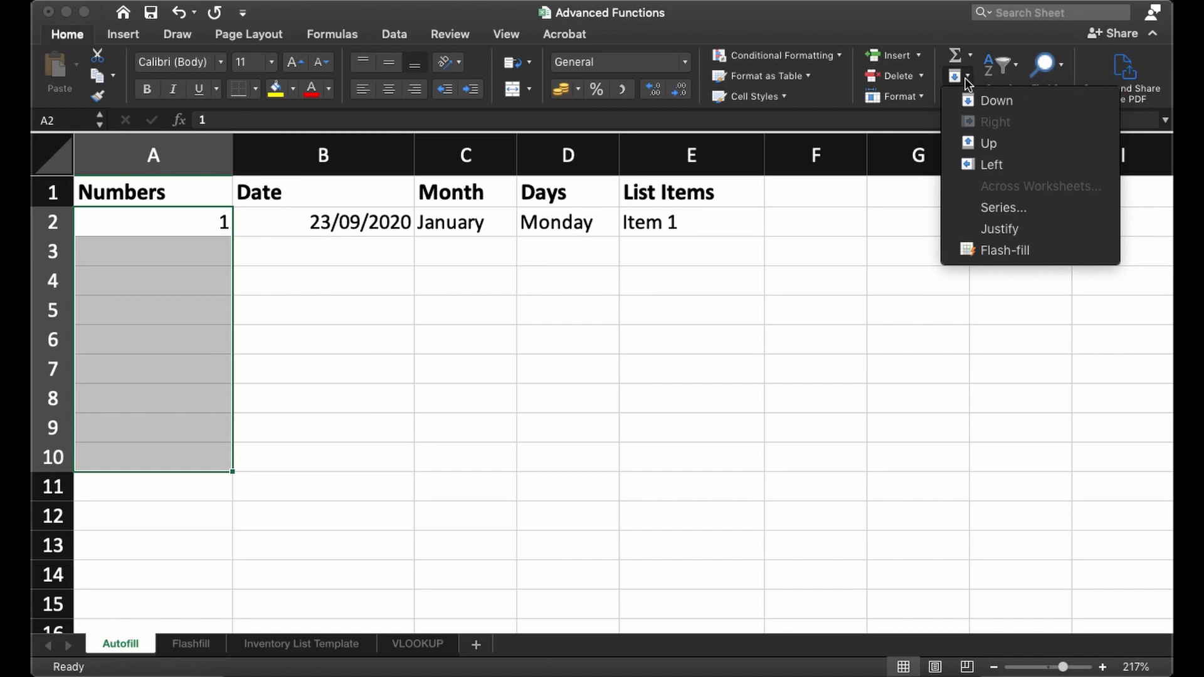
click(1001, 211)
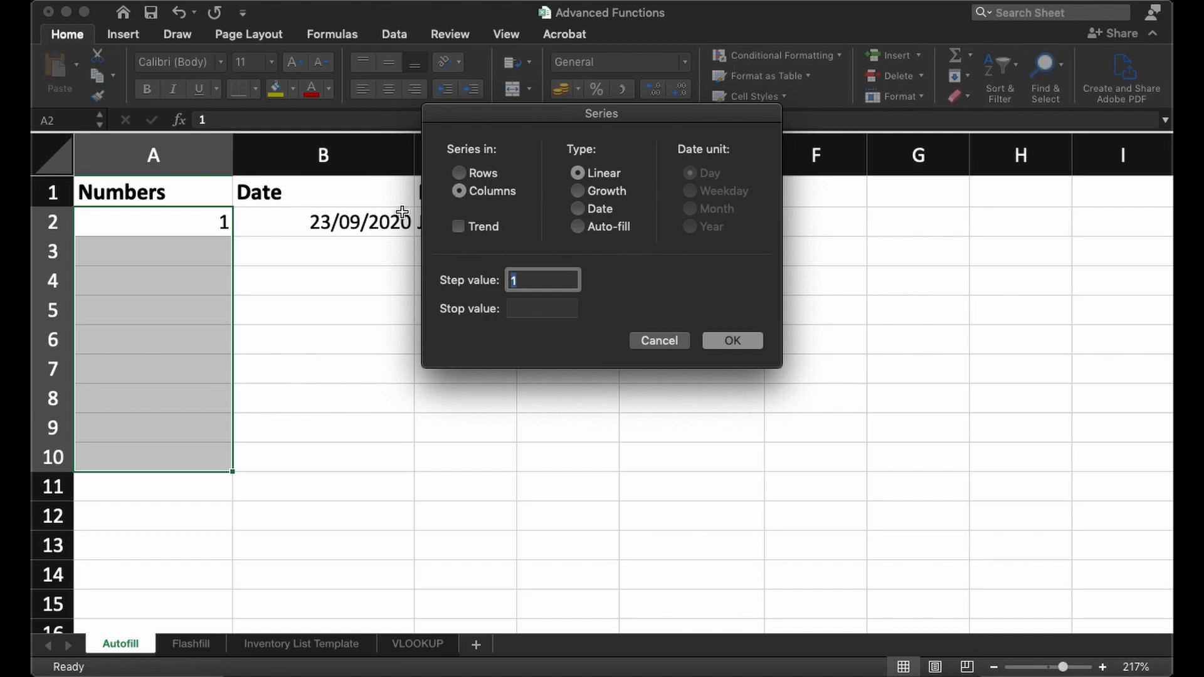
click(459, 175)
click(463, 195)
click(474, 287)
click(534, 282)
click(730, 341)
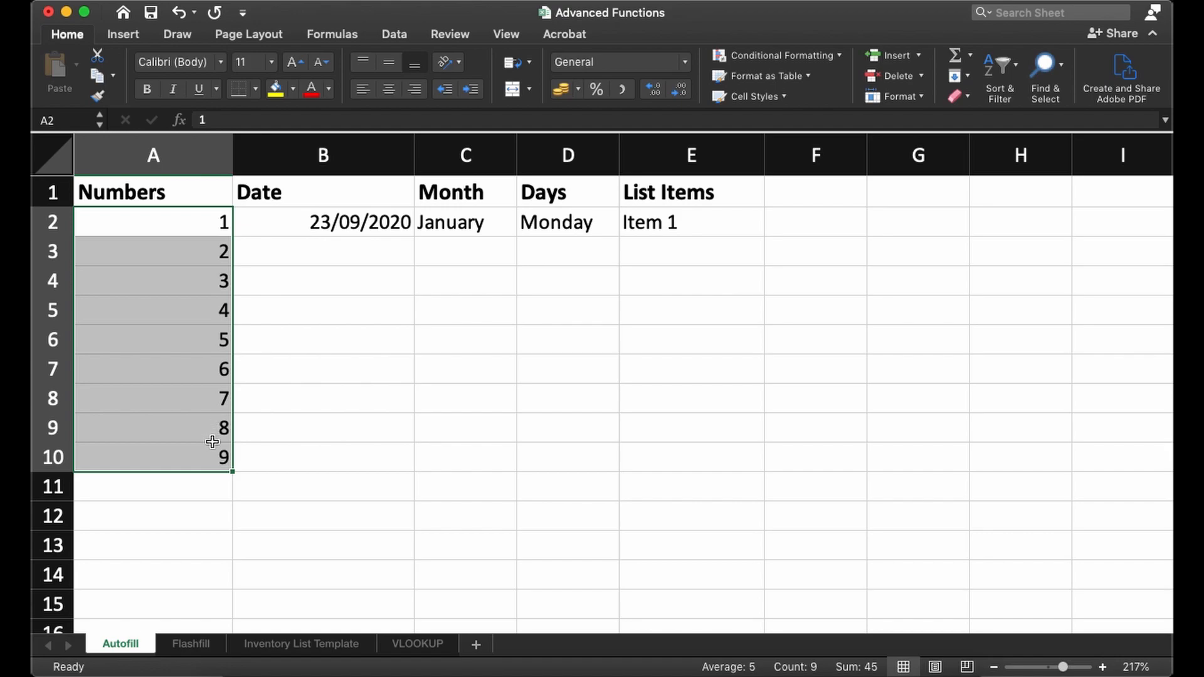
- Autofill the date in B2 and the month in C2 down to row 10
click(291, 224)
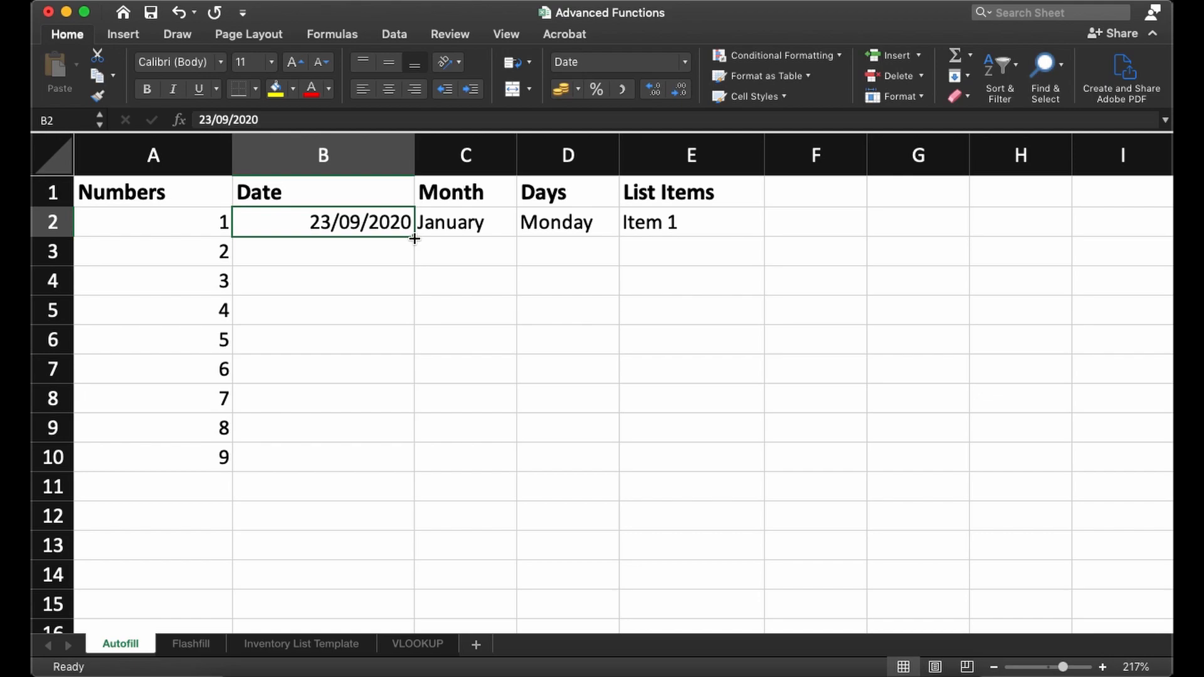
drag(413, 239, 412, 469)
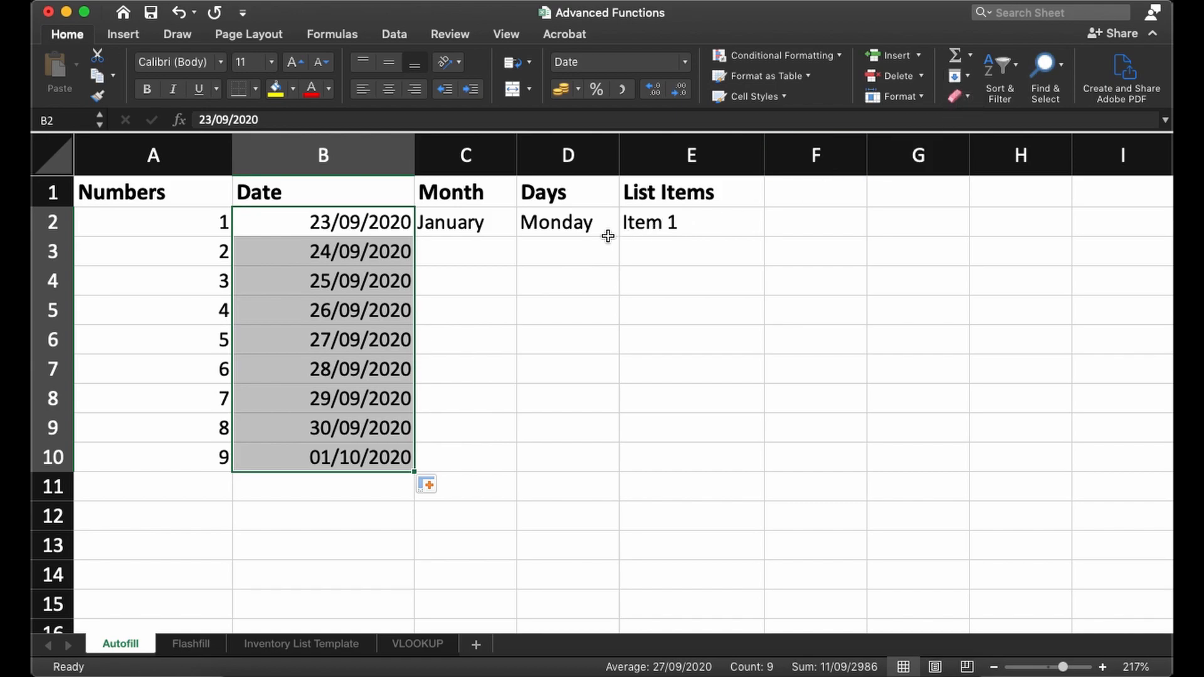
click(476, 224)
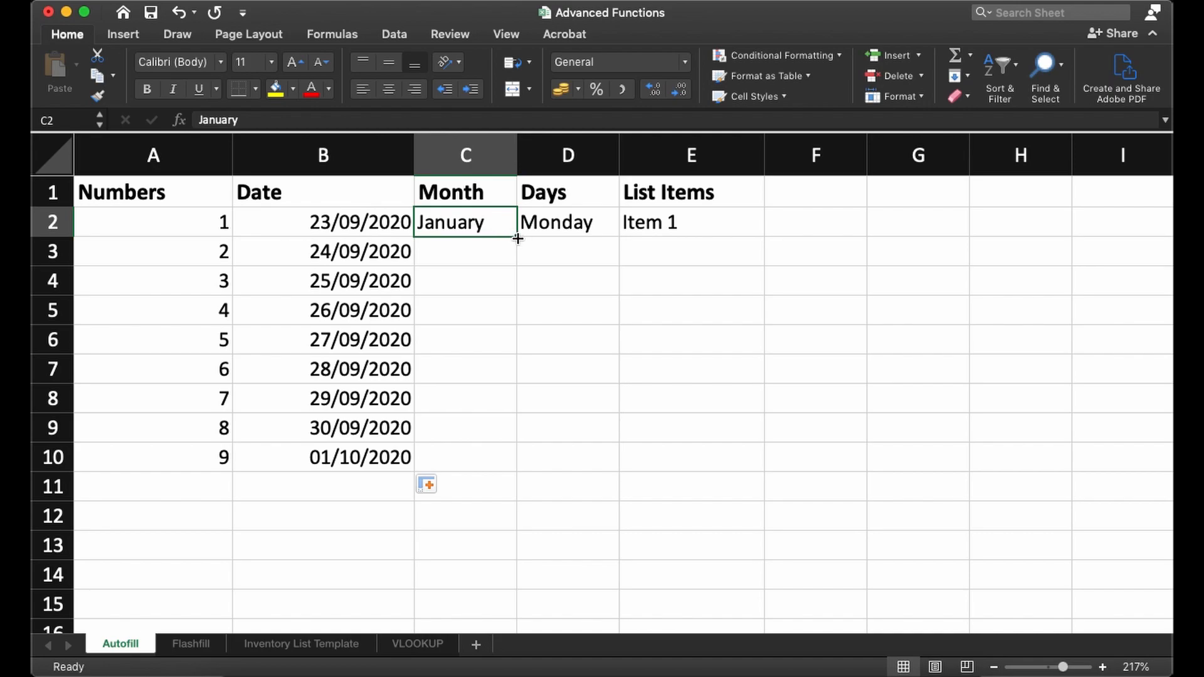
drag(516, 238, 518, 464)
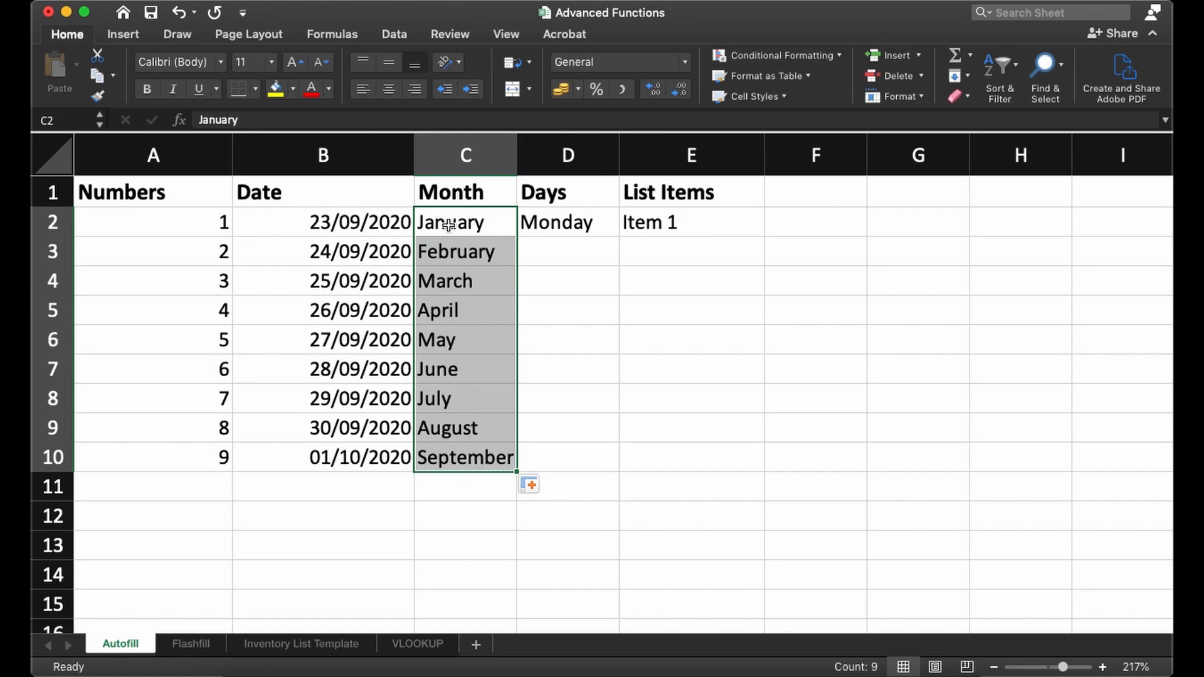
- Switch the Month column's autofill option to Copy Cells and back to Fill Series
click(537, 485)
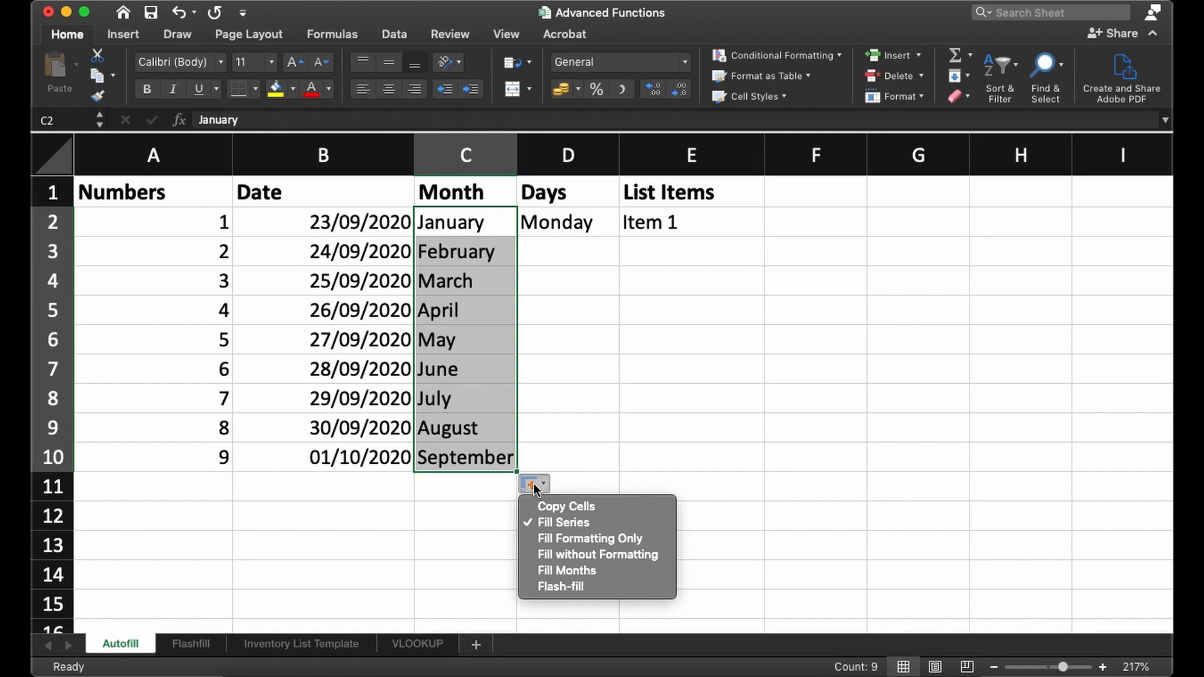
click(557, 510)
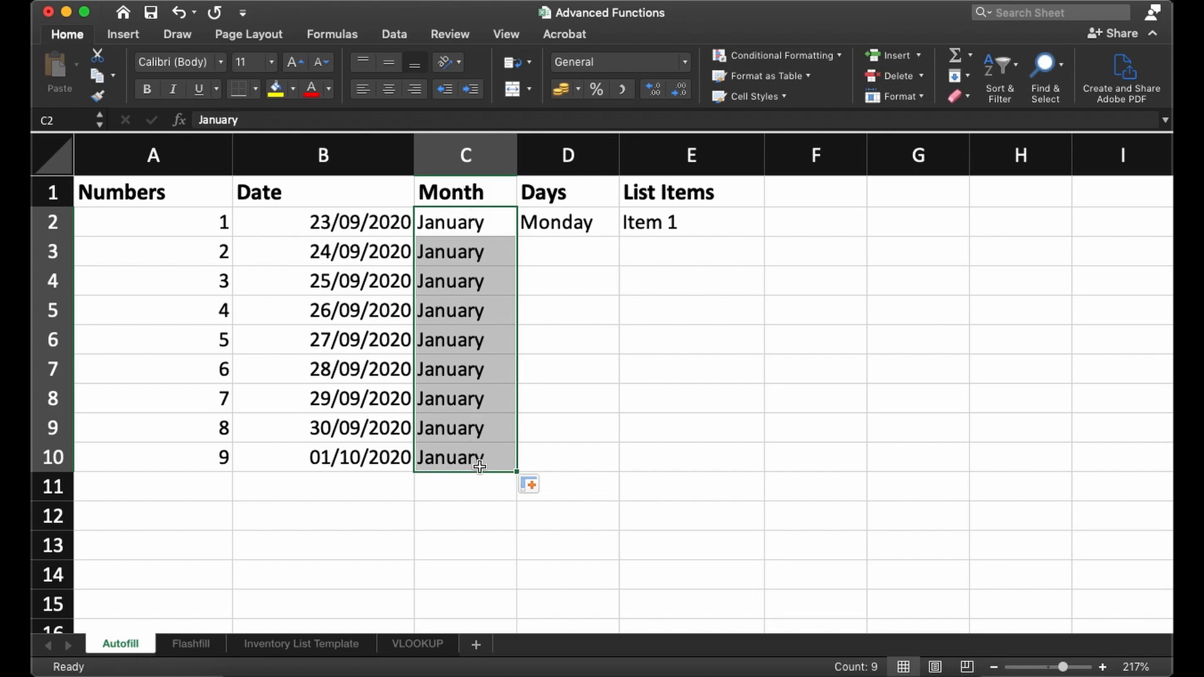
click(529, 484)
click(549, 520)
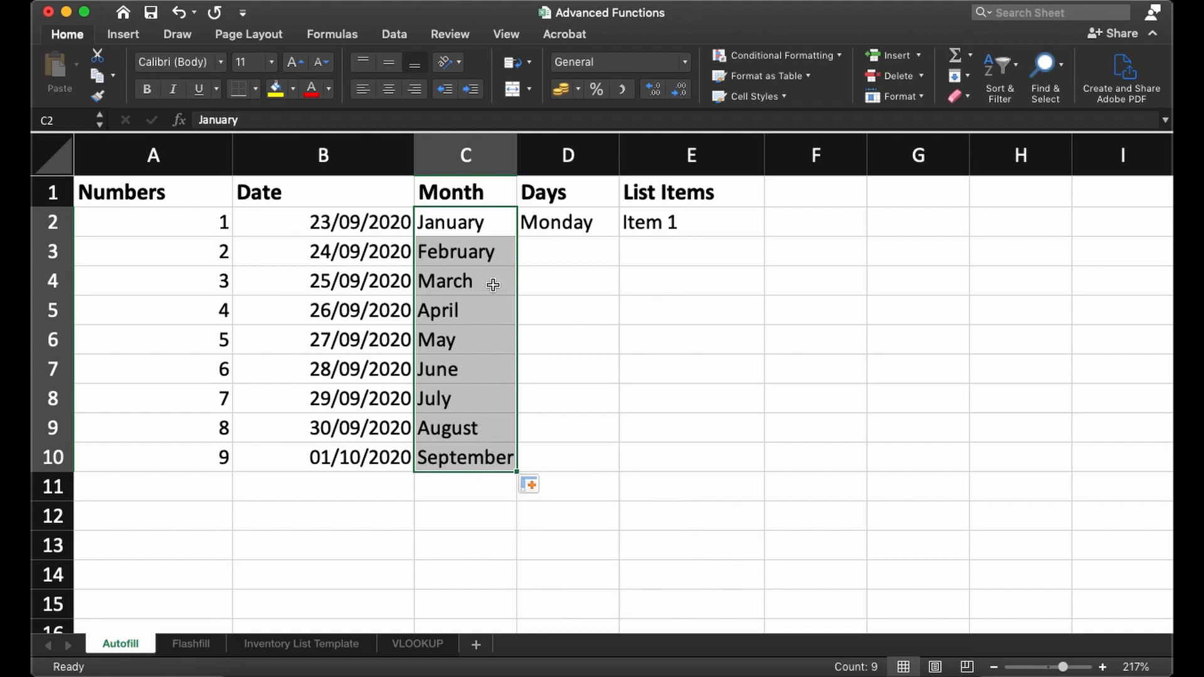
- Autofill the weekday in D2 and the list item in E2 down to row 10
click(560, 225)
drag(619, 237, 621, 467)
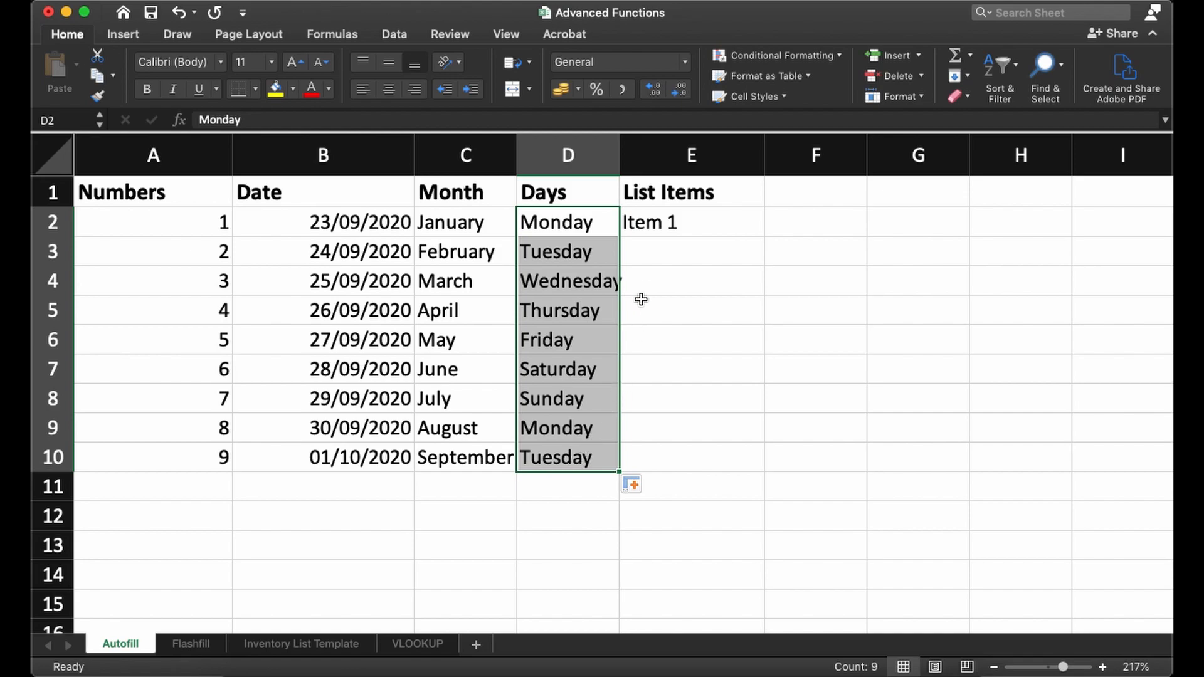
click(711, 215)
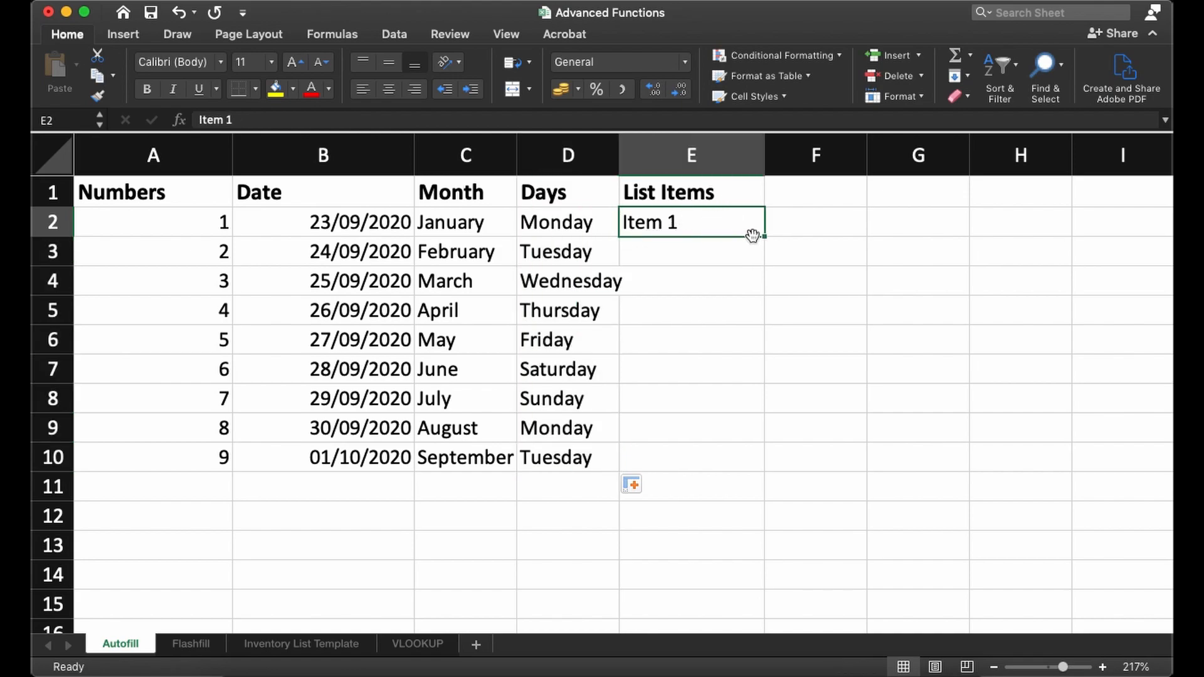
drag(764, 237, 775, 463)
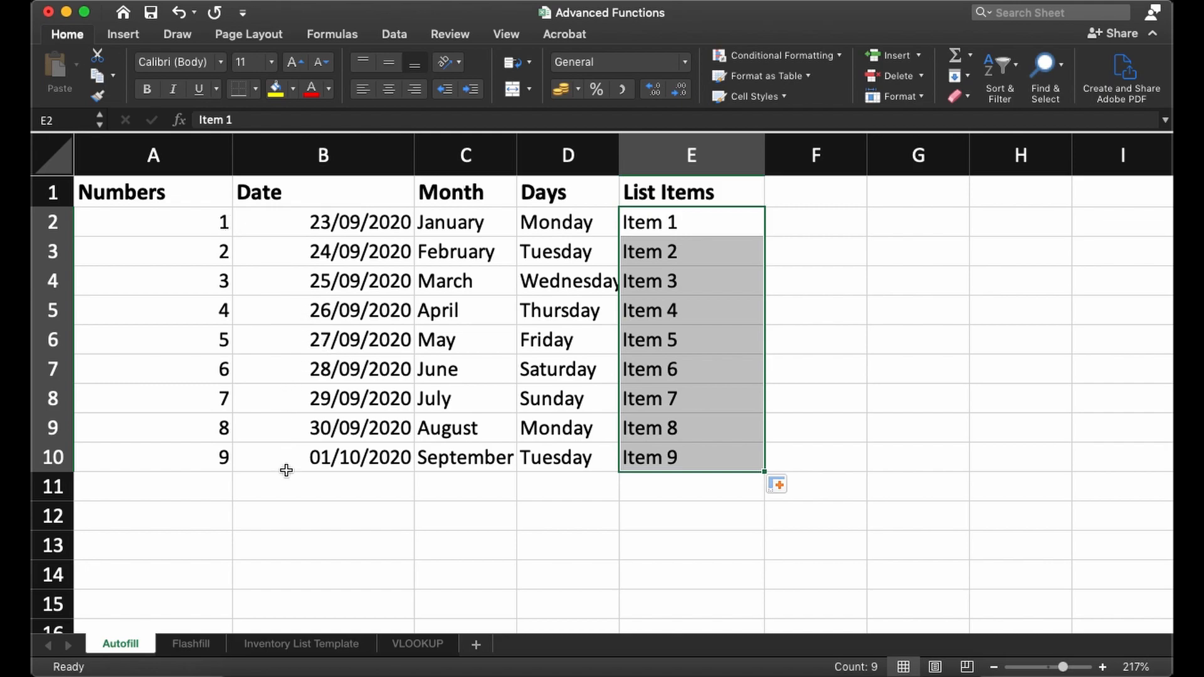
- Open the Flashfill sheet and compare the codes in A2:A6 with the sample Relevant Part entry in B2
click(192, 643)
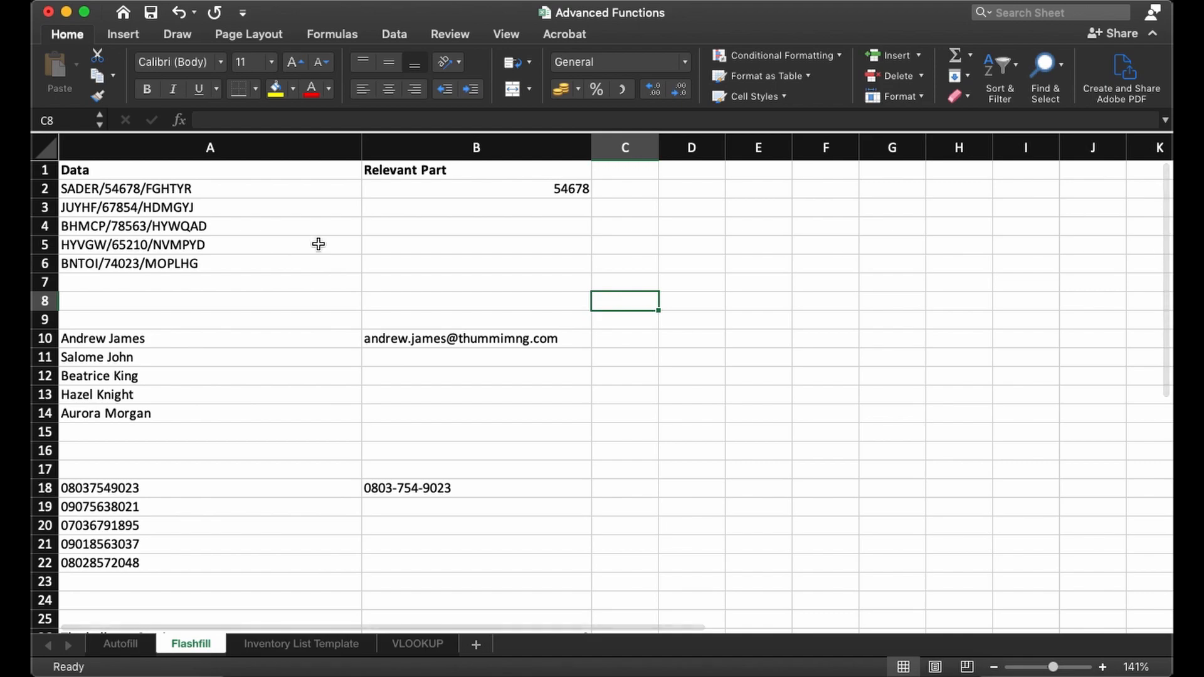
click(311, 203)
click(112, 190)
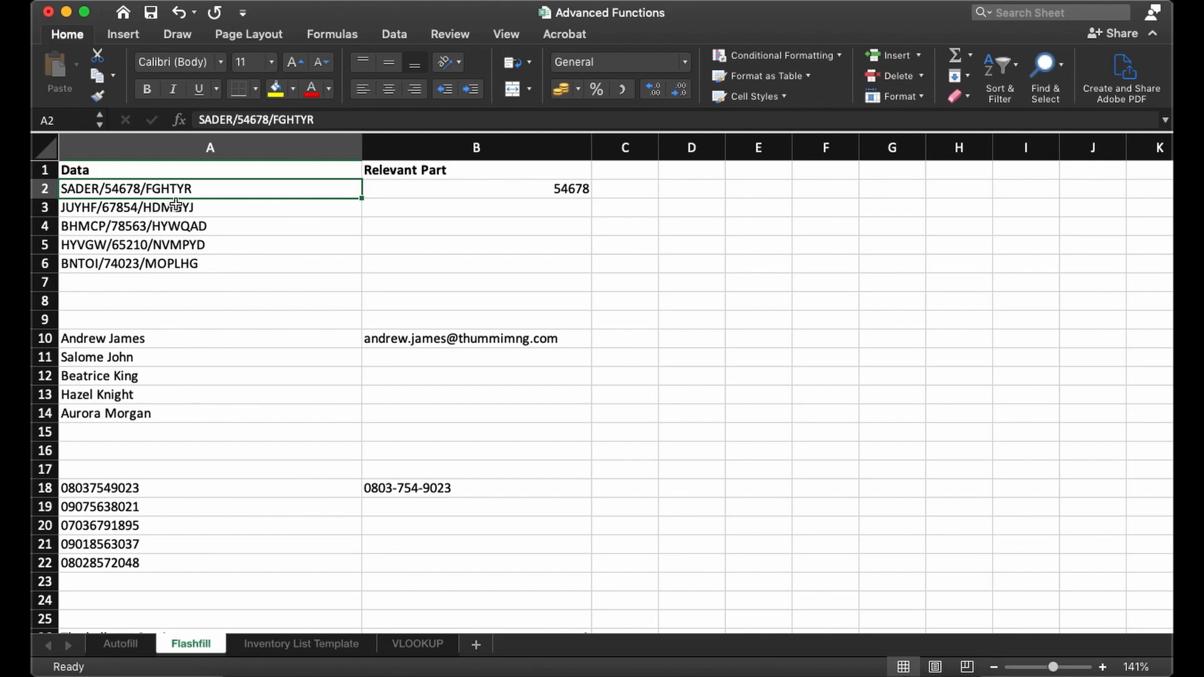
drag(105, 189, 287, 268)
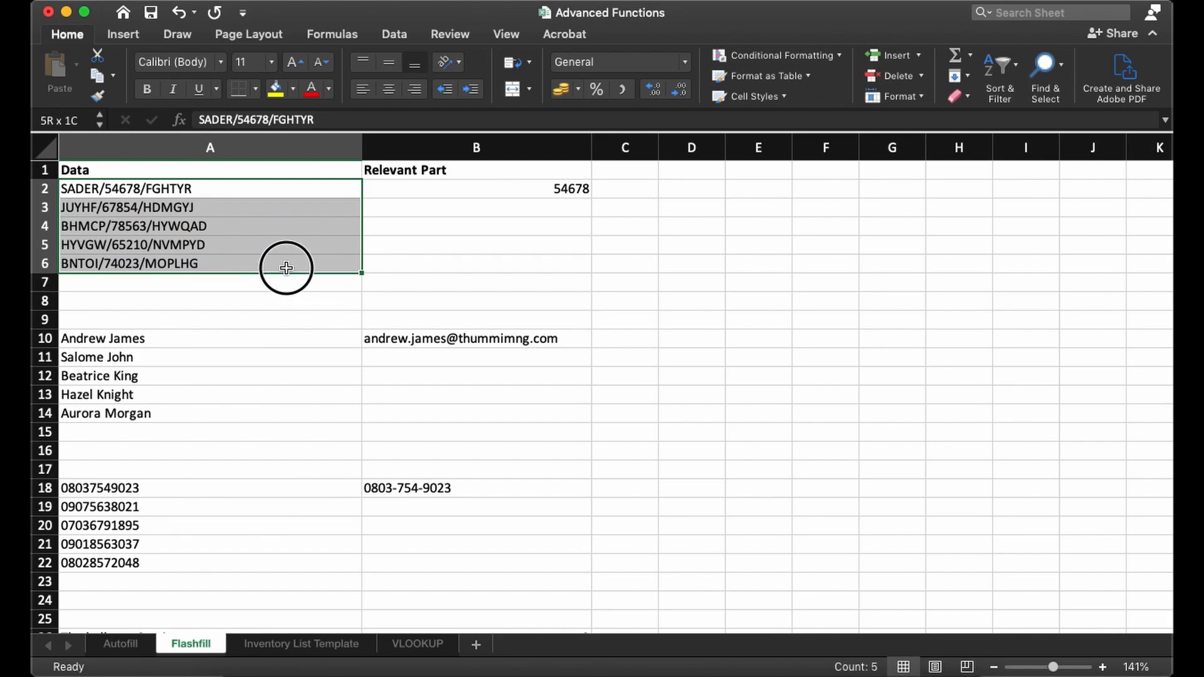
click(397, 194)
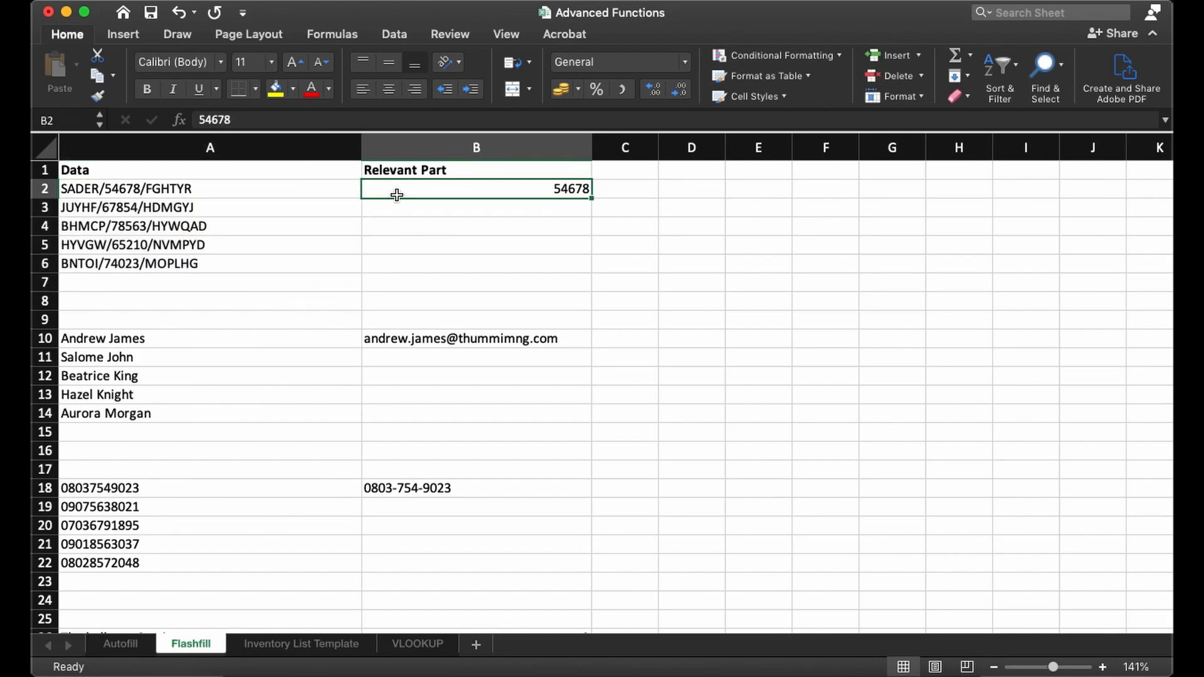
click(117, 194)
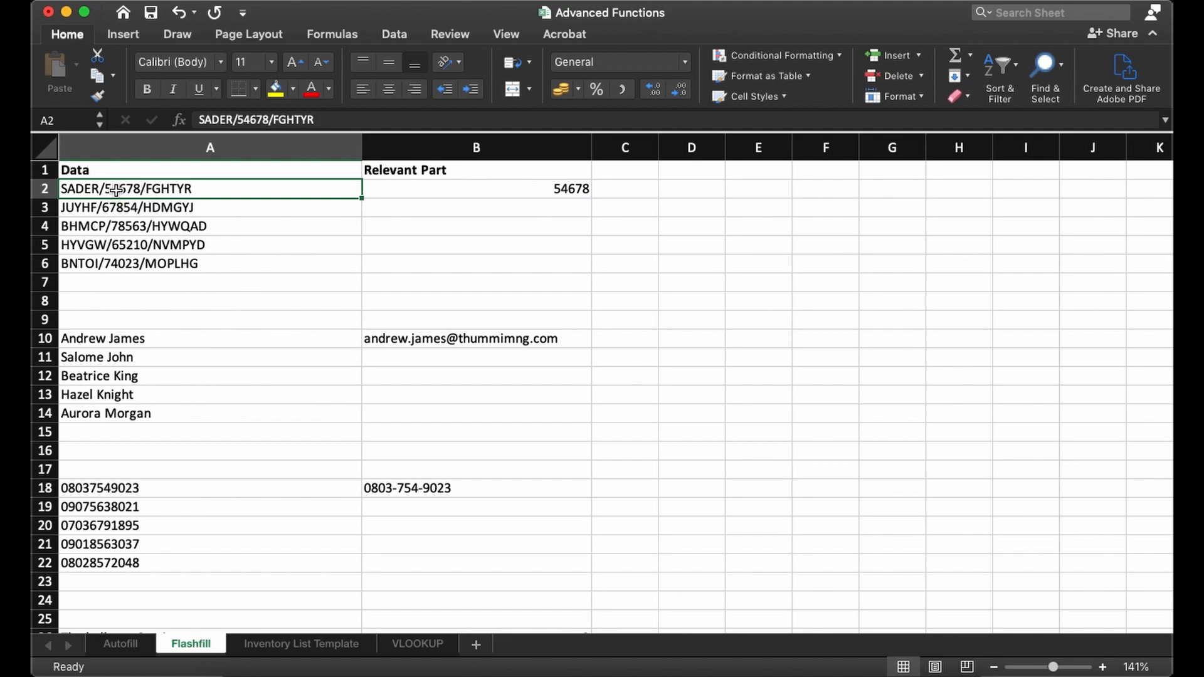
click(124, 208)
click(125, 226)
click(128, 245)
click(129, 263)
click(129, 246)
click(127, 227)
click(134, 200)
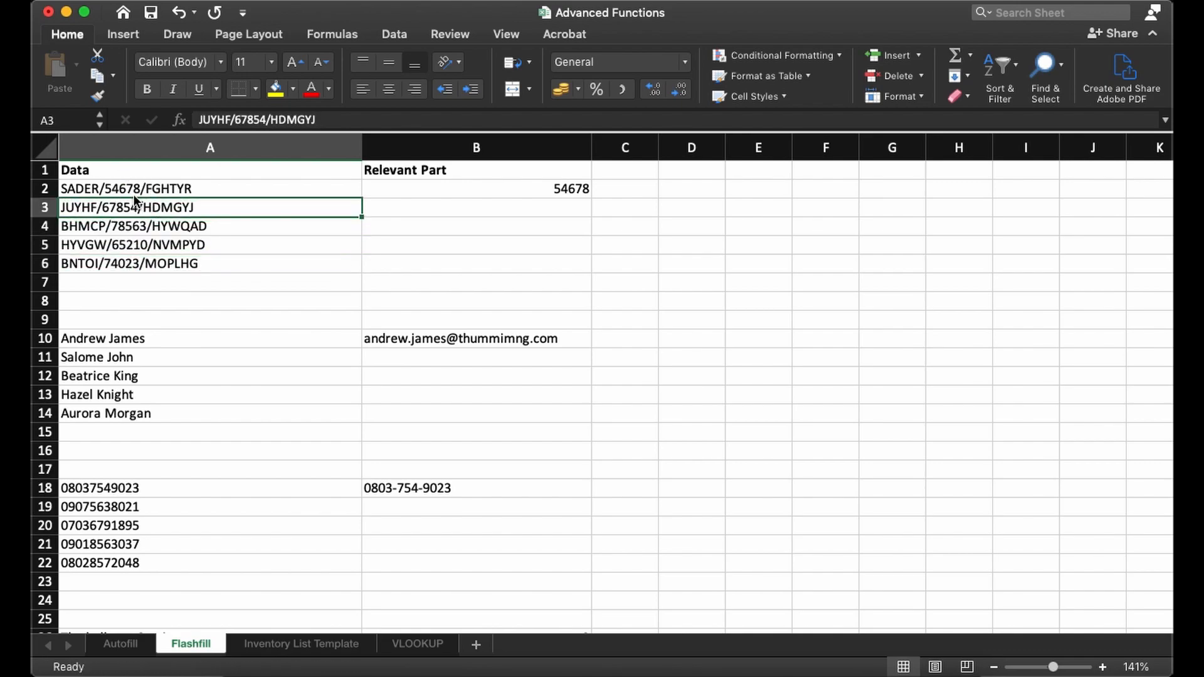
click(134, 191)
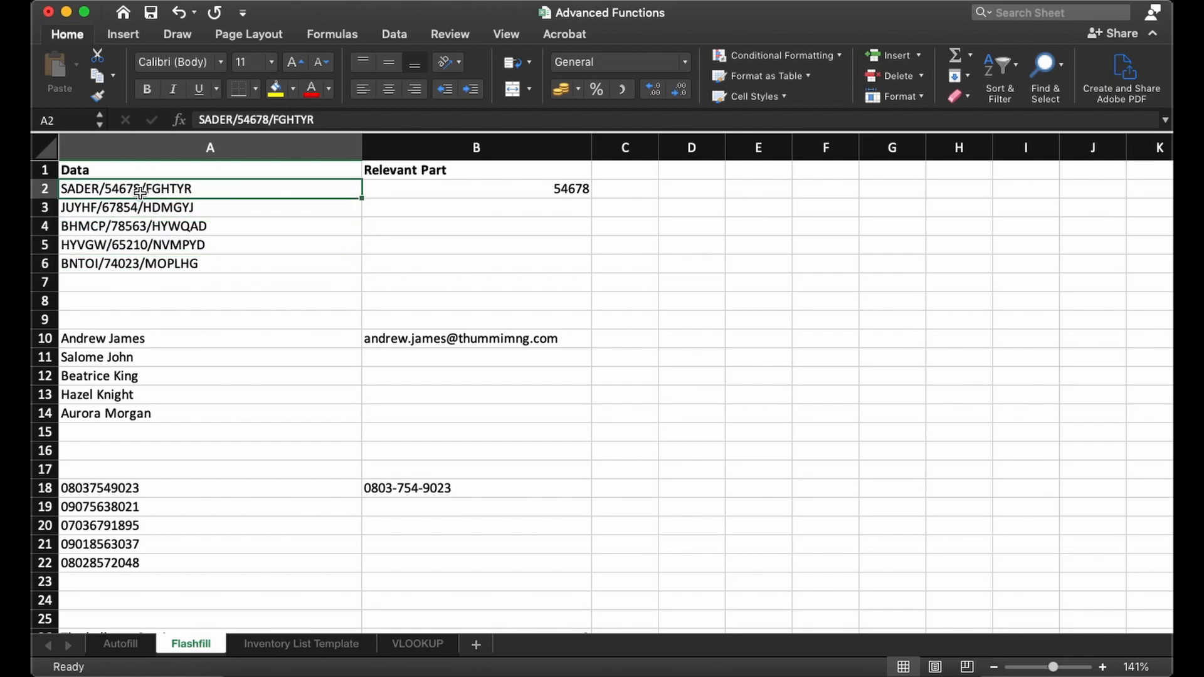
click(408, 188)
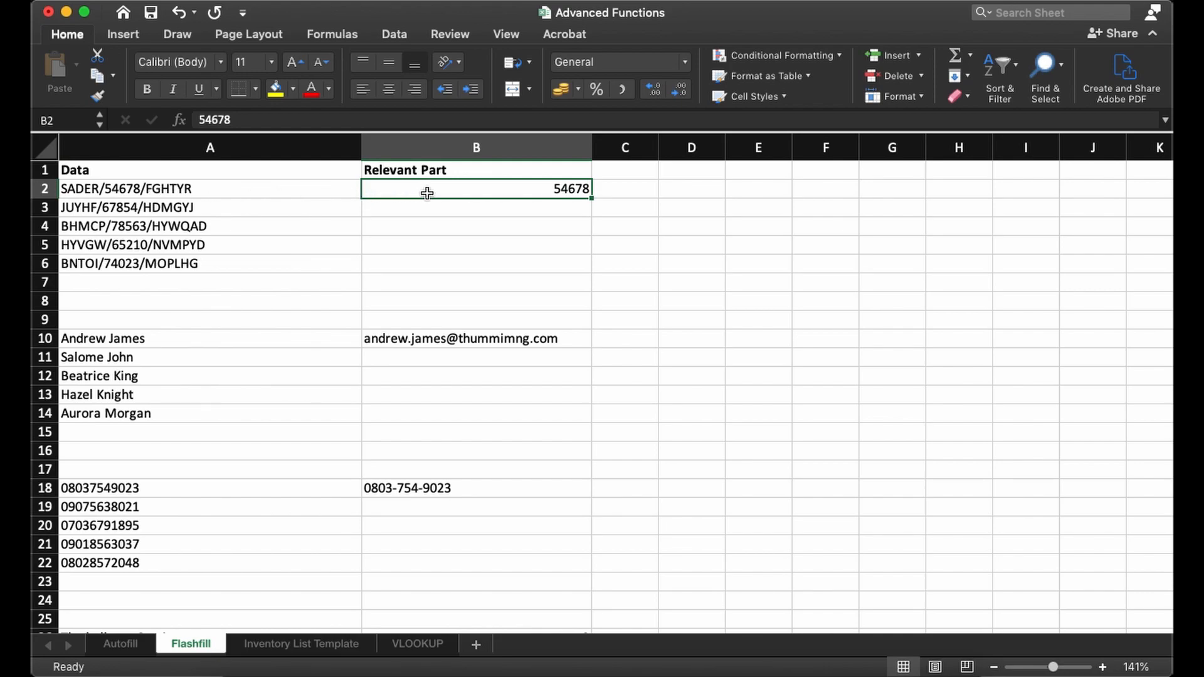
click(181, 191)
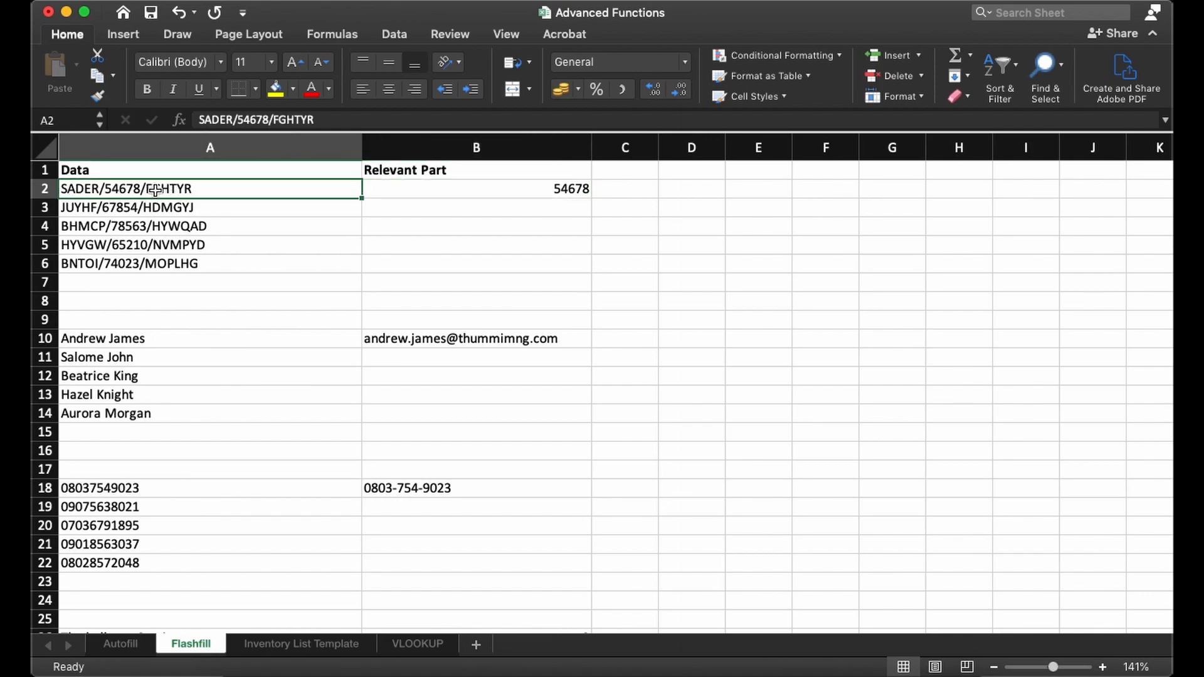
- Fill the Relevant Part column from B2 down to B6 and apply Flash-fill to extract each code's middle number
click(407, 190)
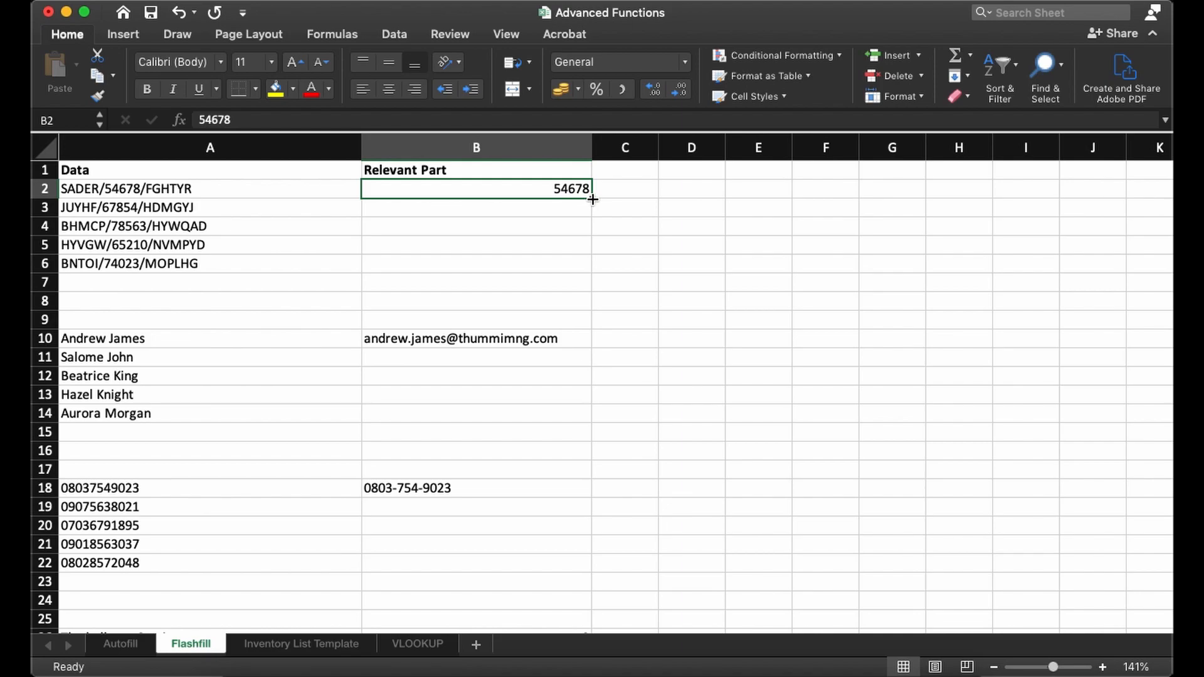
drag(592, 200, 591, 277)
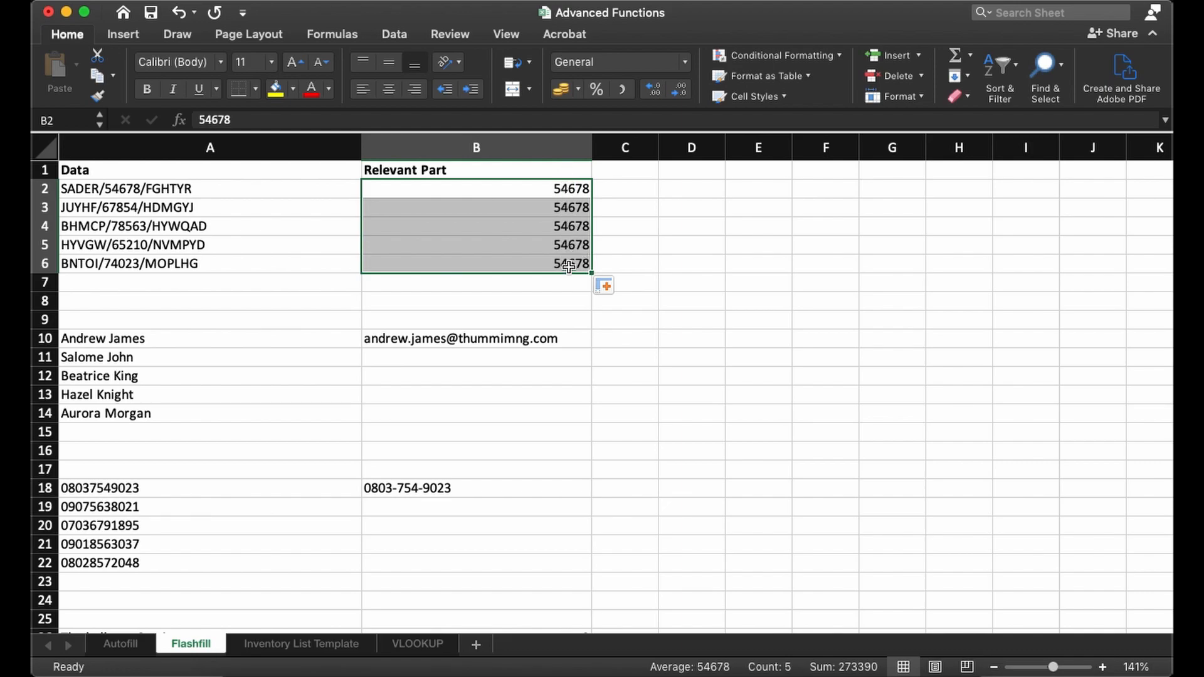
click(603, 287)
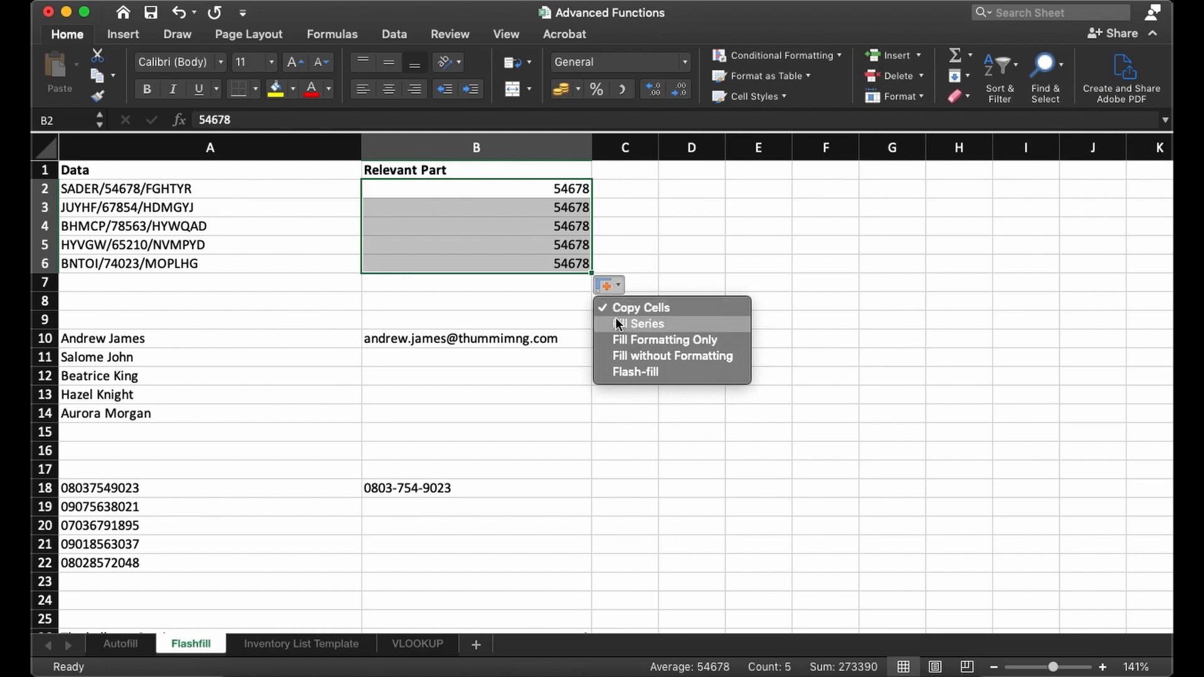
click(632, 372)
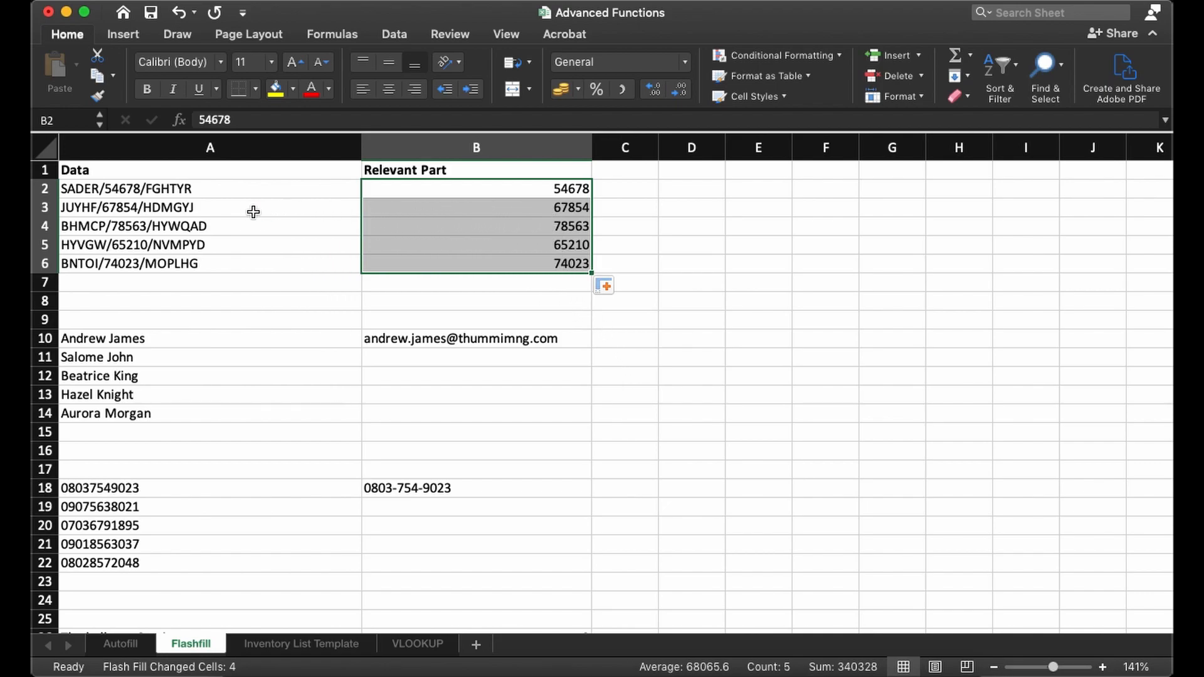
click(227, 209)
click(400, 209)
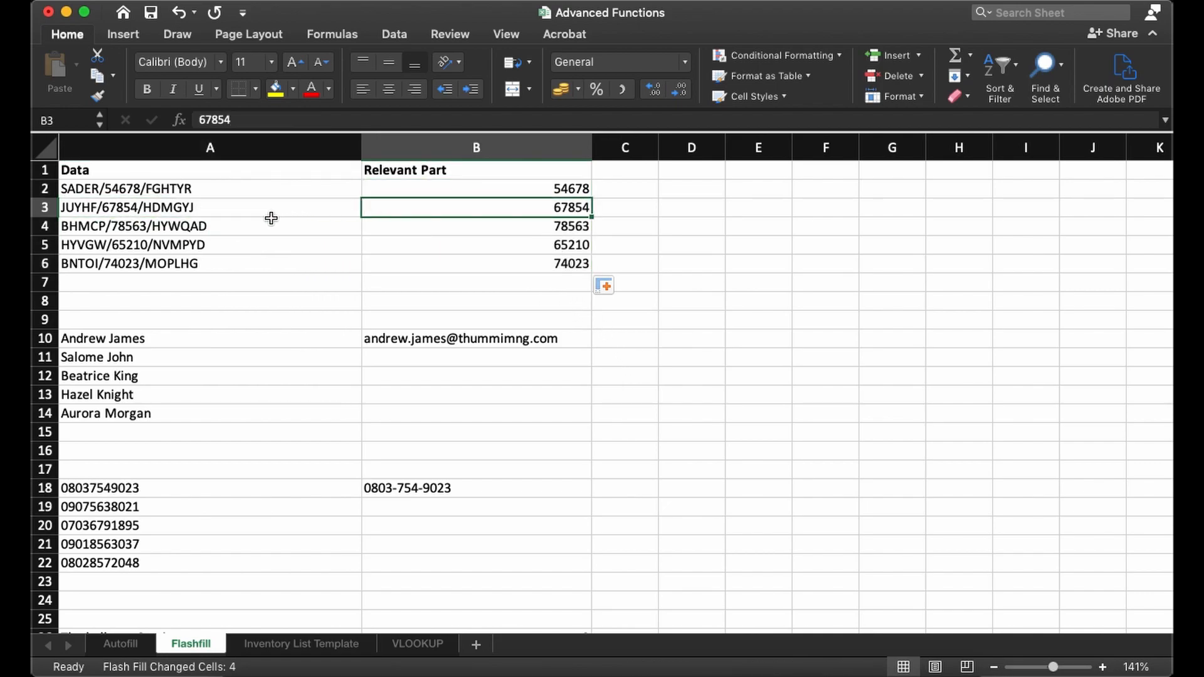
- Check the extracted numbers in B4:B6 against the codes in A4:A6
click(241, 226)
click(471, 228)
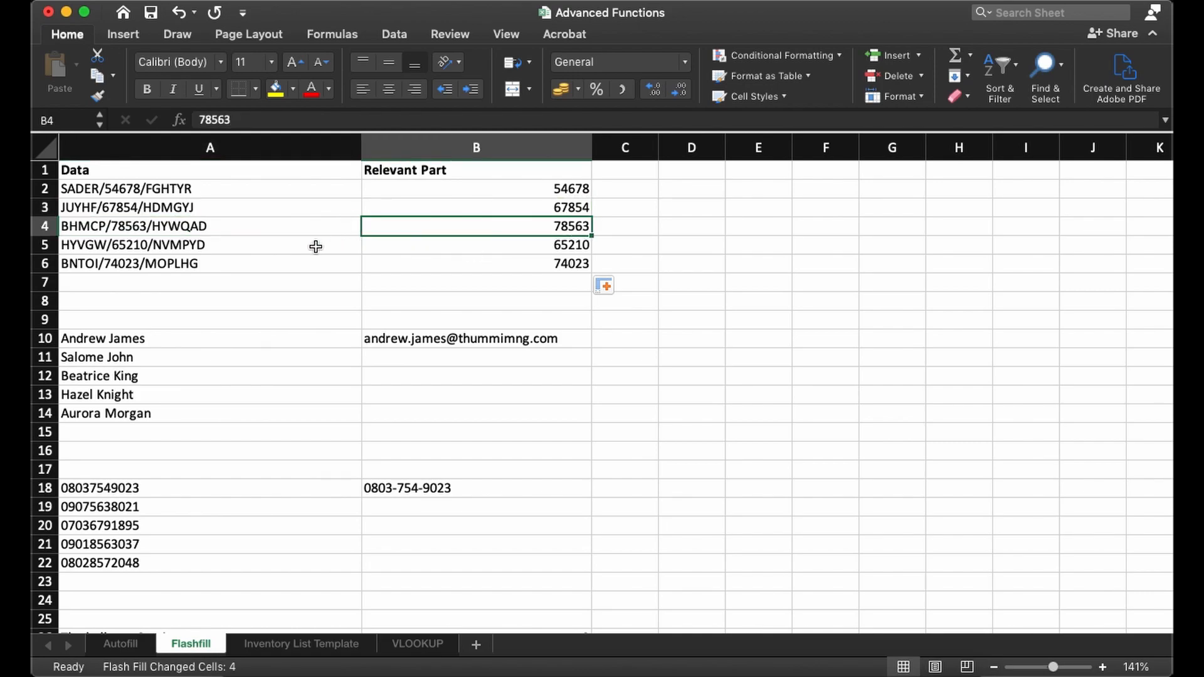
click(263, 250)
click(481, 249)
click(257, 266)
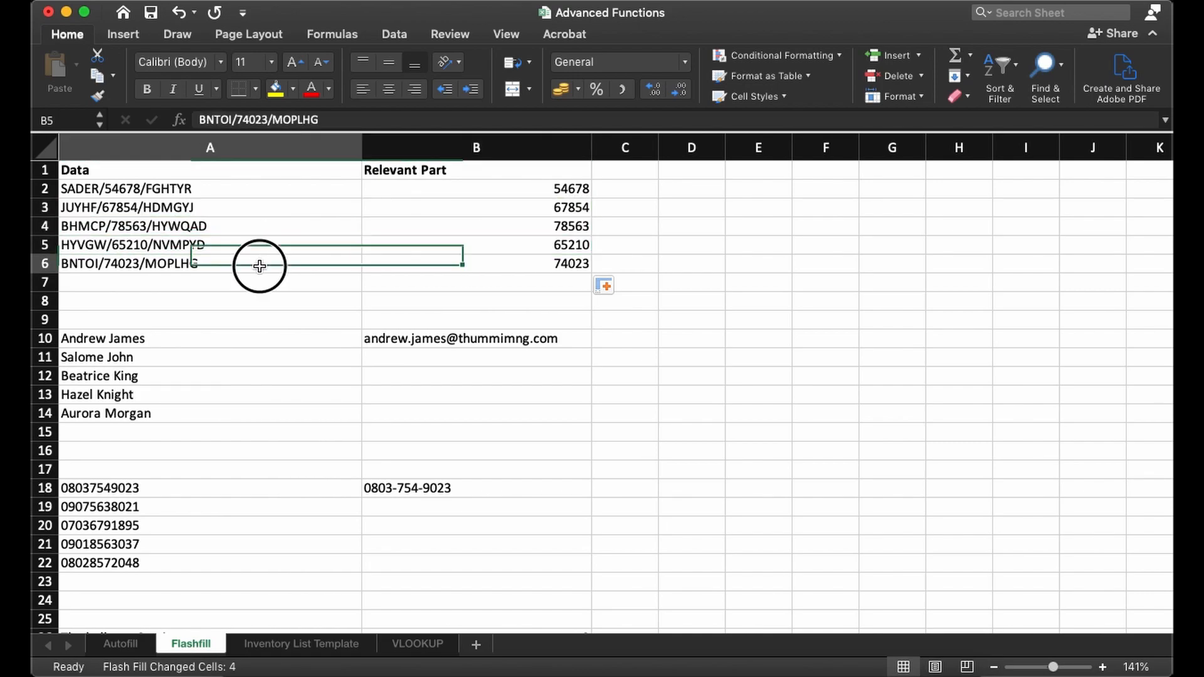
click(467, 269)
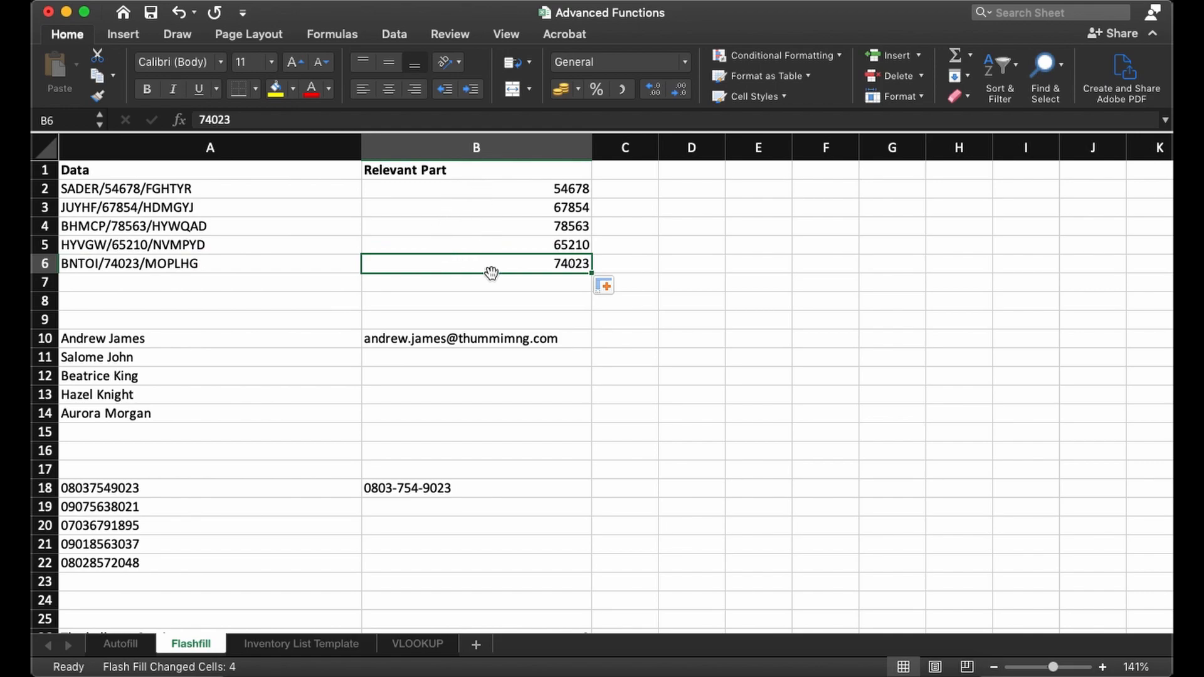
- Compare the full names in A10:A14 with the sample e-mail address format in B10
click(289, 343)
click(384, 339)
click(304, 342)
drag(110, 414, 135, 339)
click(395, 357)
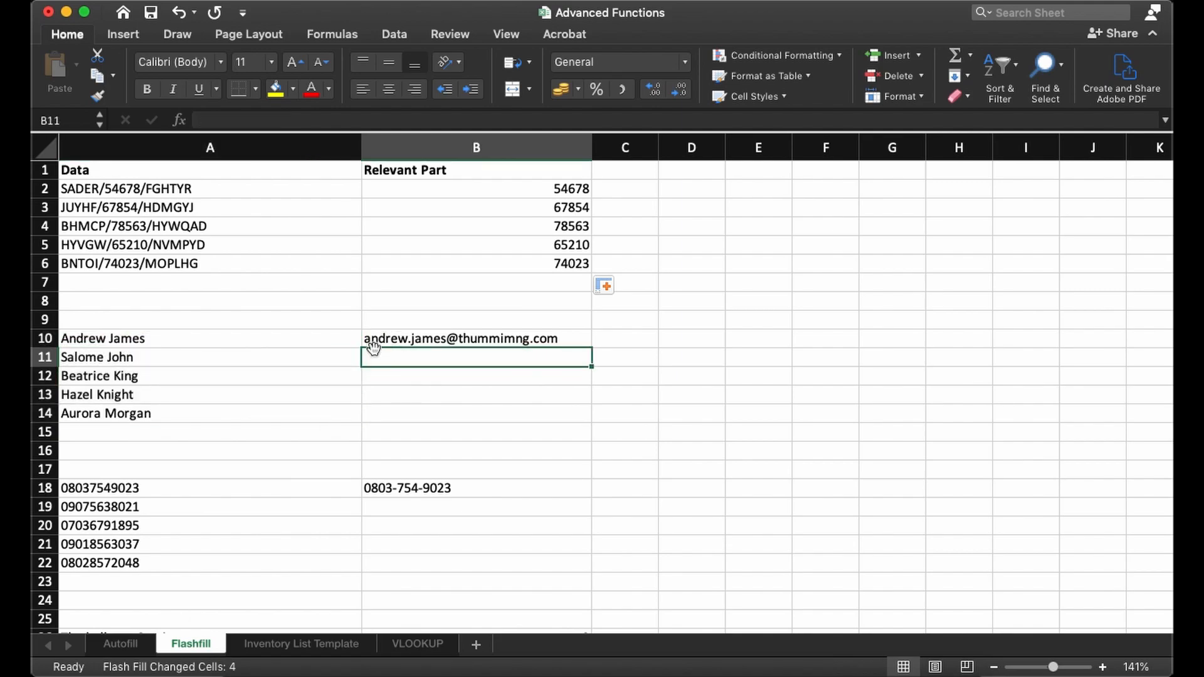
click(403, 341)
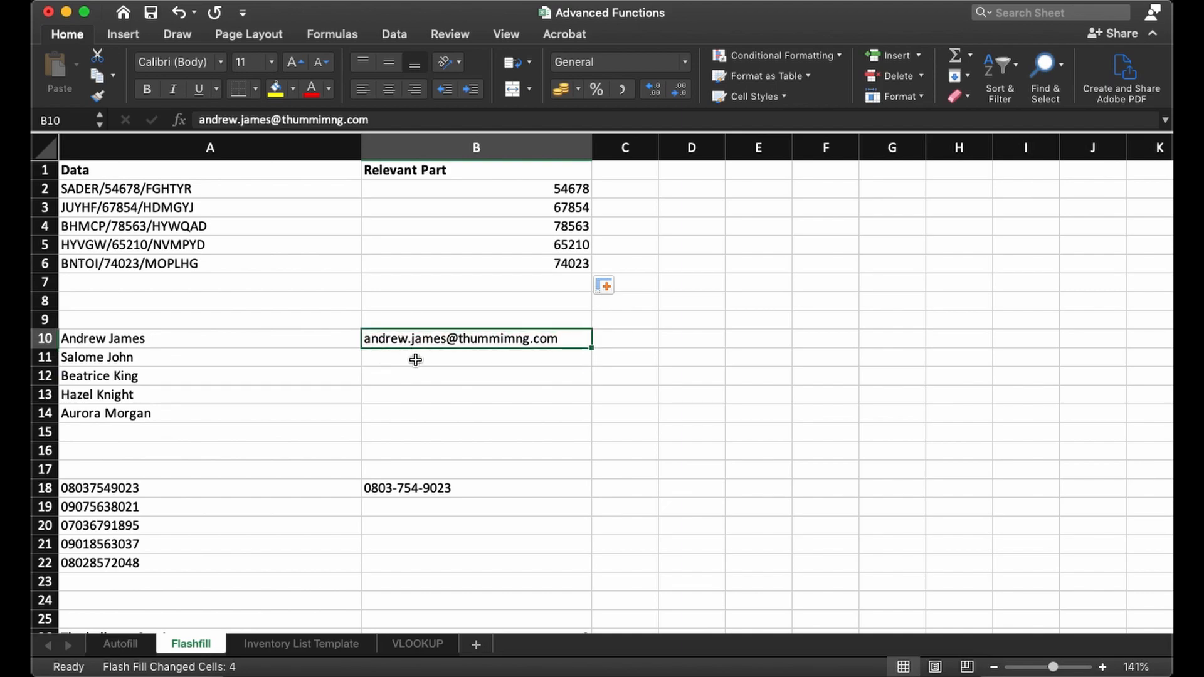
click(144, 343)
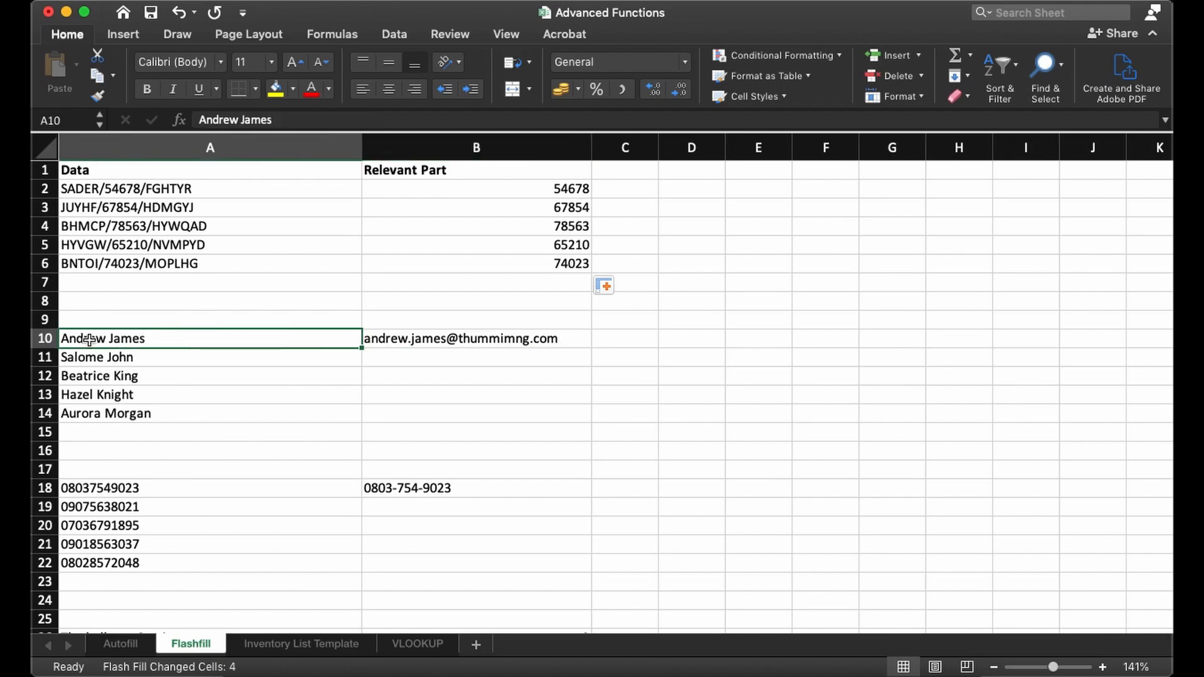
key(Down)
drag(118, 344, 134, 420)
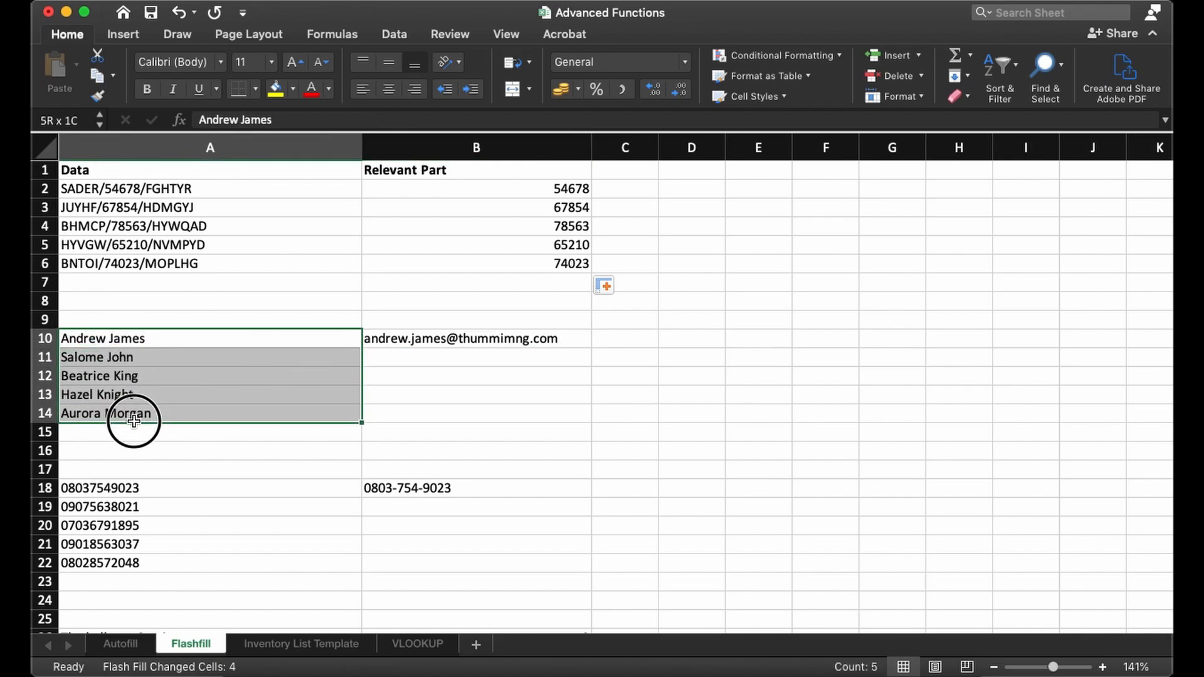
click(390, 340)
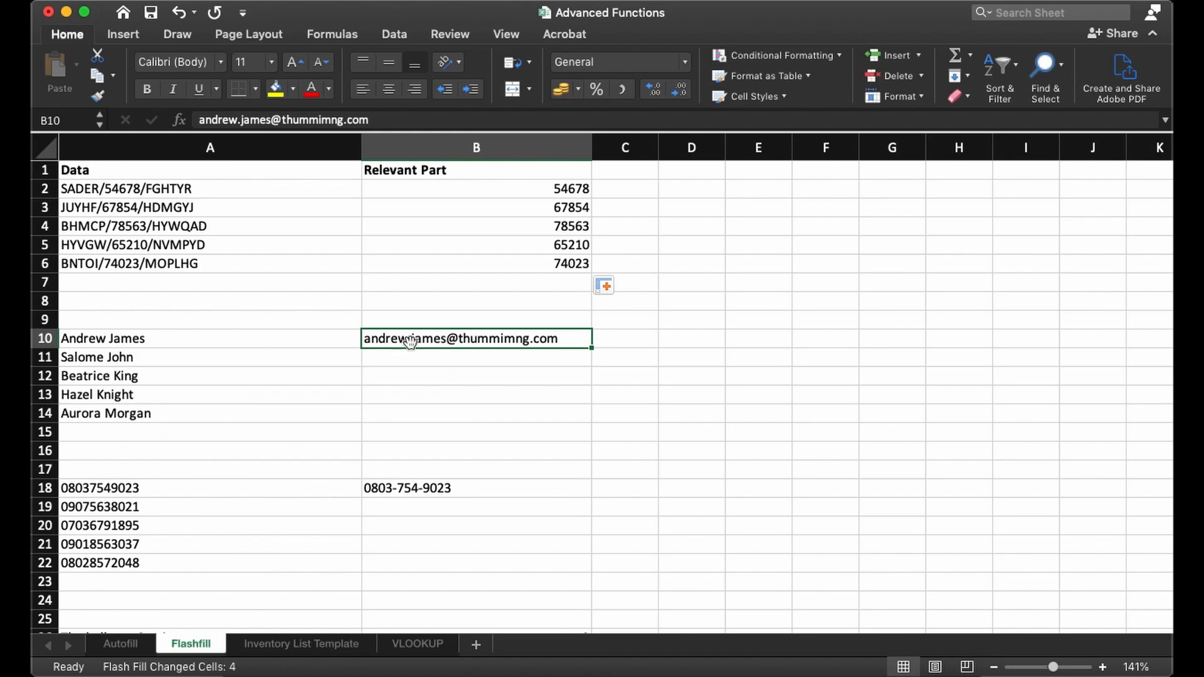
click(233, 344)
click(380, 346)
click(116, 339)
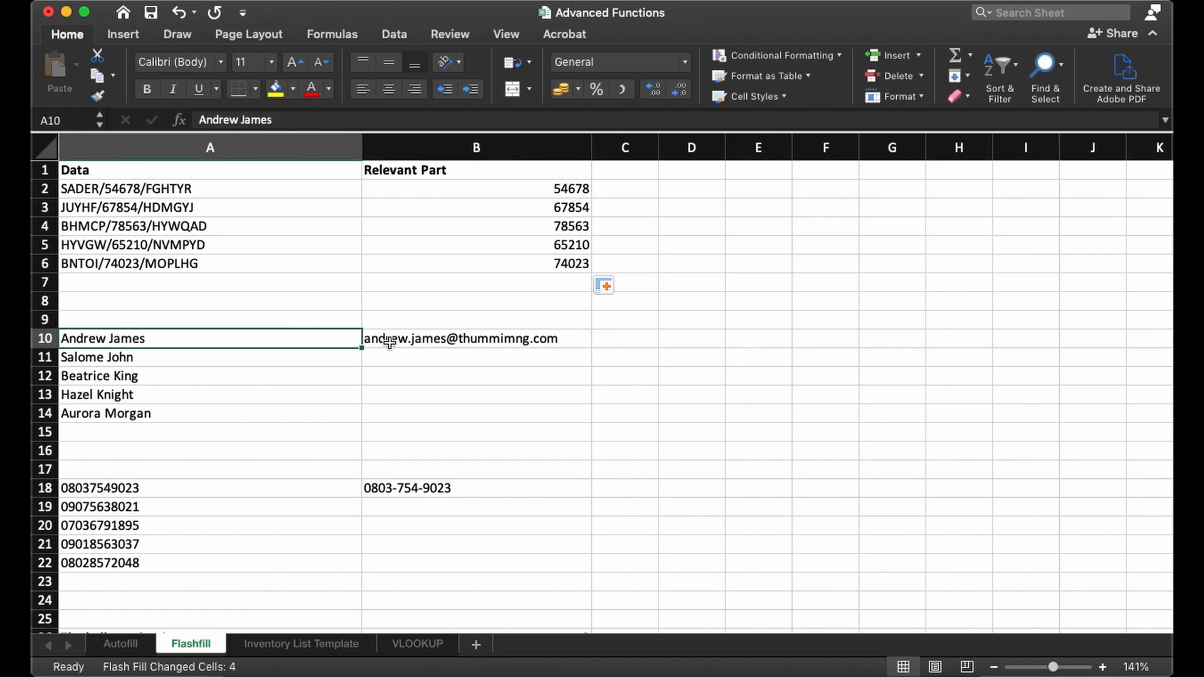
- Fill the sample e-mail address from B10 down to B14 and apply Flash-fill to build each person's address
click(414, 342)
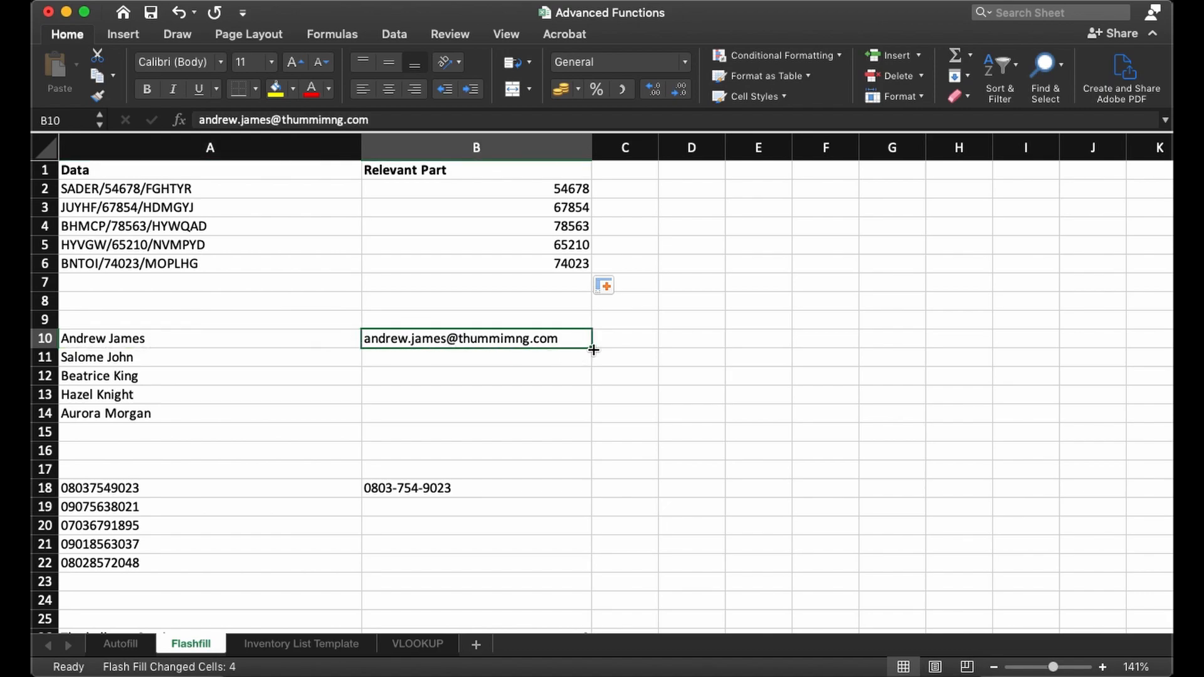
drag(593, 350, 593, 418)
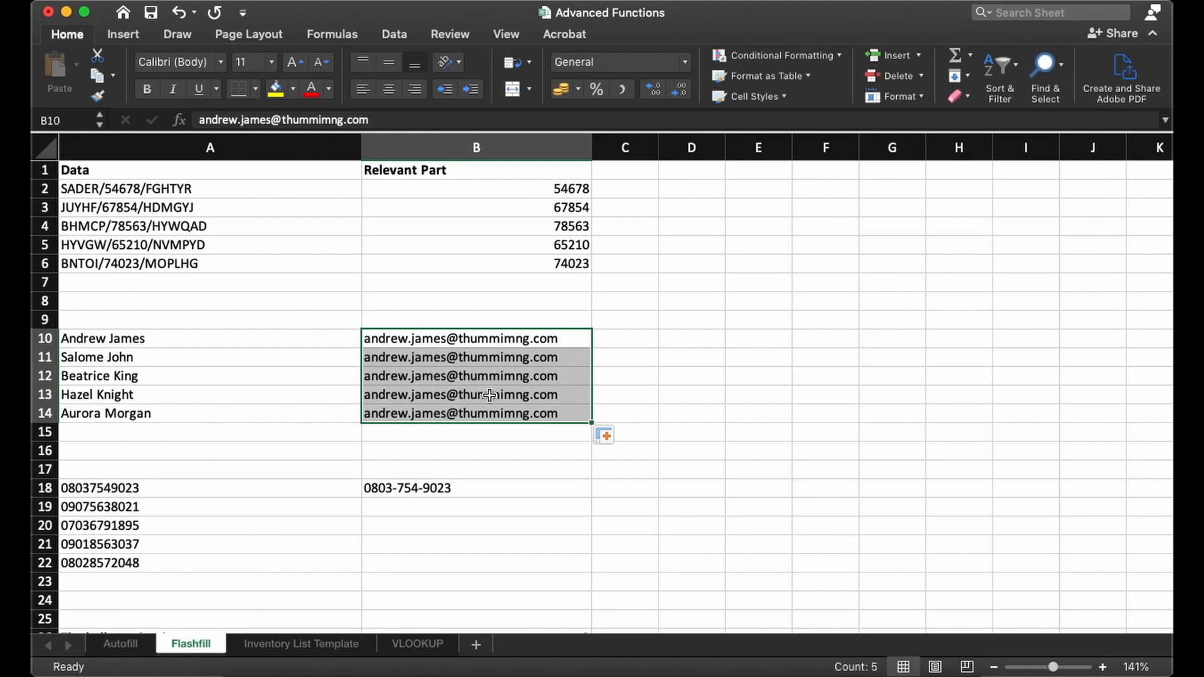
click(604, 437)
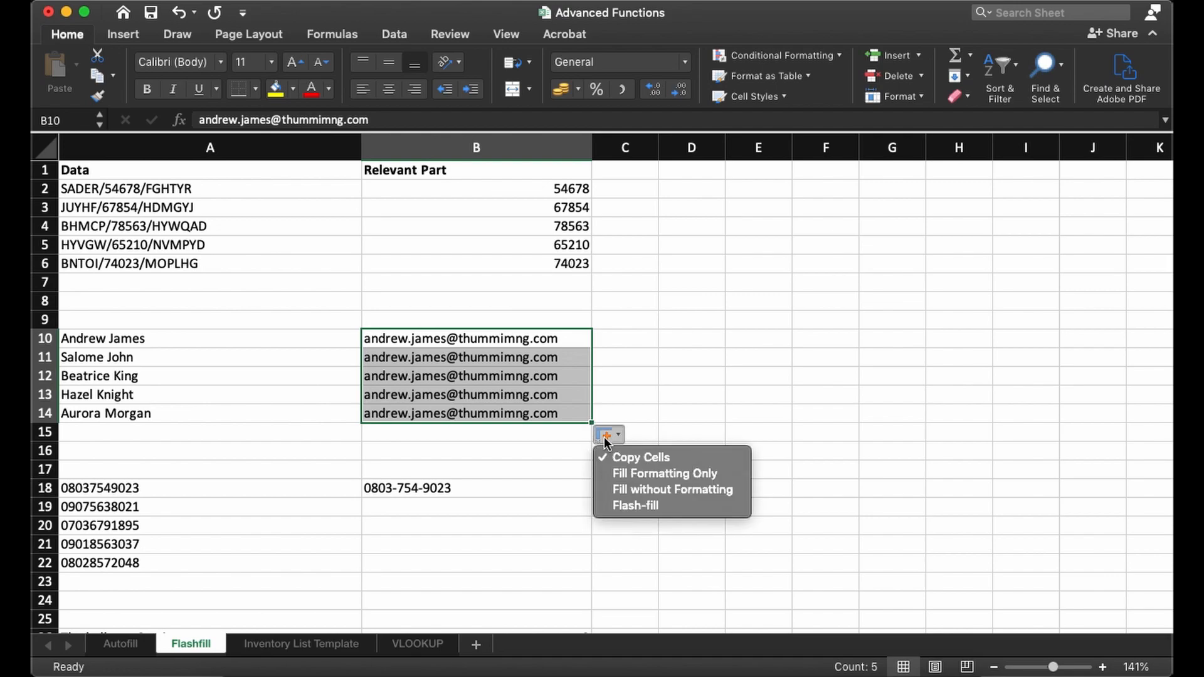
click(634, 505)
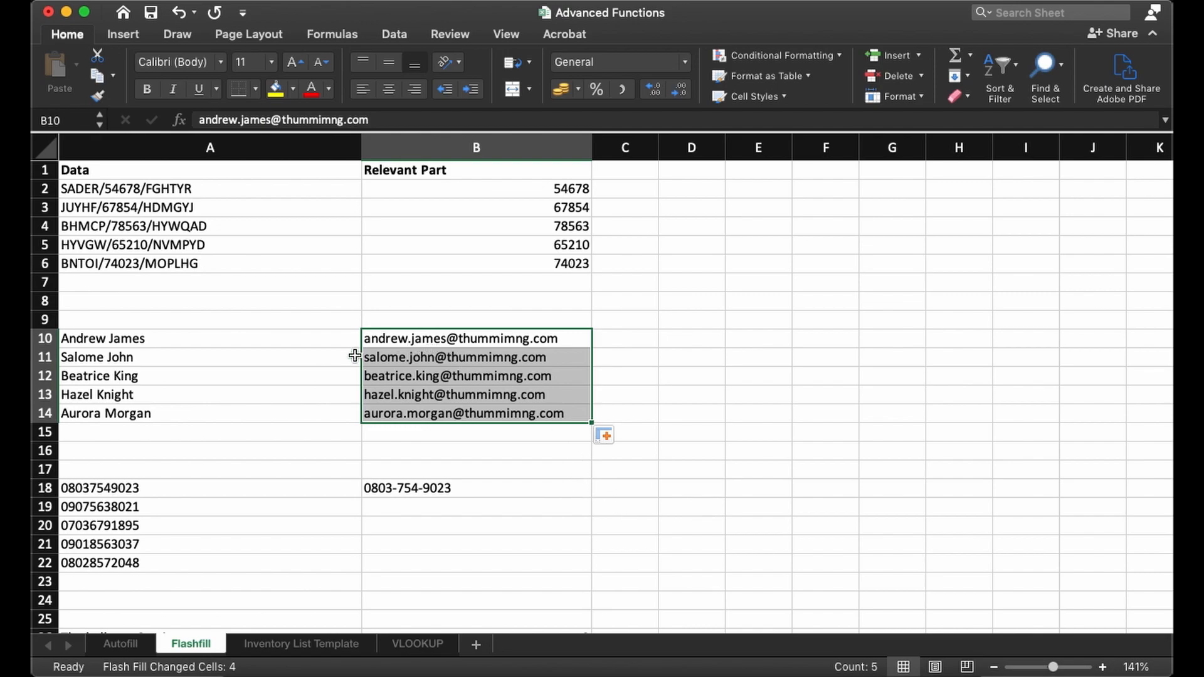
- Check the e-mail addresses in B10:B14 against the names in column A
click(230, 358)
click(288, 379)
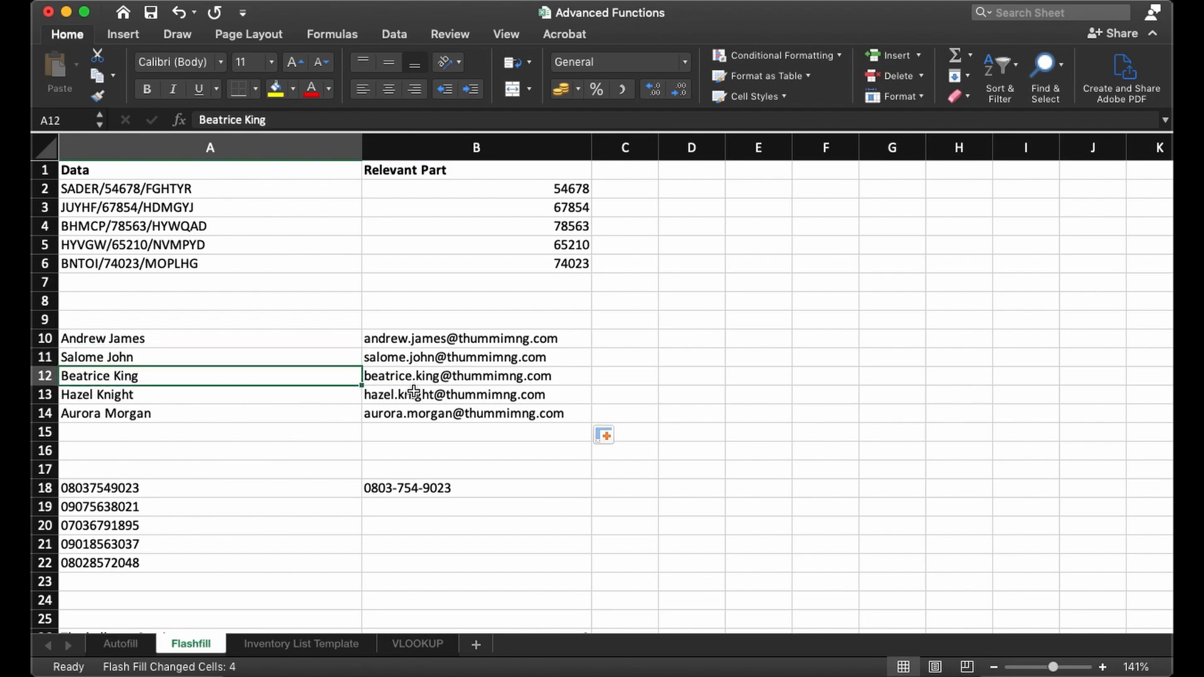
click(415, 376)
click(413, 357)
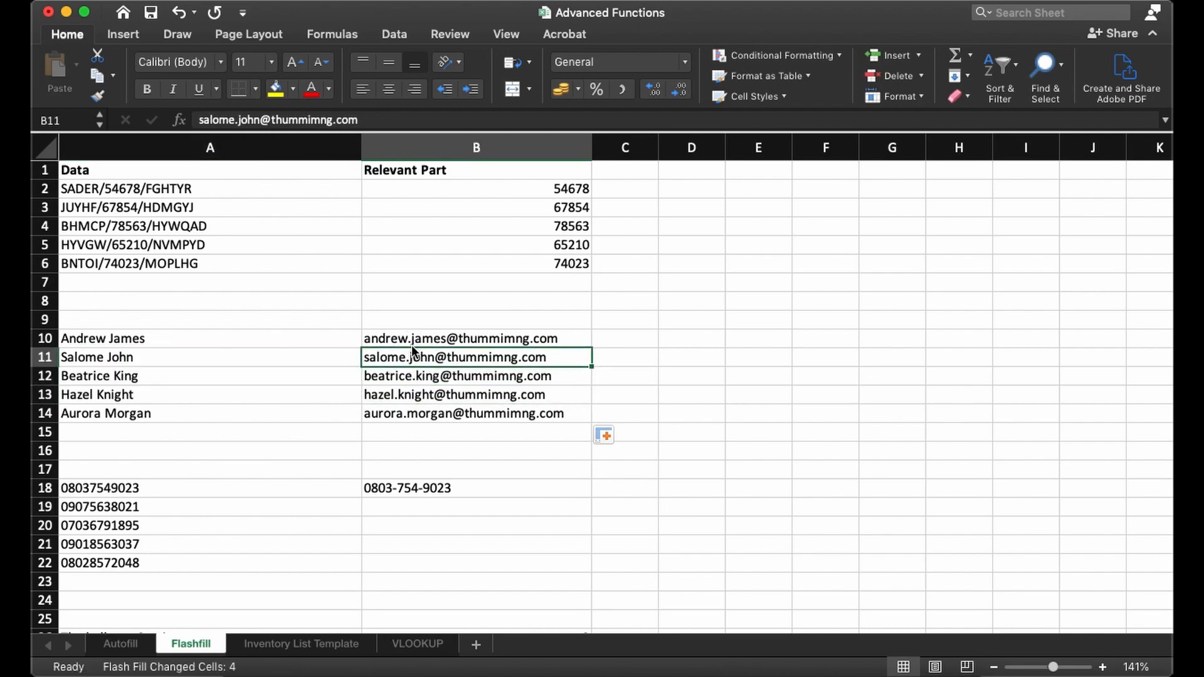
click(420, 340)
click(404, 360)
click(405, 378)
click(404, 396)
click(403, 413)
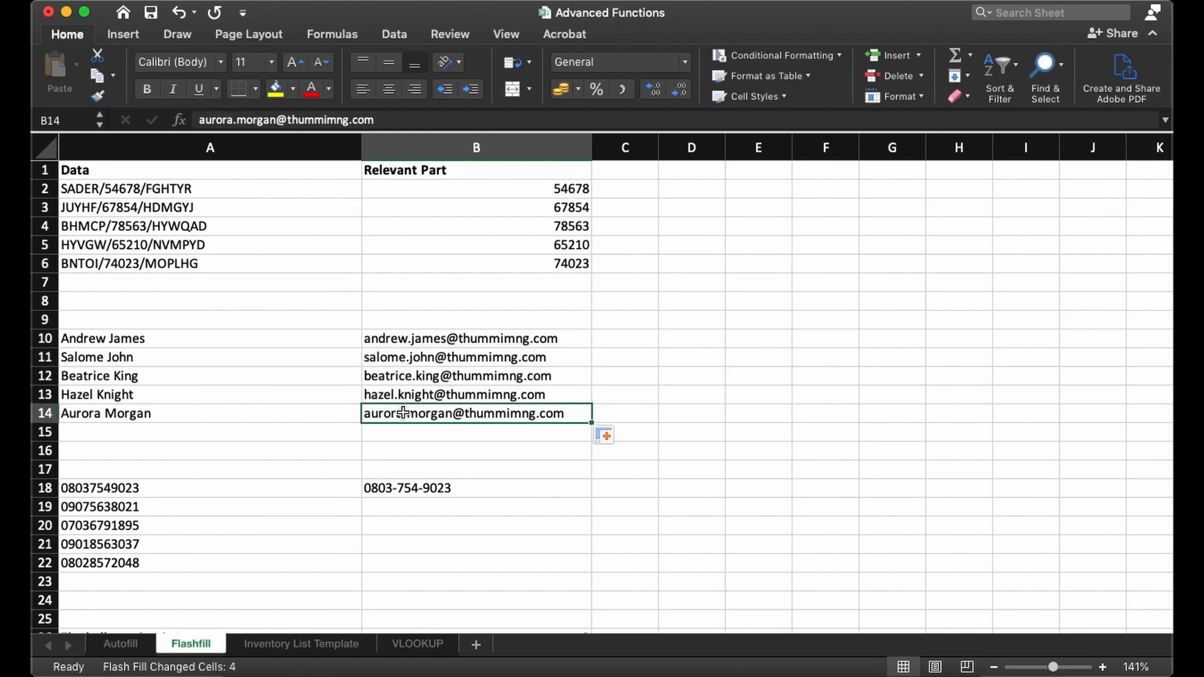
click(404, 395)
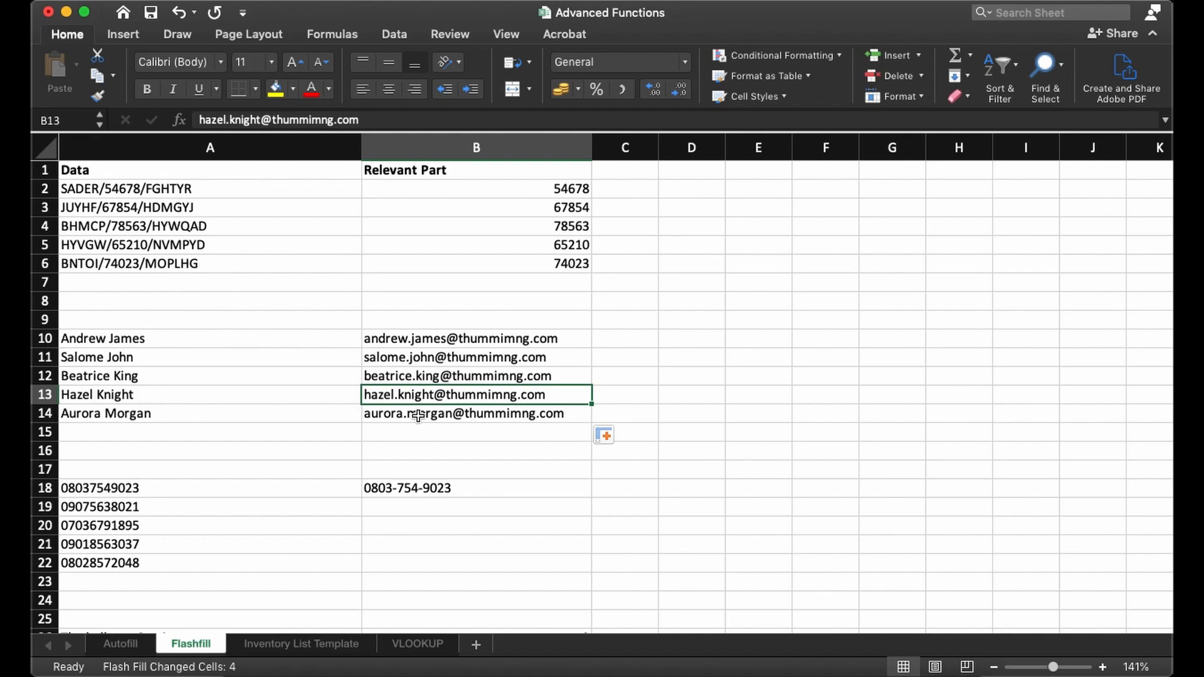
- Fill the sample hyphenated phone number from B18 down to B22 and apply Flash-fill to reformat the numbers in A18:A22
scroll(398, 464, down, 6)
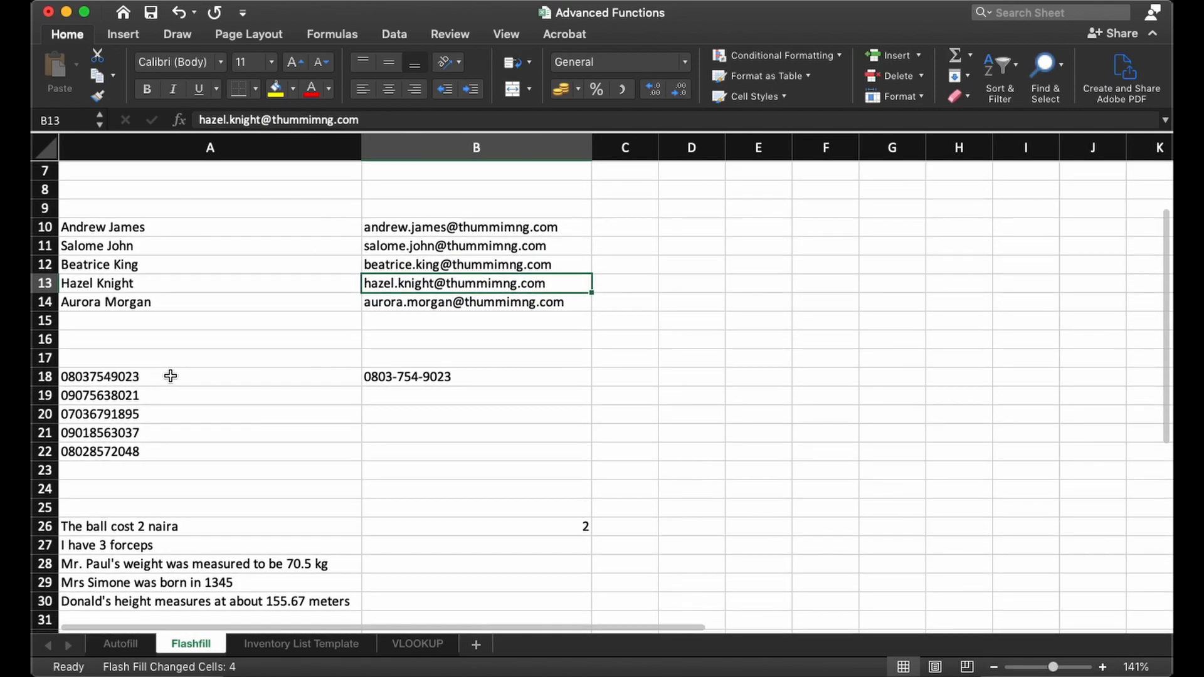
click(169, 376)
click(162, 399)
click(166, 377)
click(418, 382)
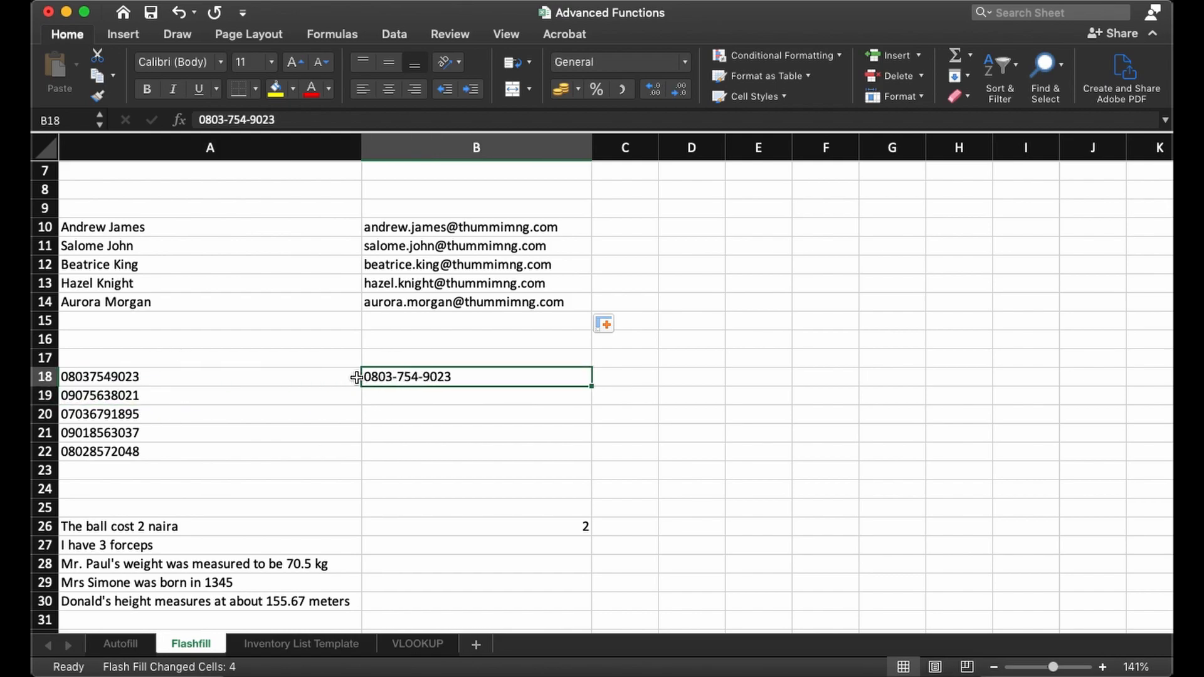
drag(262, 374, 274, 456)
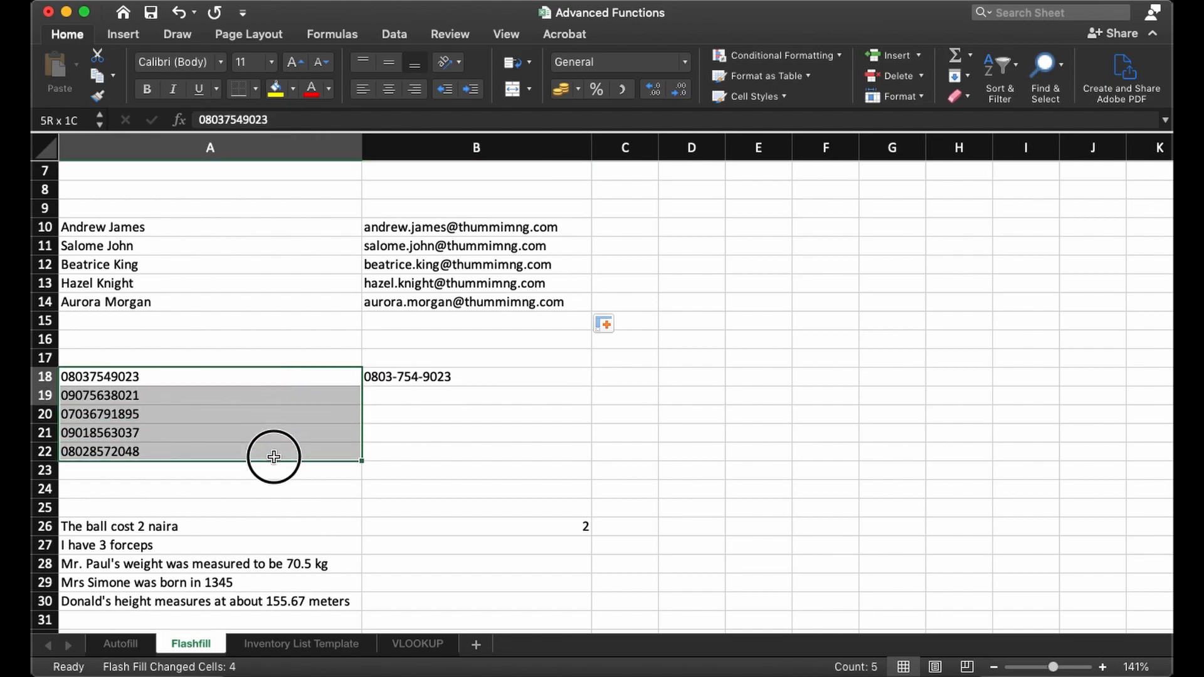
click(406, 378)
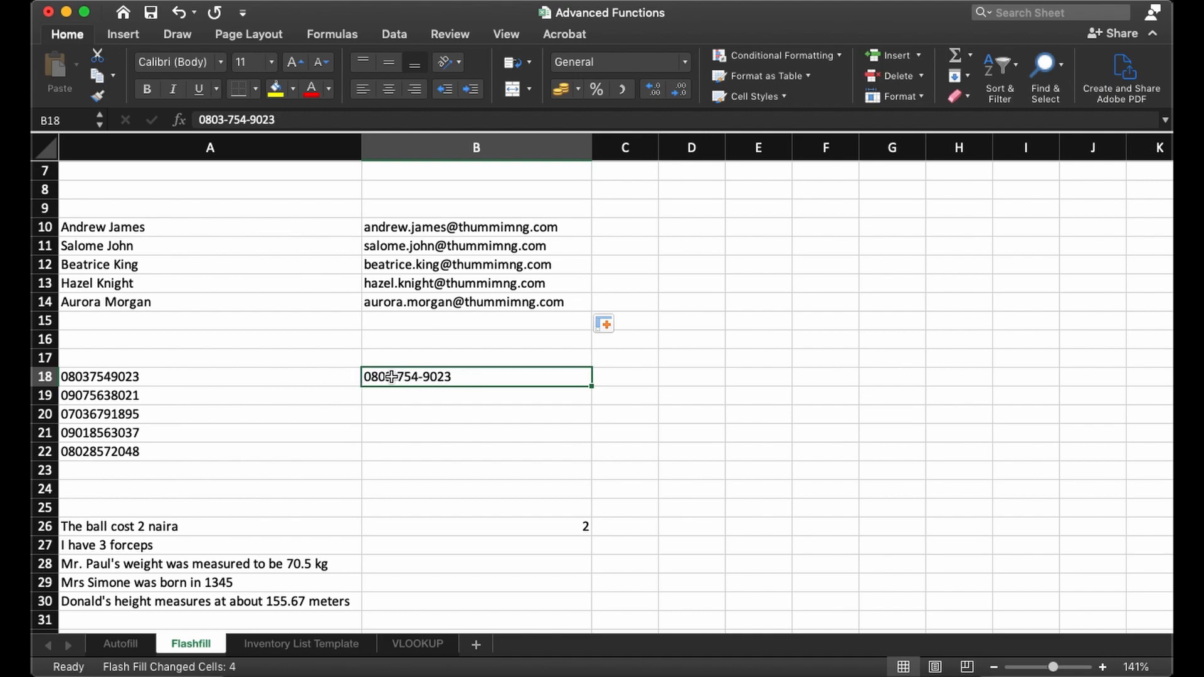
drag(592, 389, 594, 455)
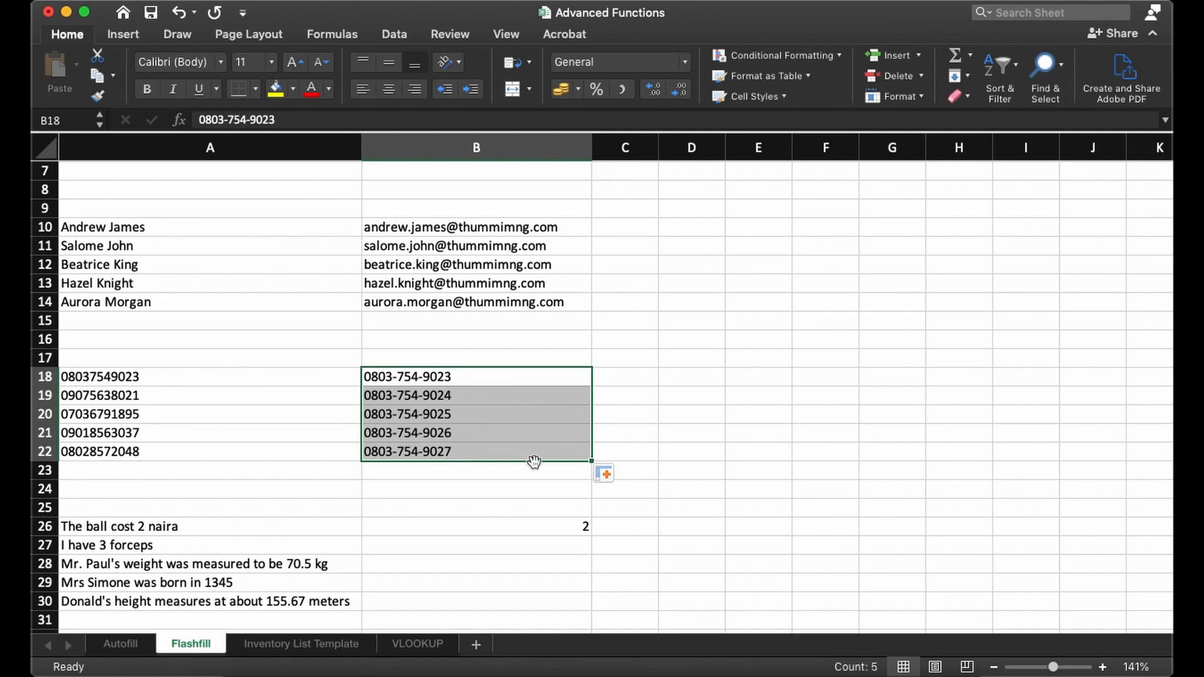
click(607, 473)
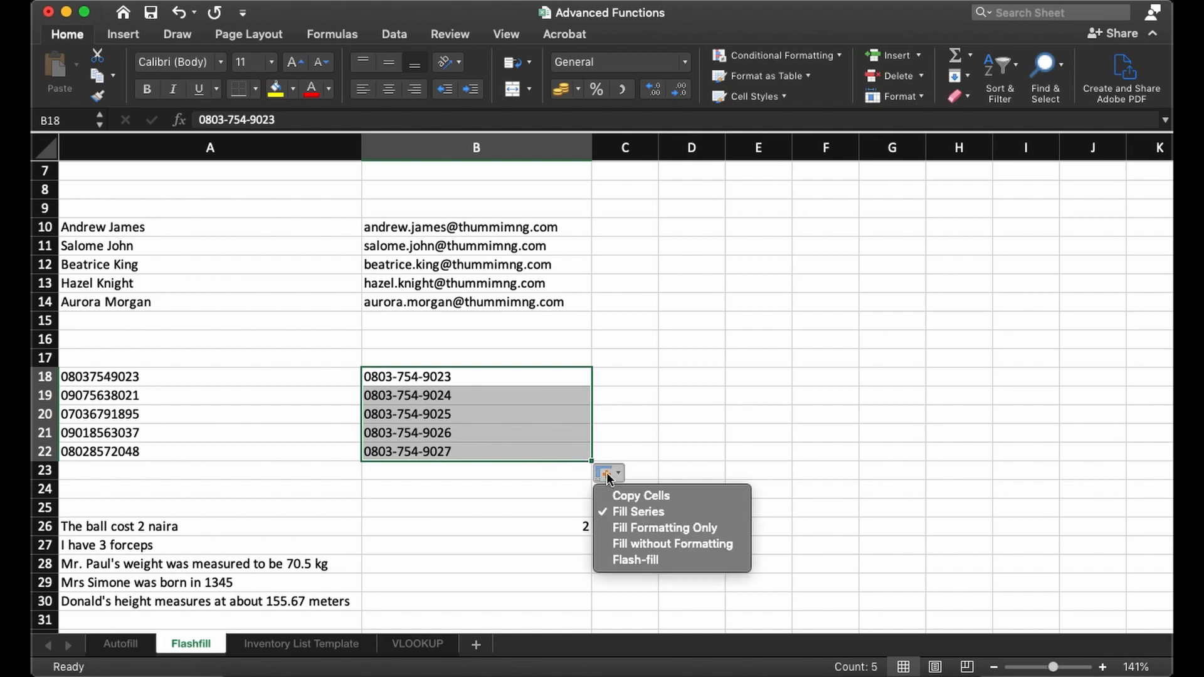
click(637, 559)
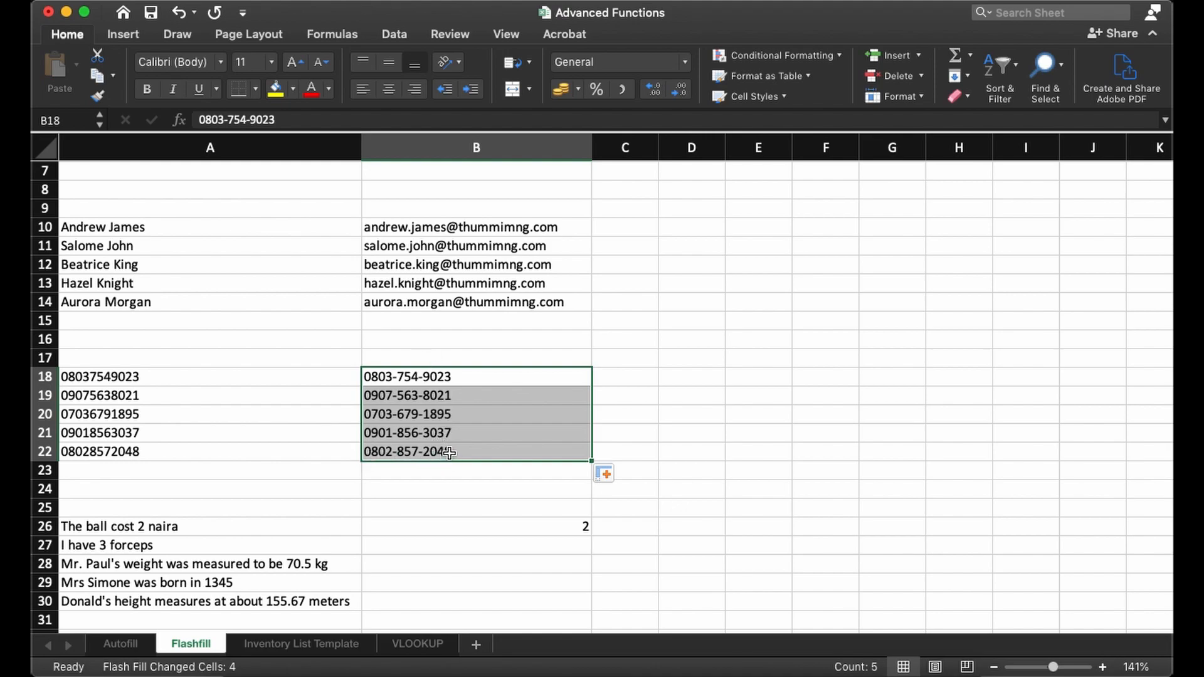
- Examine the sentences in A26:A30 for their embedded numbers and compare them with the sample extraction in B26
scroll(449, 452, down, 5)
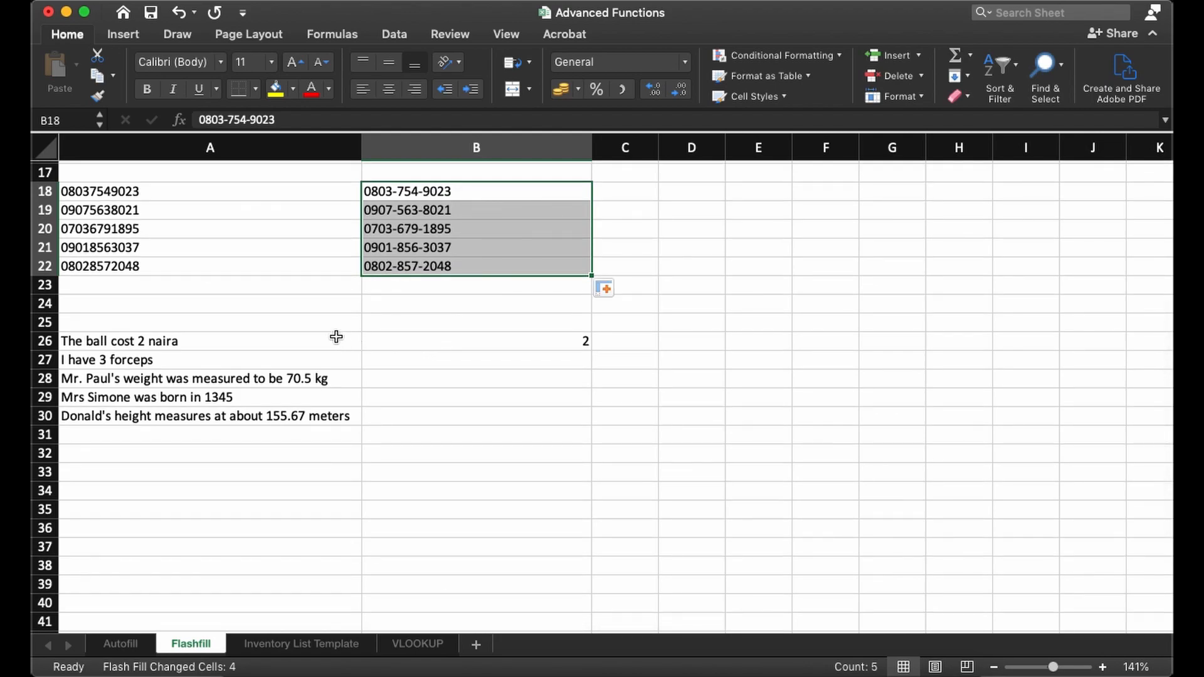
drag(239, 340, 243, 416)
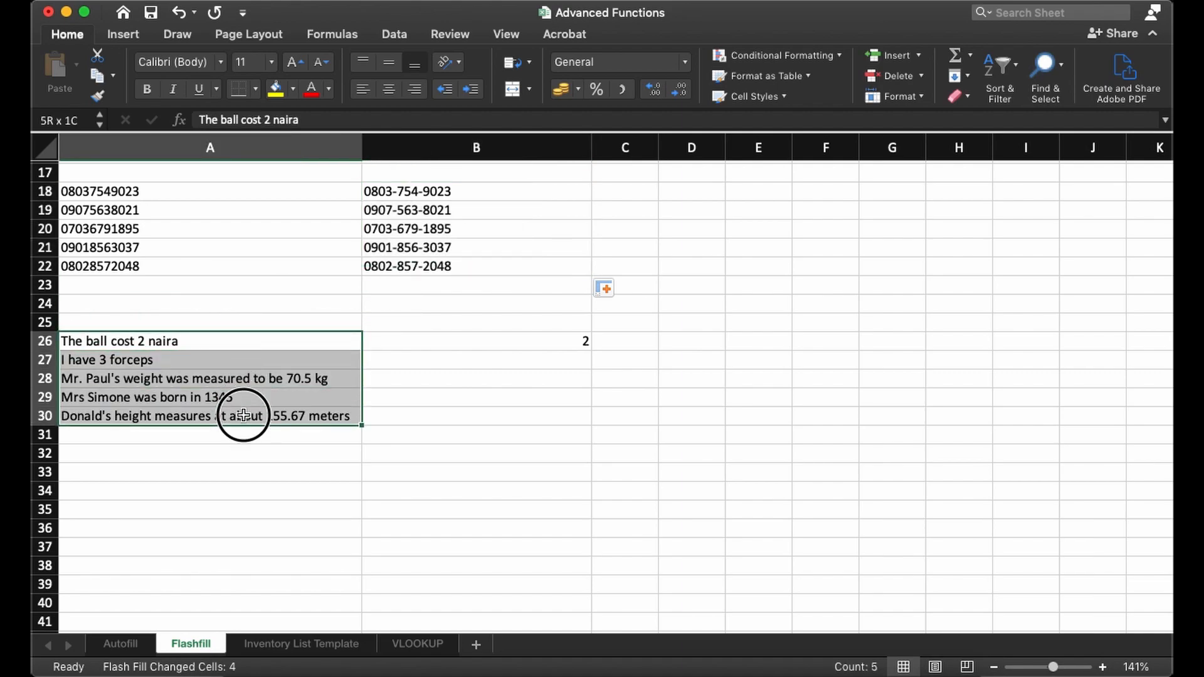
click(544, 350)
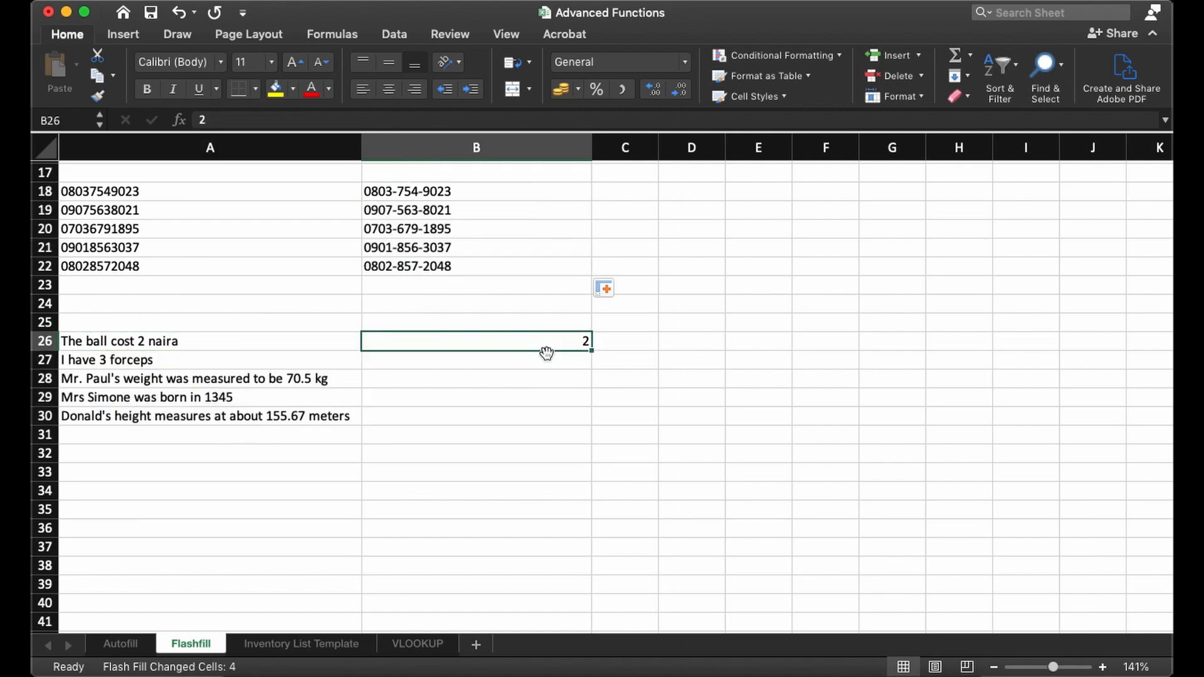
click(314, 346)
click(388, 346)
click(313, 346)
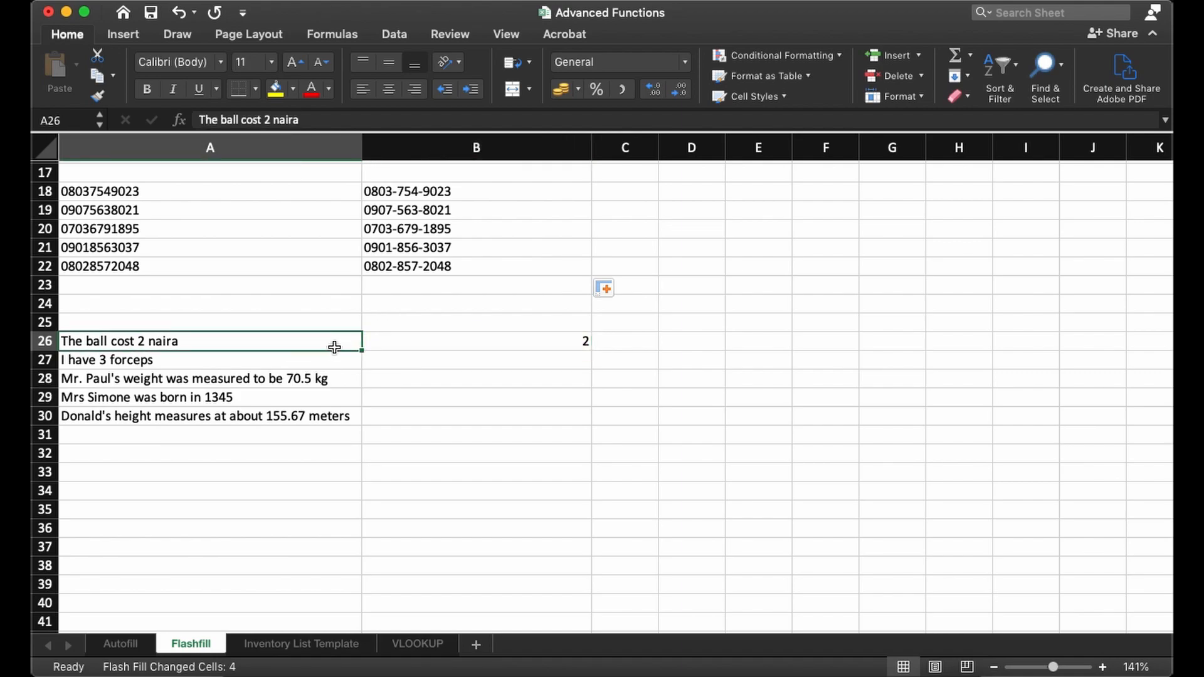
click(467, 343)
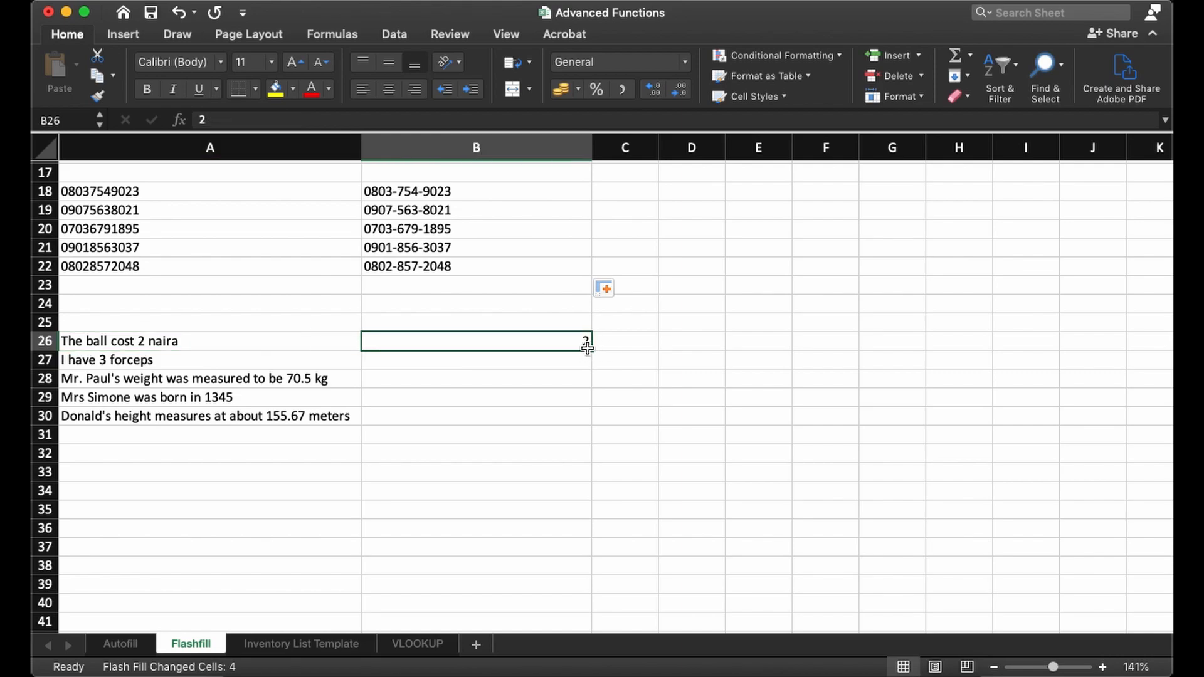
click(146, 342)
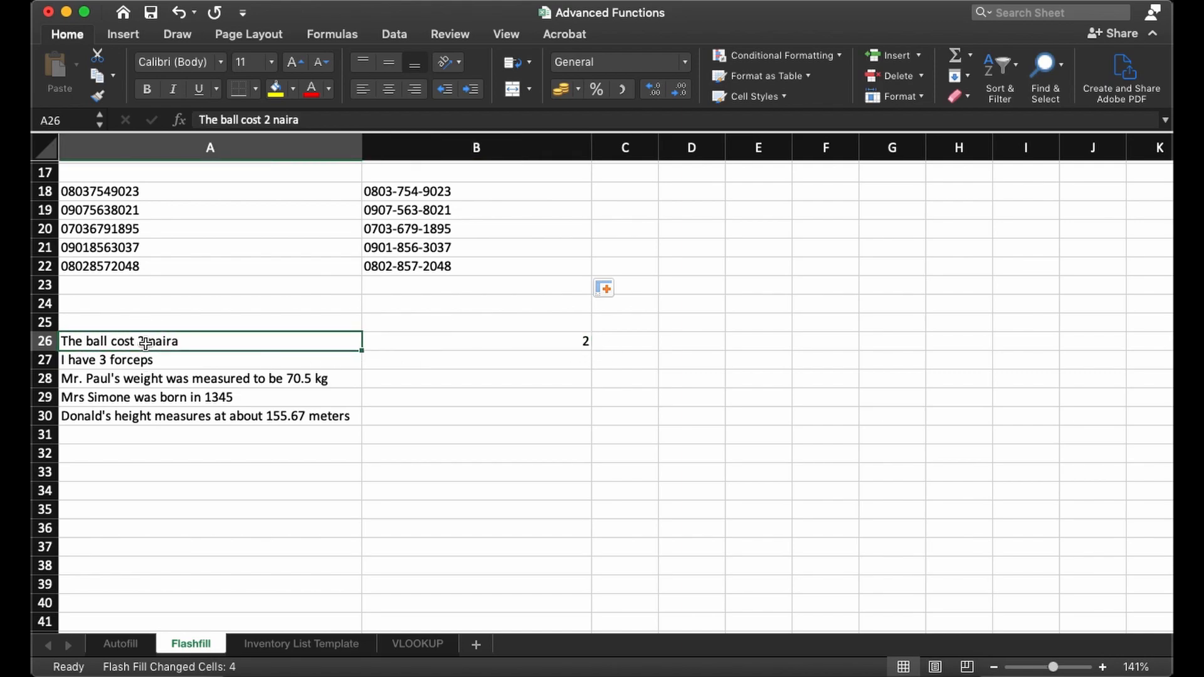
click(125, 359)
click(302, 385)
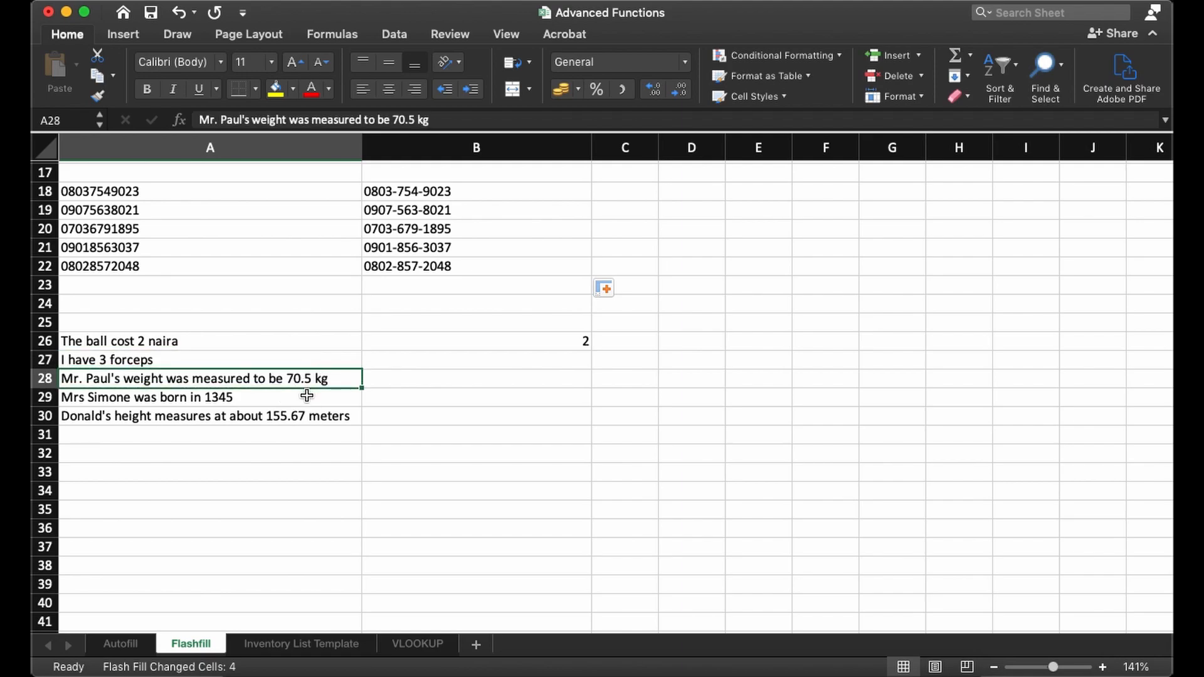
click(229, 402)
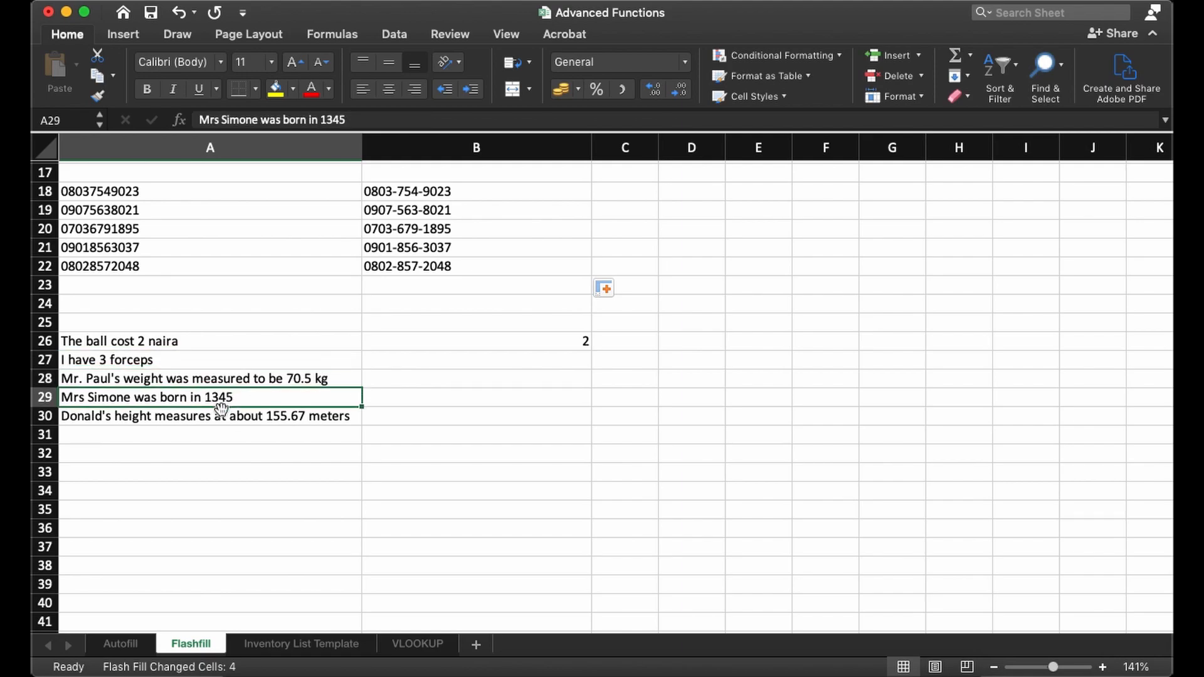
click(285, 424)
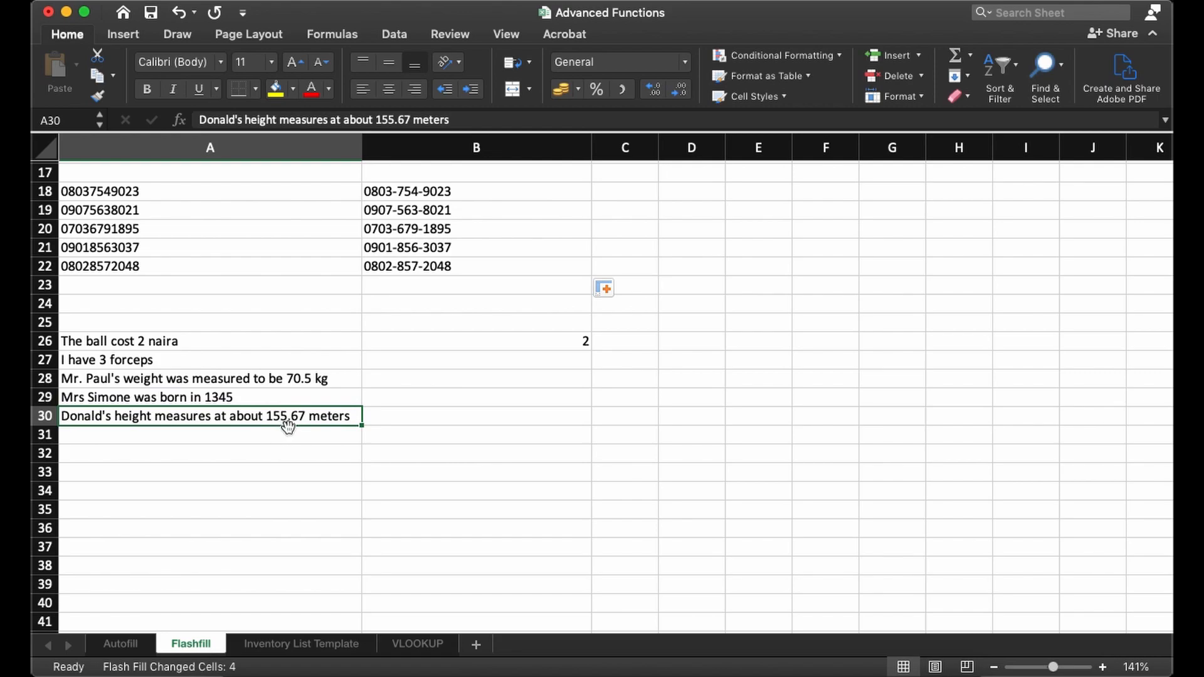
- Fill the sample number from B26 down to B30 and apply Flash-fill to extract the numbers from the sentences in column A
click(535, 341)
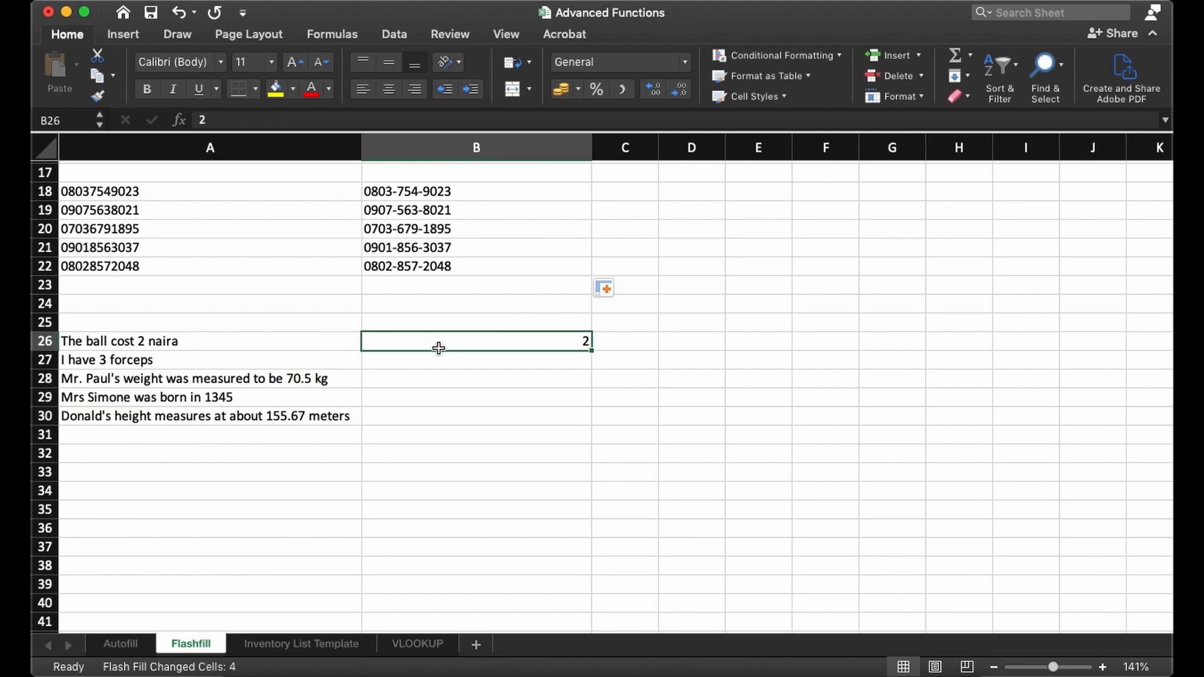
drag(591, 353, 591, 423)
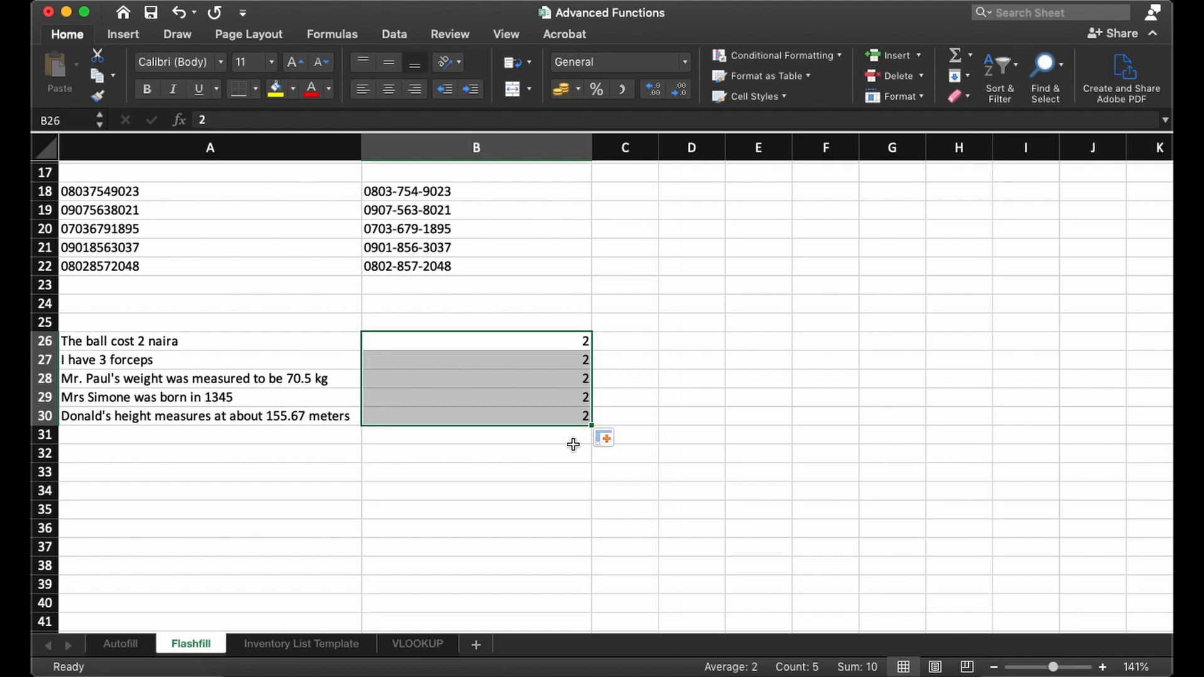
click(607, 438)
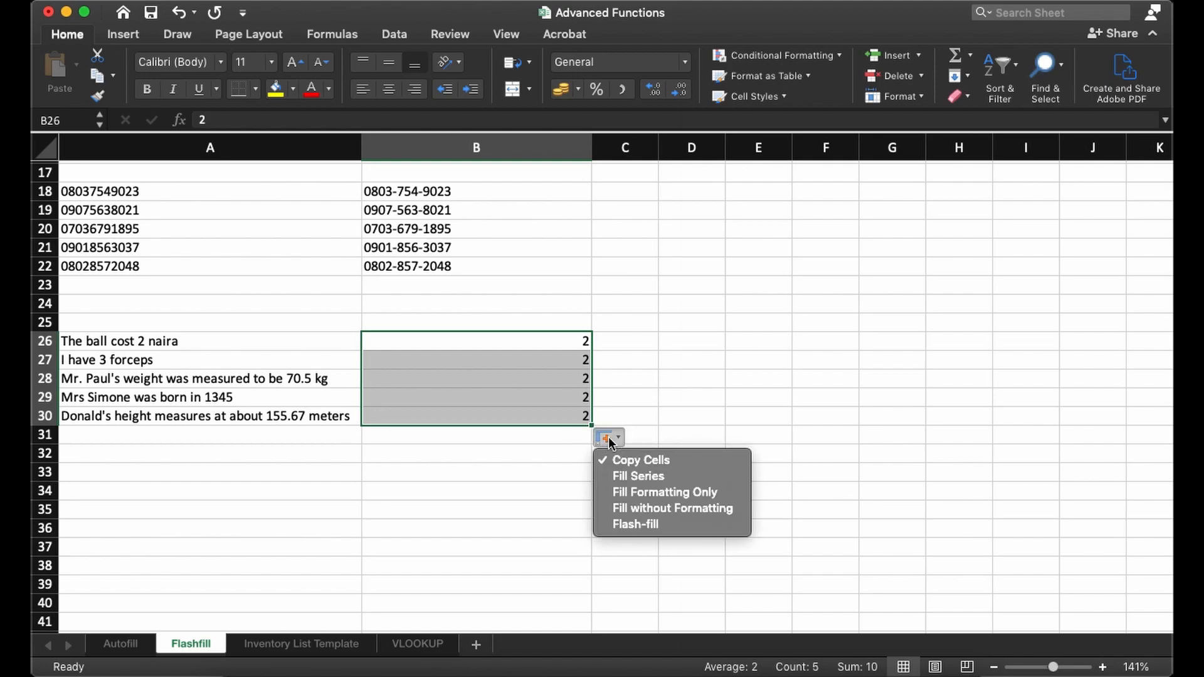
click(627, 524)
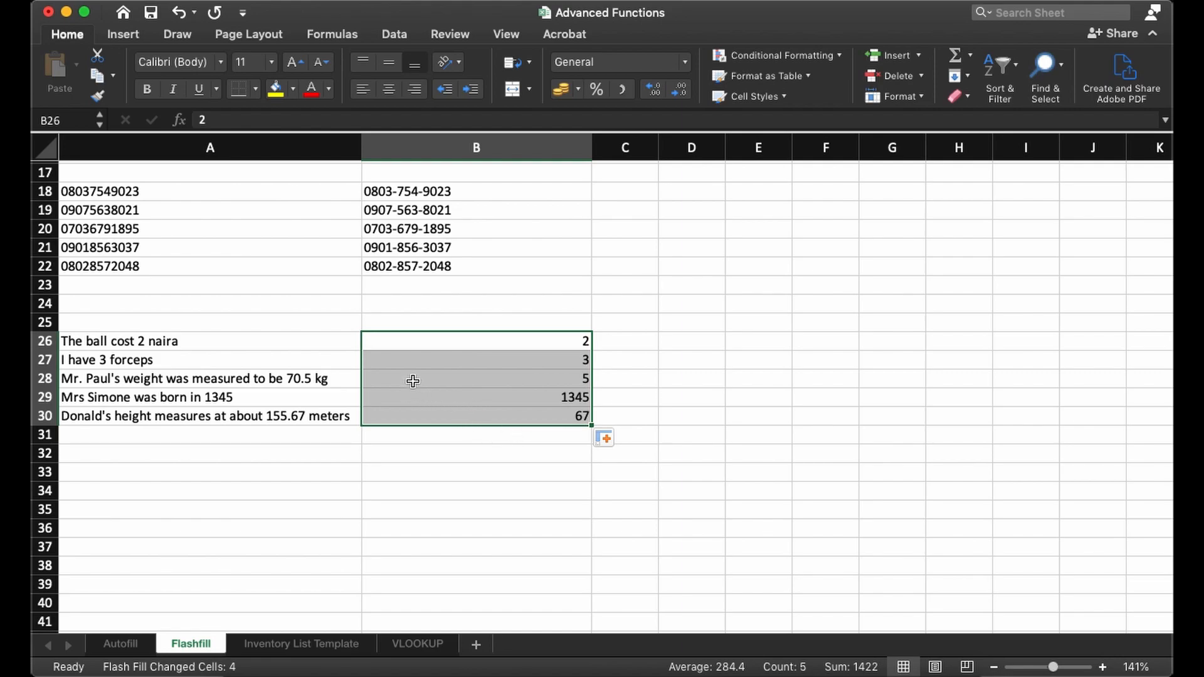
- Check the extracted numbers in B28 and B30 against the decimal values in their sentences in column A
click(413, 380)
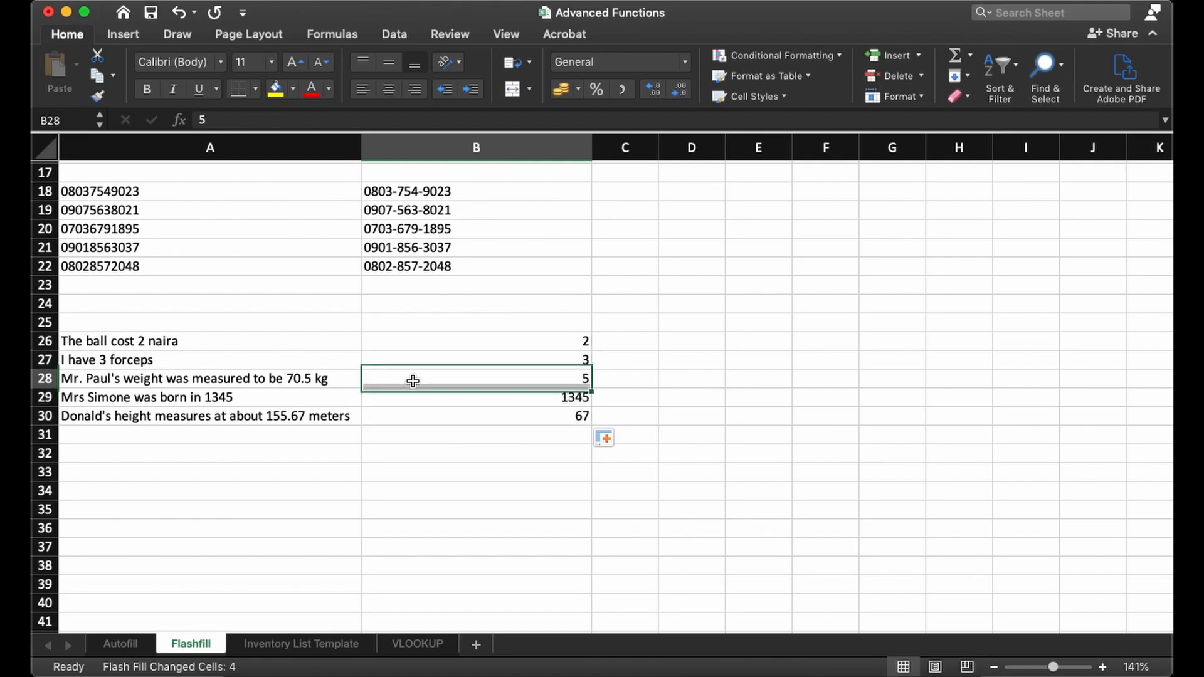
click(429, 419)
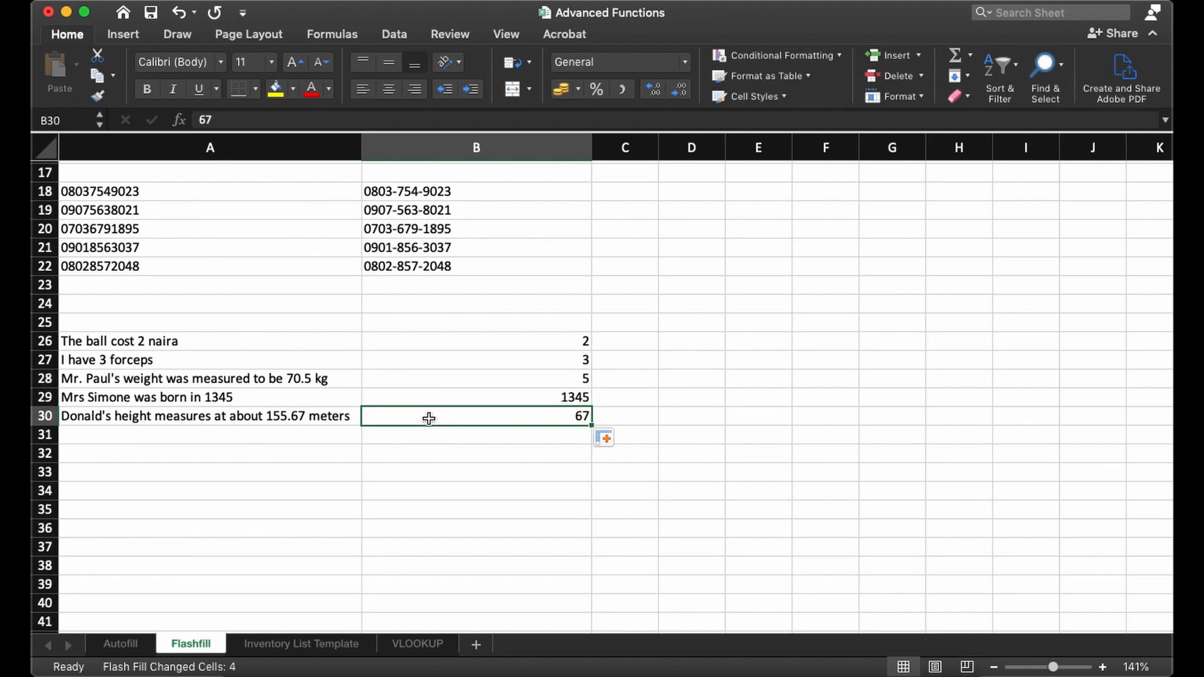
click(427, 380)
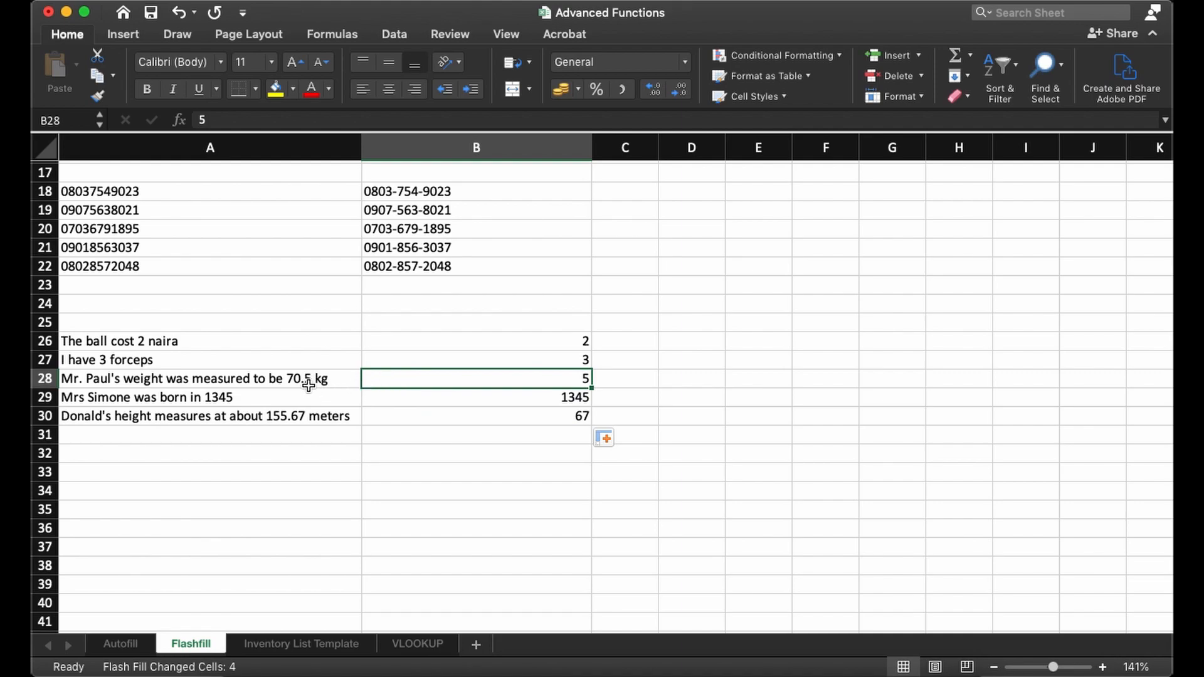
click(311, 419)
click(398, 431)
click(408, 415)
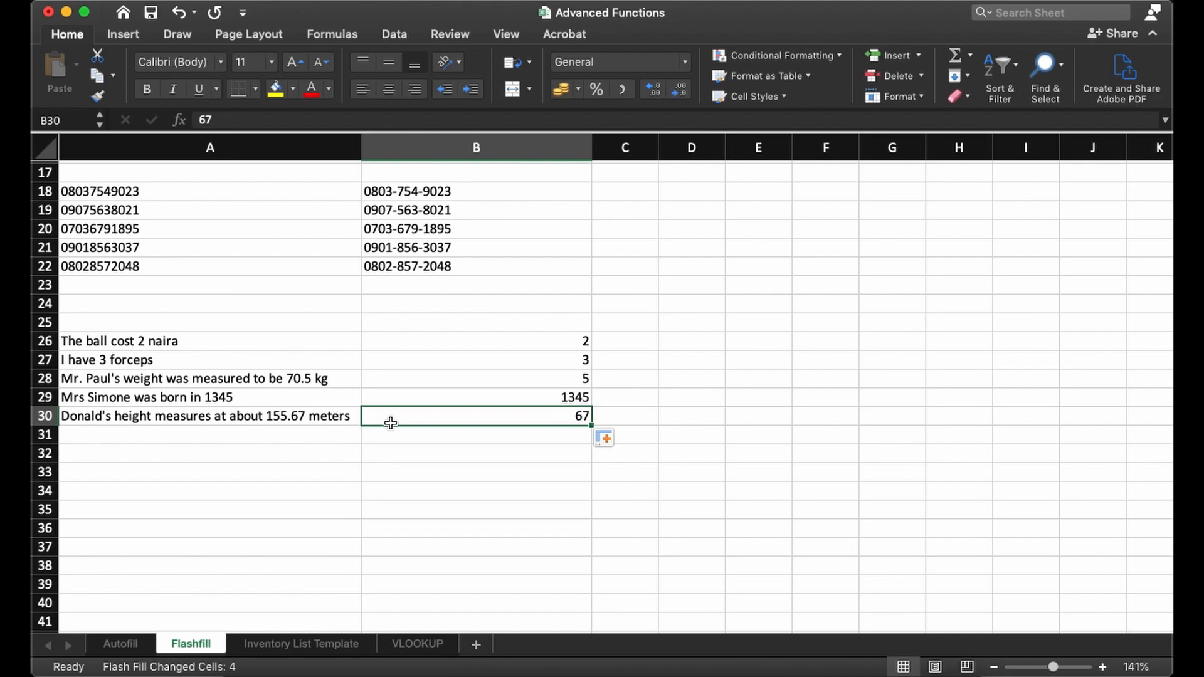
click(392, 387)
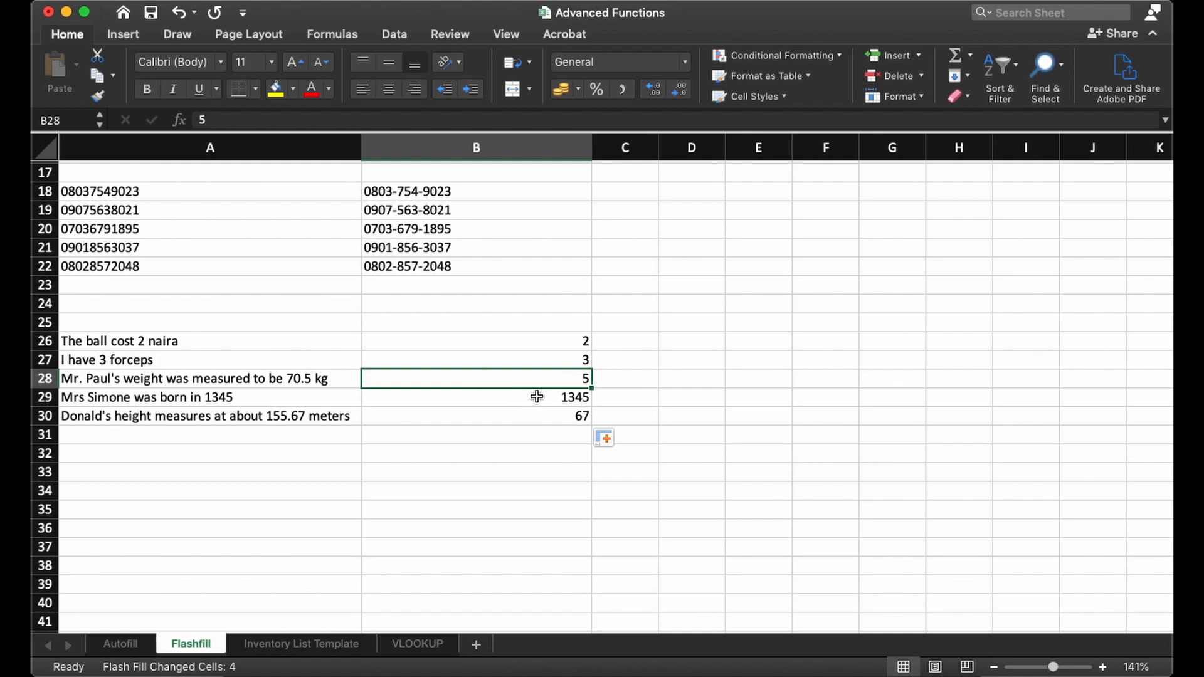
- Clear the extracted numbers in B28:B30 and enter 70.5 in B28 as a new decimal sample
drag(576, 383, 575, 419)
key(Delete)
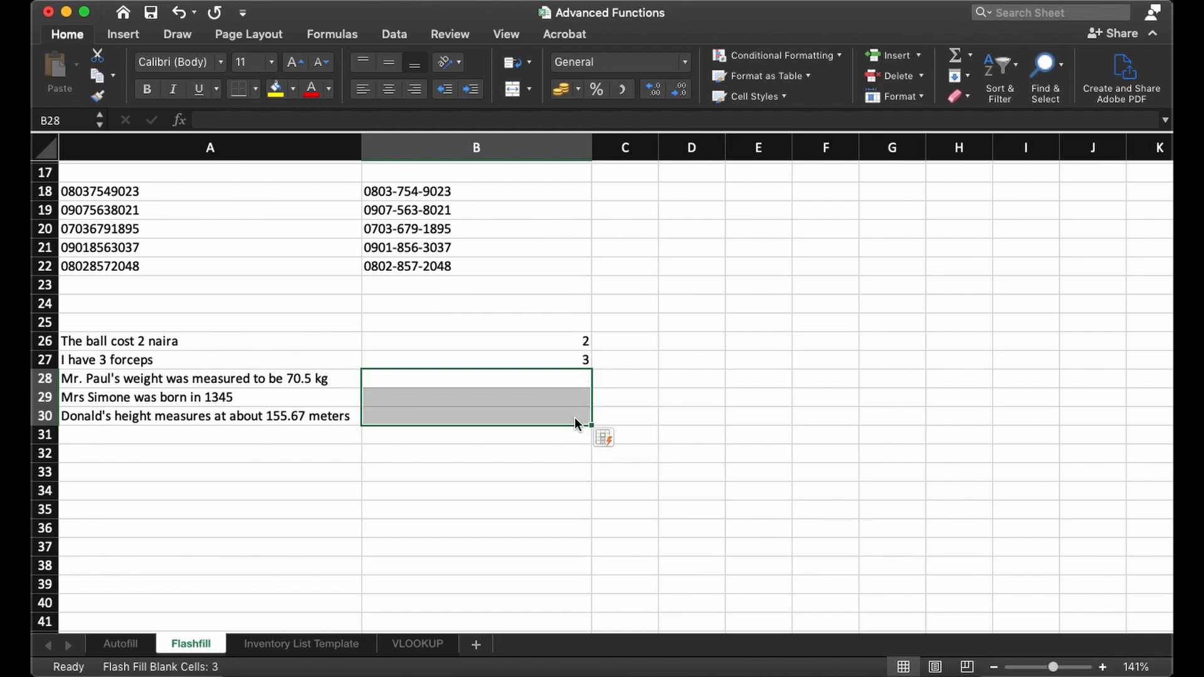
click(560, 379)
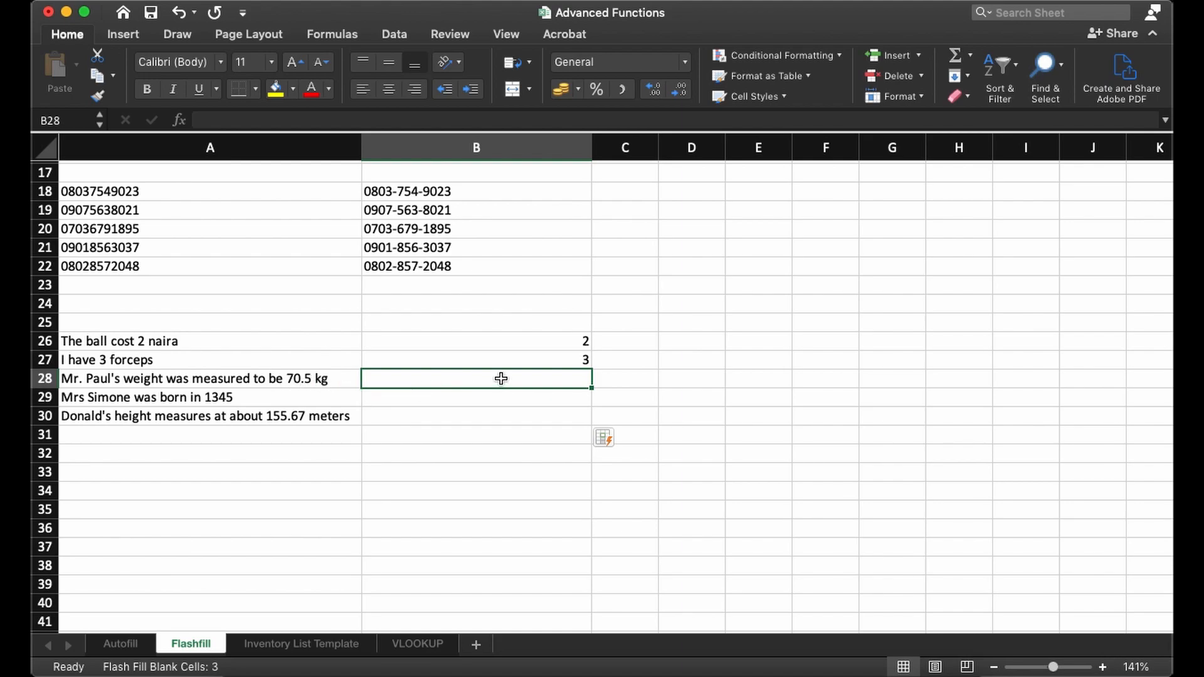
text(70.5)
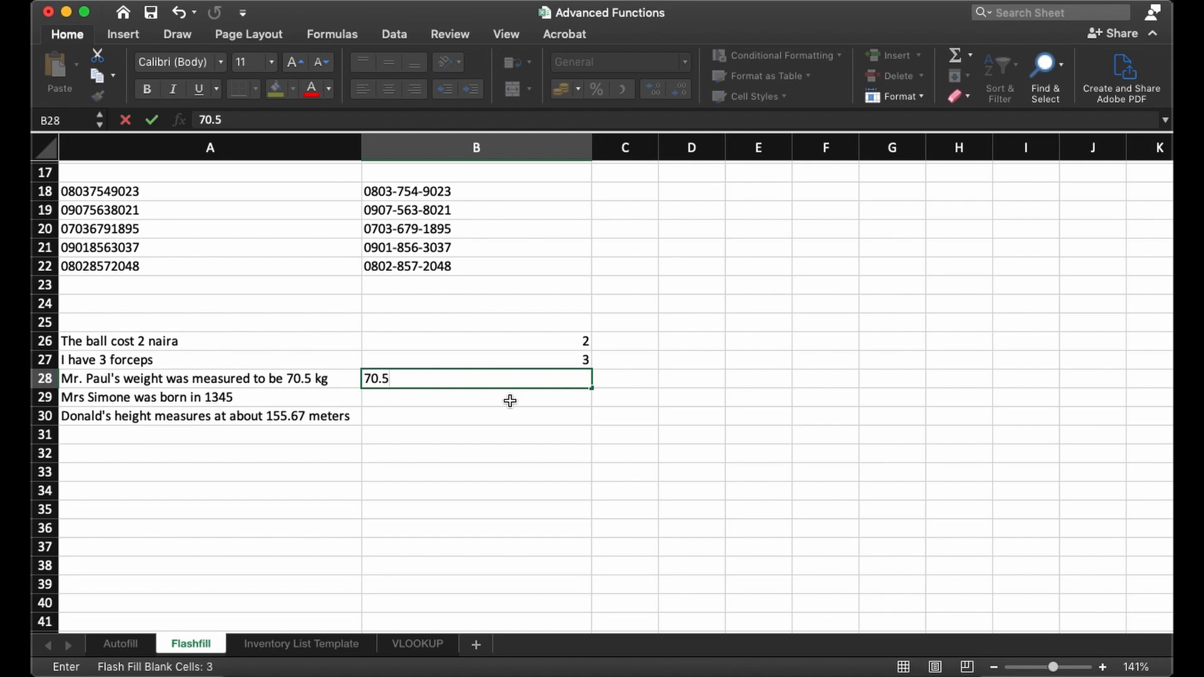
click(510, 401)
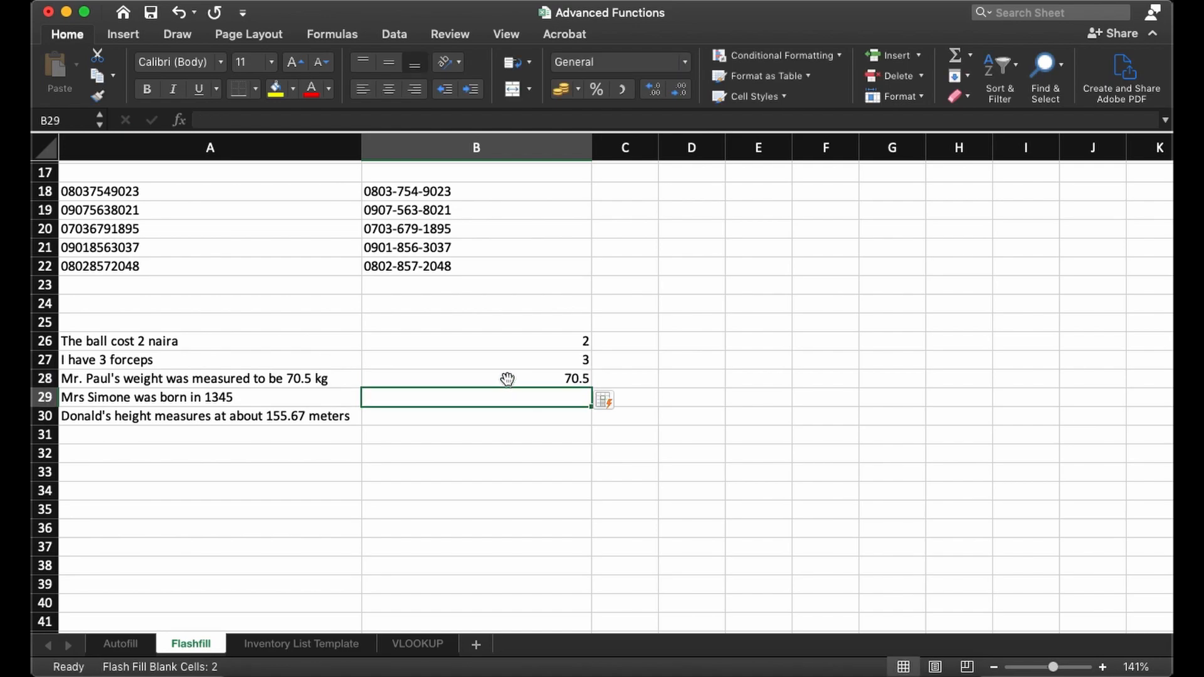
- Fill the decimal sample from B28 down to B30 and apply Flash-fill to extract the numbers for rows 29 and 30
click(507, 378)
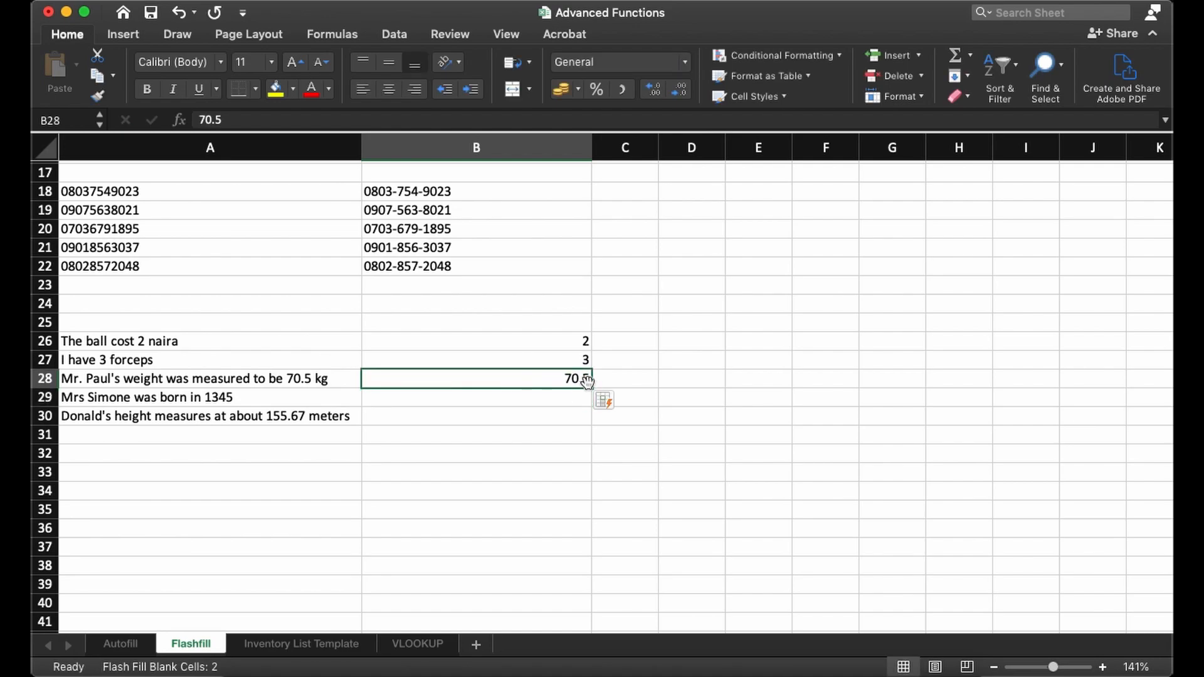
drag(589, 388, 592, 428)
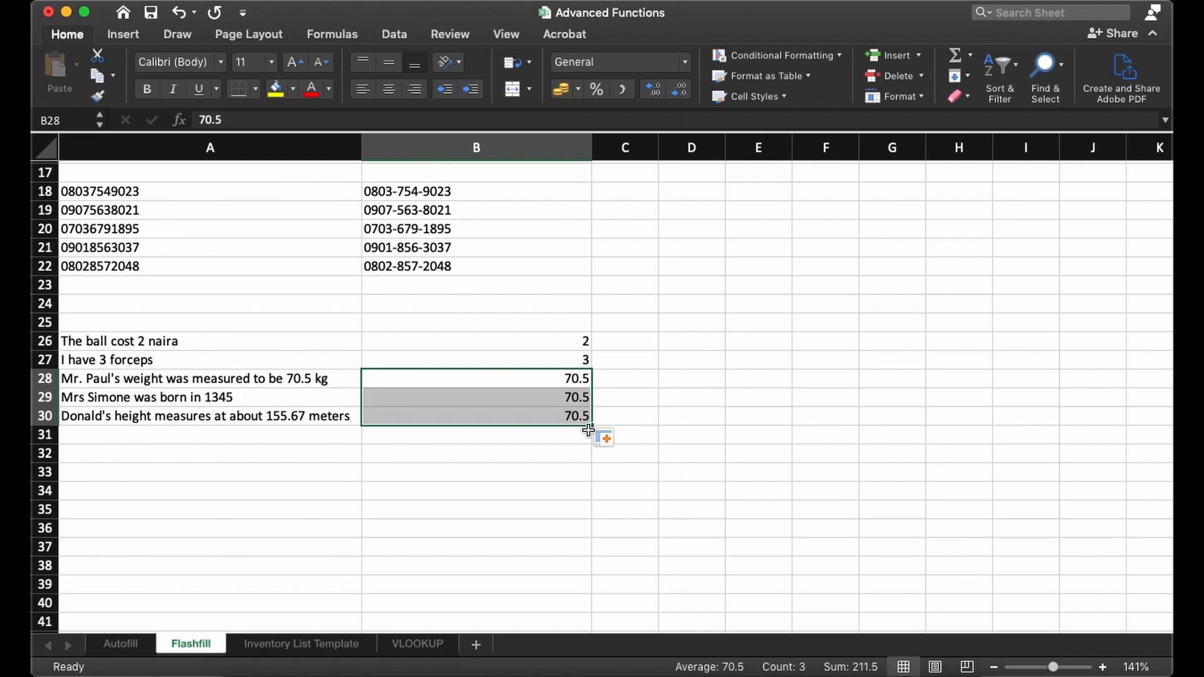
click(605, 437)
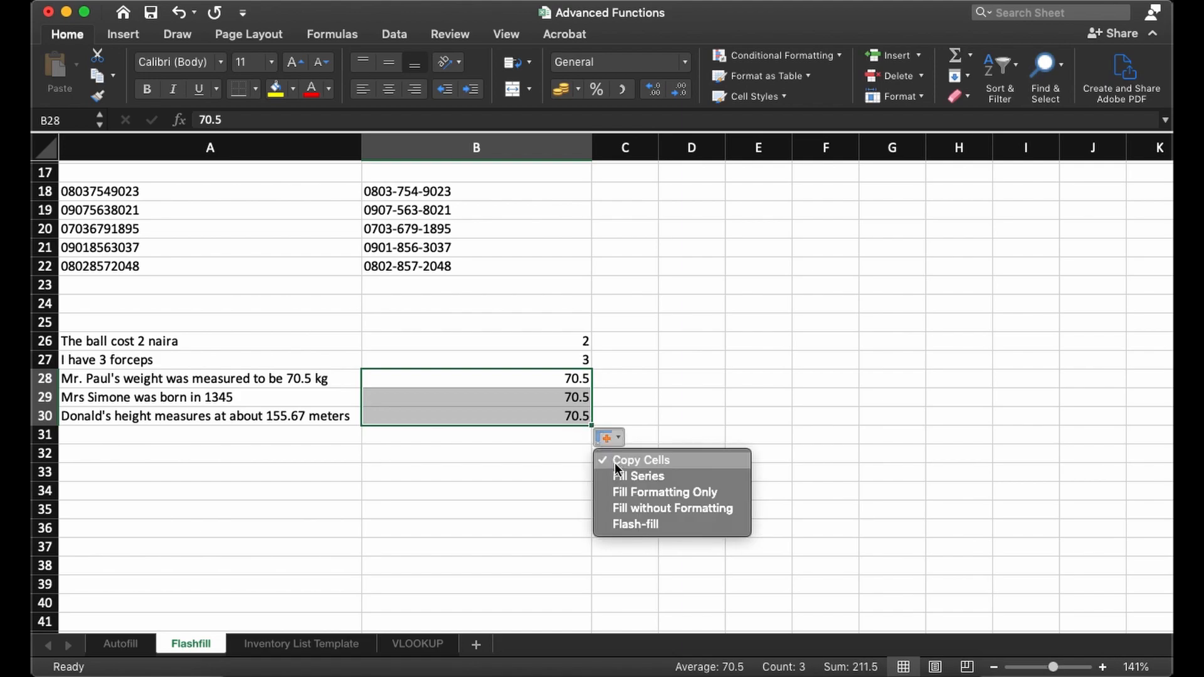
click(629, 524)
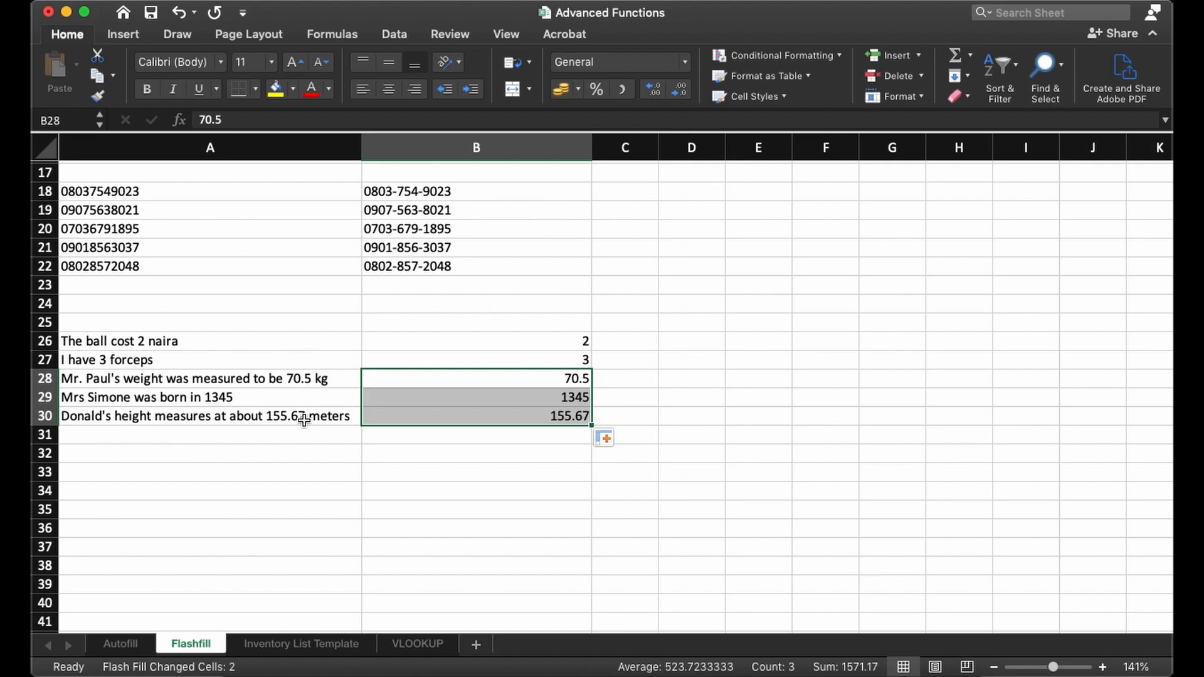
- Compare the whole-number sentences in A26:A27 and the decimal sentence in A28 with their extracted numbers in column B
click(435, 438)
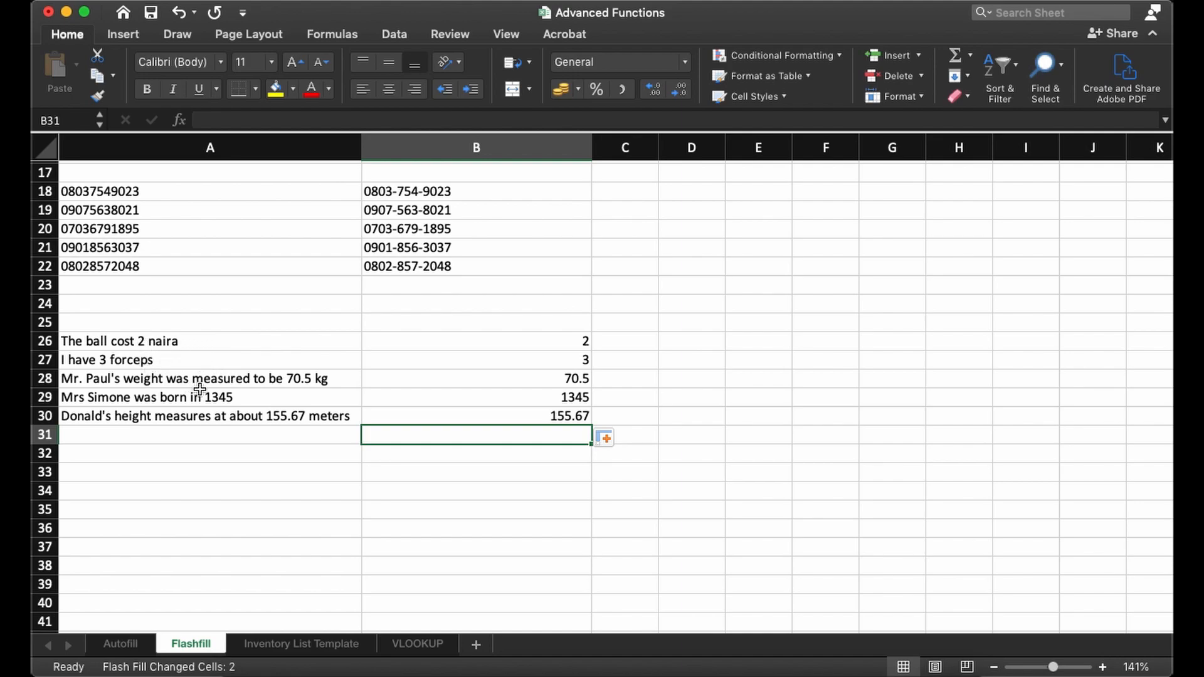
drag(188, 336, 196, 352)
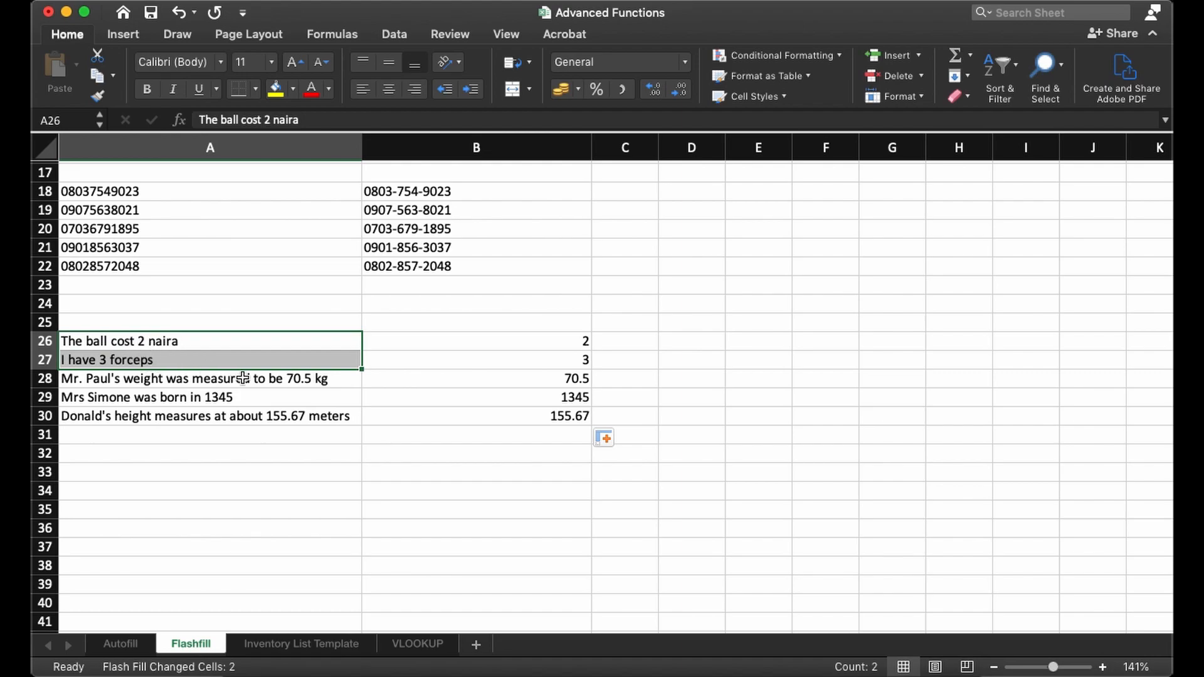
click(268, 381)
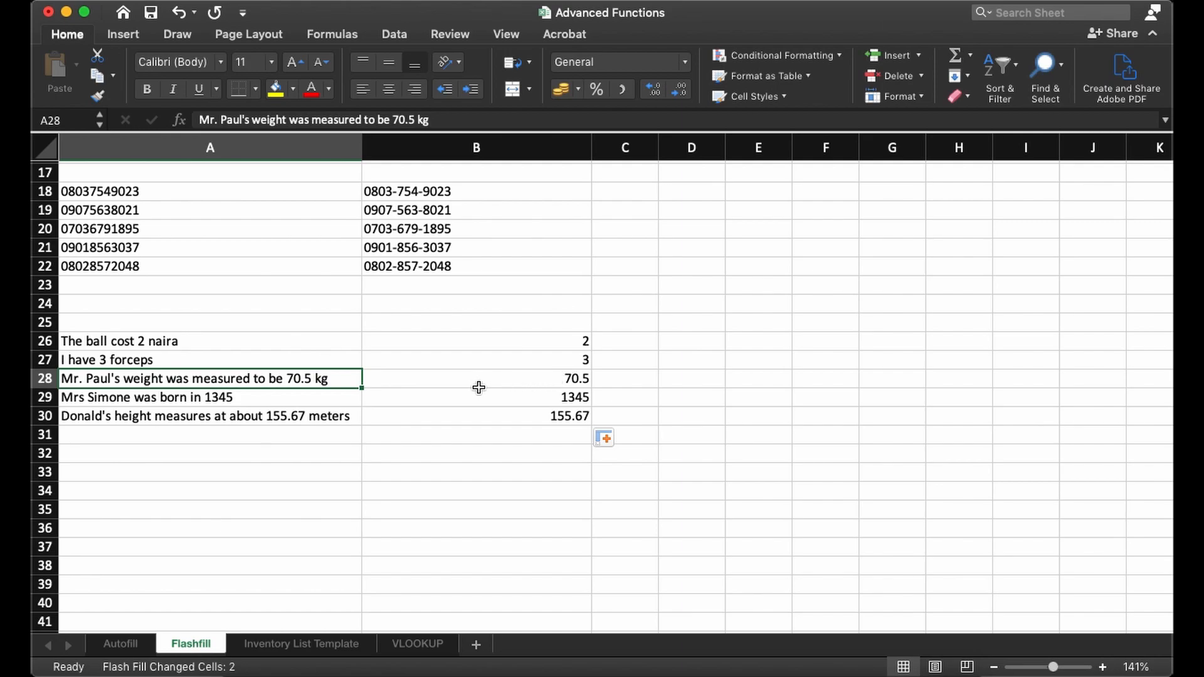
click(439, 378)
click(323, 379)
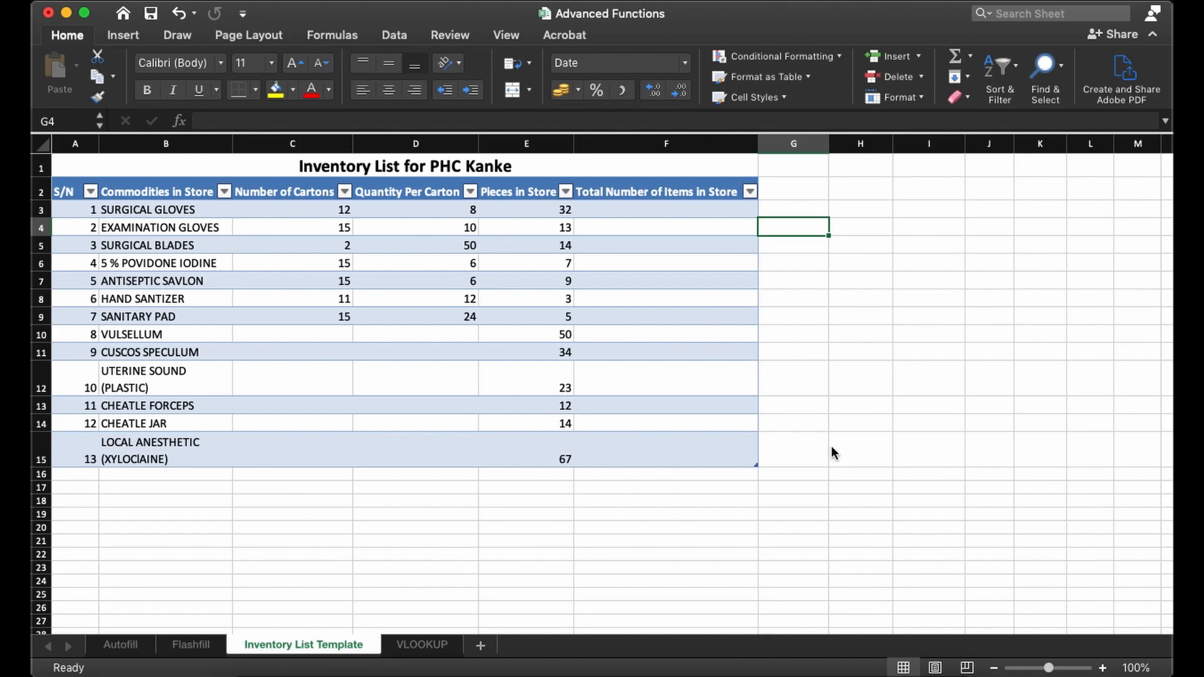
- Examine how the formula bar shows an empty cell, the carton counts and the commodity names on the Inventory List Template sheet
click(797, 261)
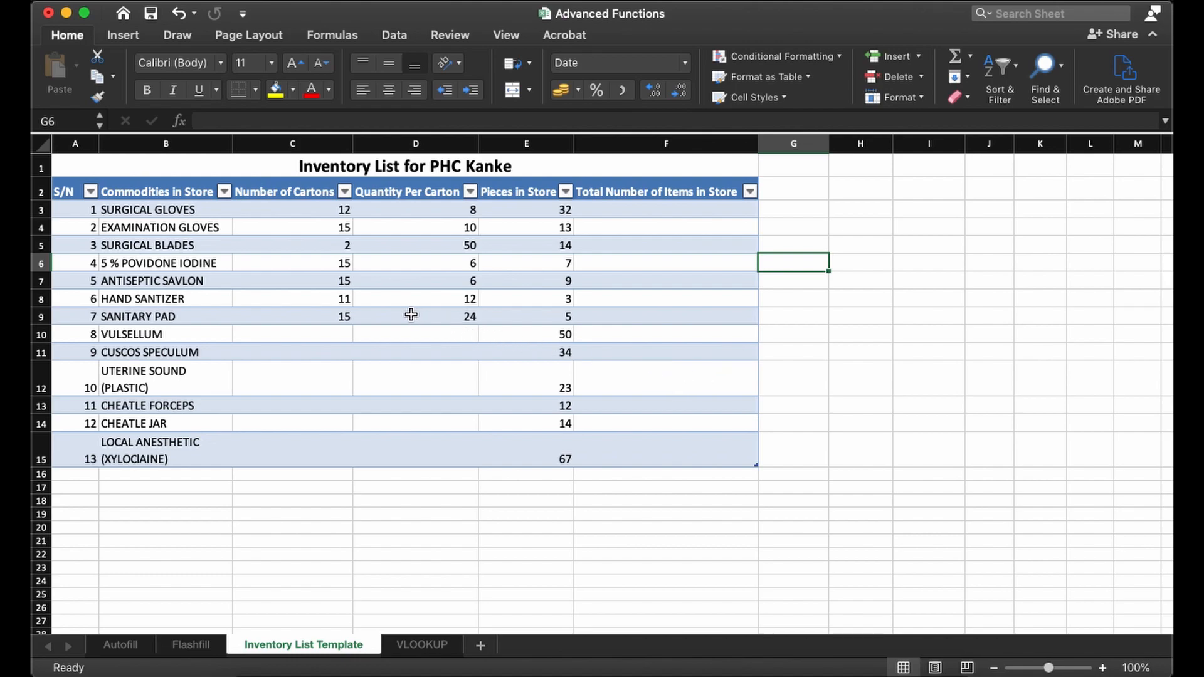
click(451, 377)
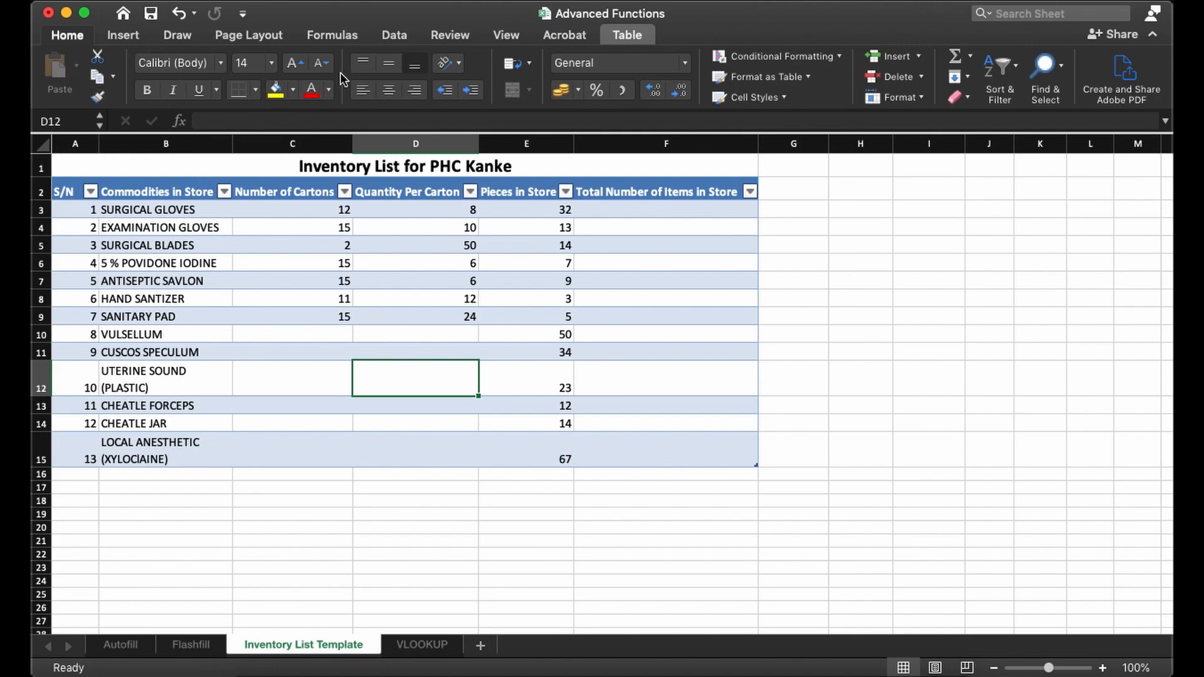
click(227, 120)
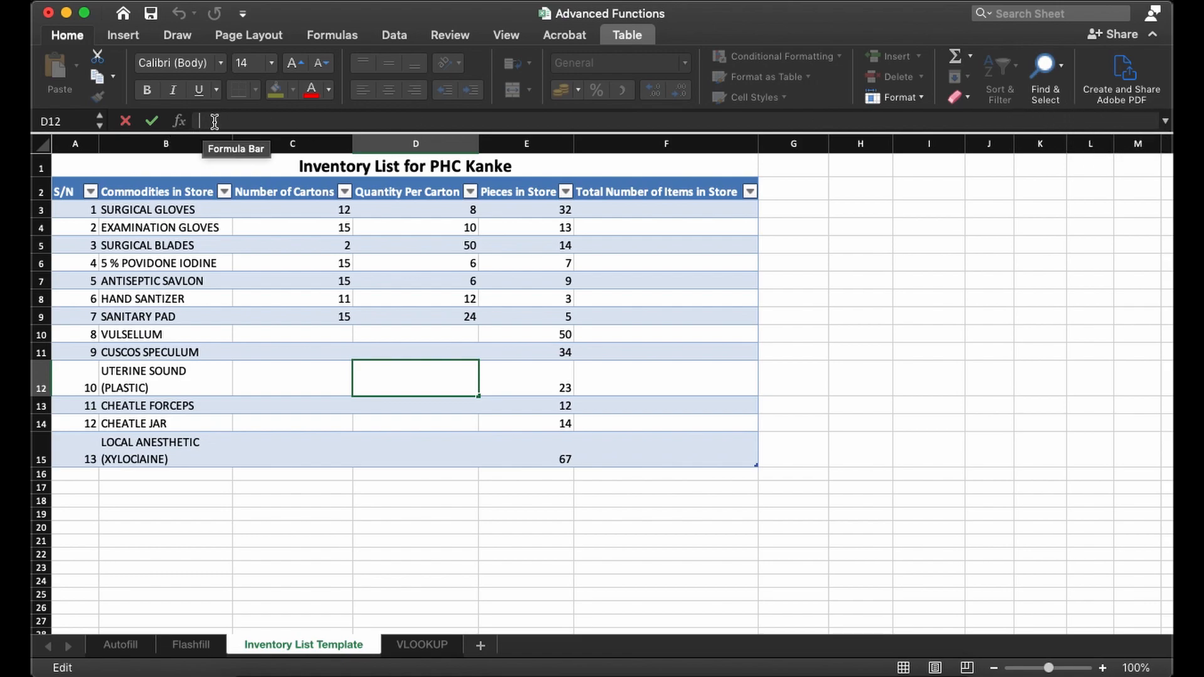
click(301, 263)
click(269, 210)
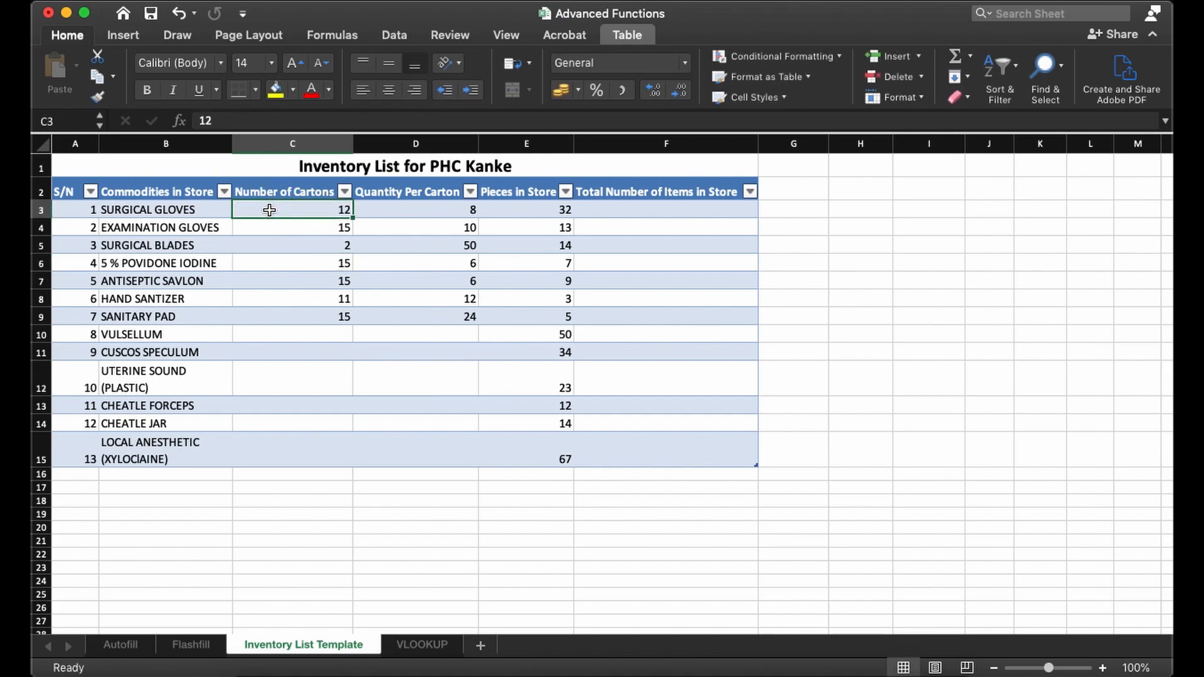
click(265, 228)
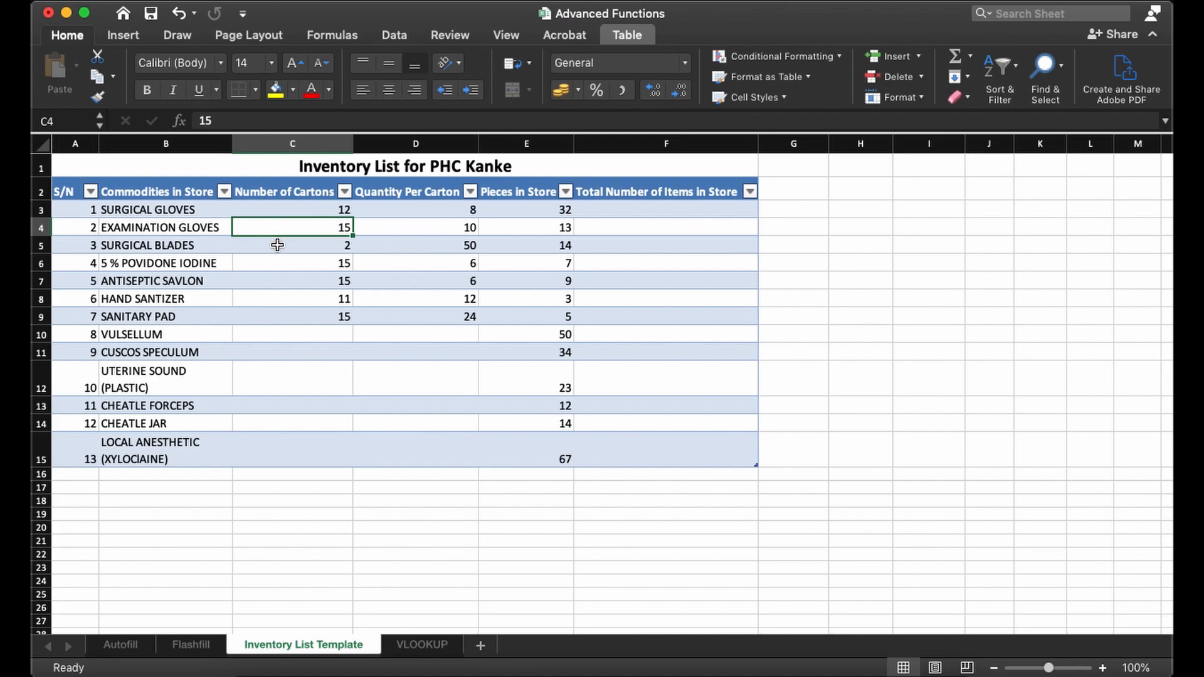
click(198, 228)
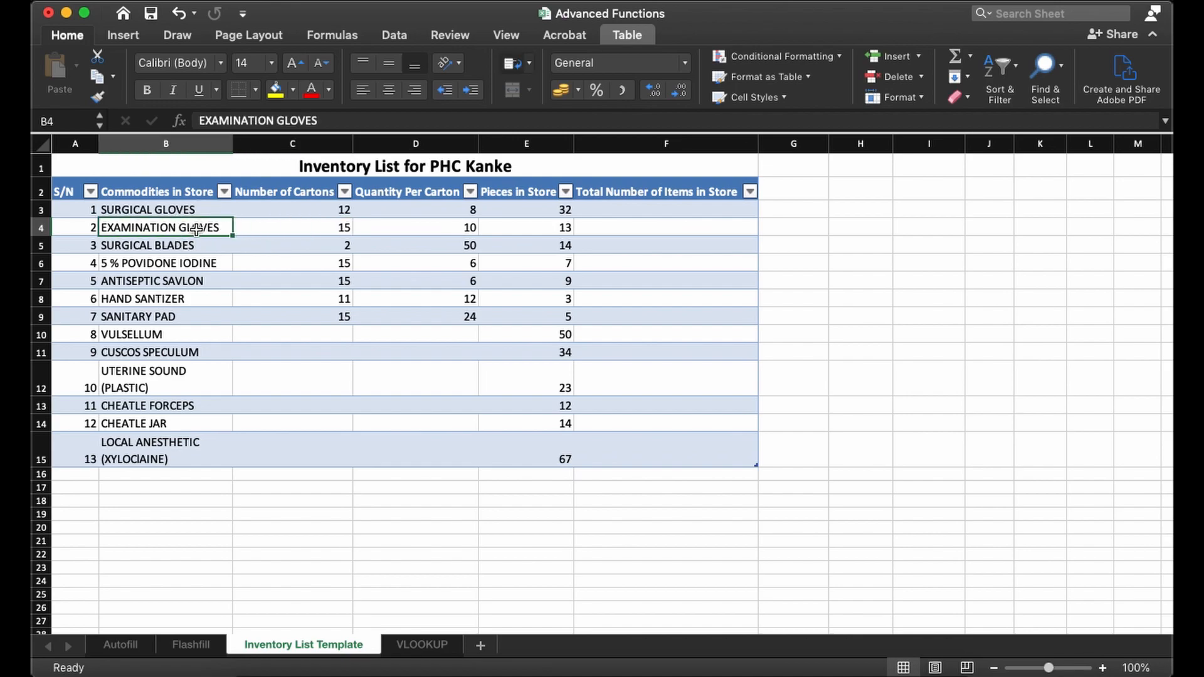
click(181, 210)
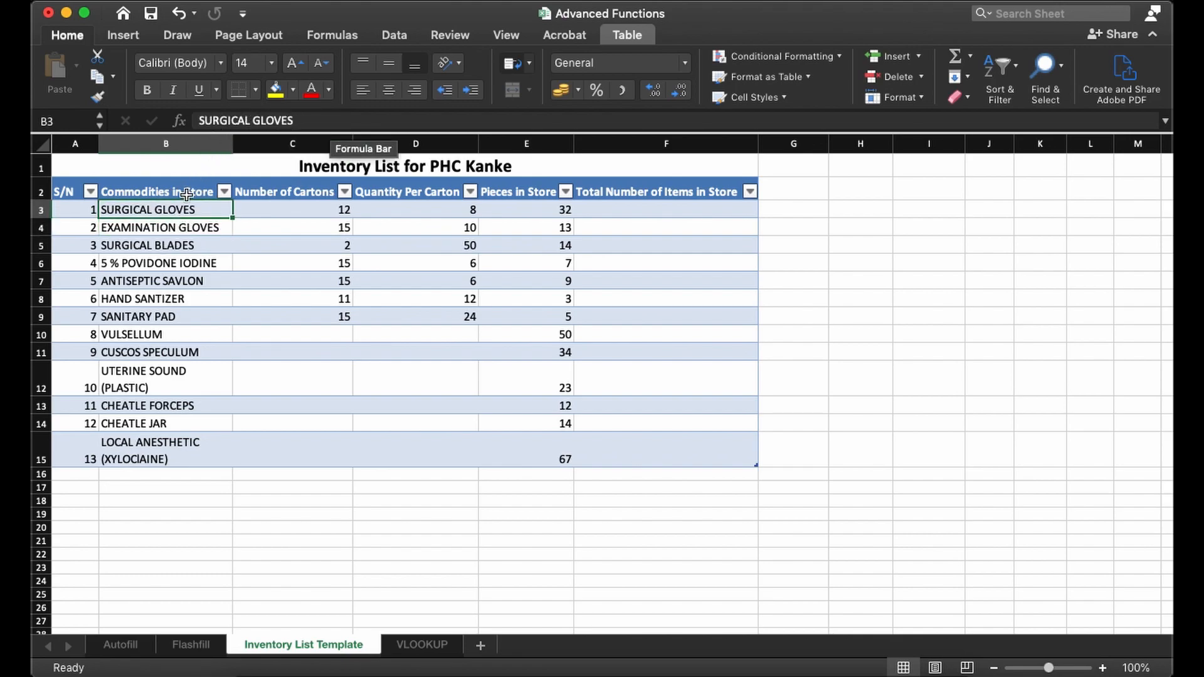
click(175, 230)
click(174, 246)
click(78, 244)
click(151, 277)
click(304, 257)
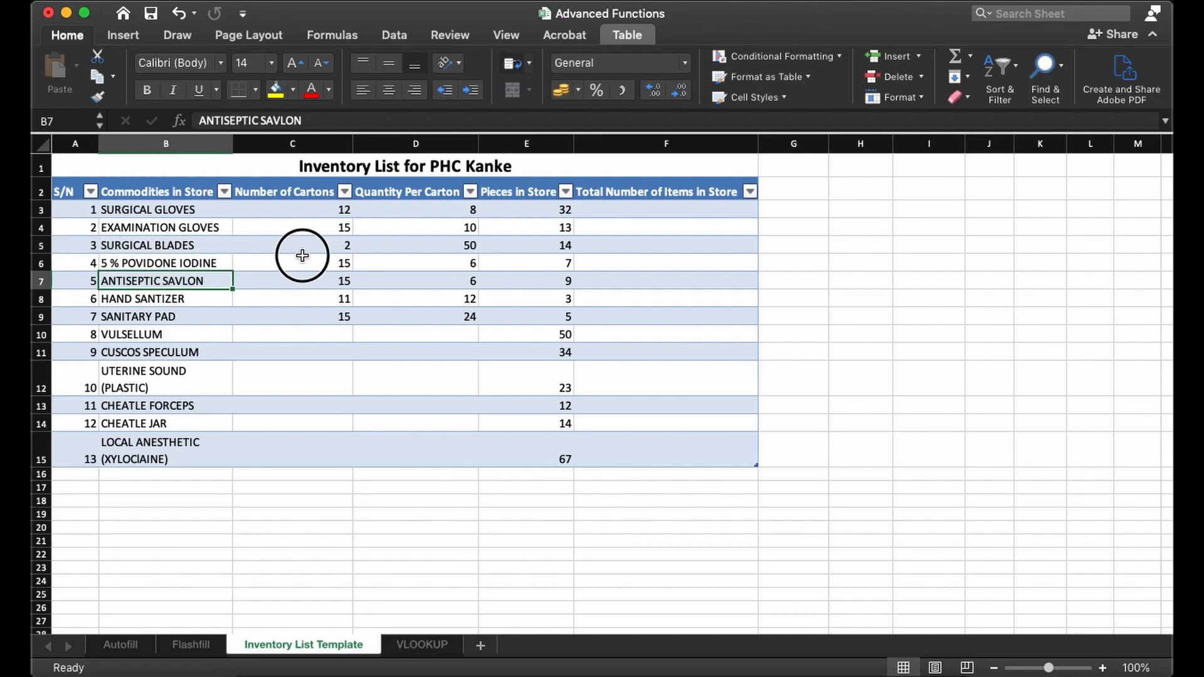
- Inspect the formula bar contents for the inventory title, column headers, carton counts and quantities per carton
click(416, 244)
click(407, 188)
click(319, 168)
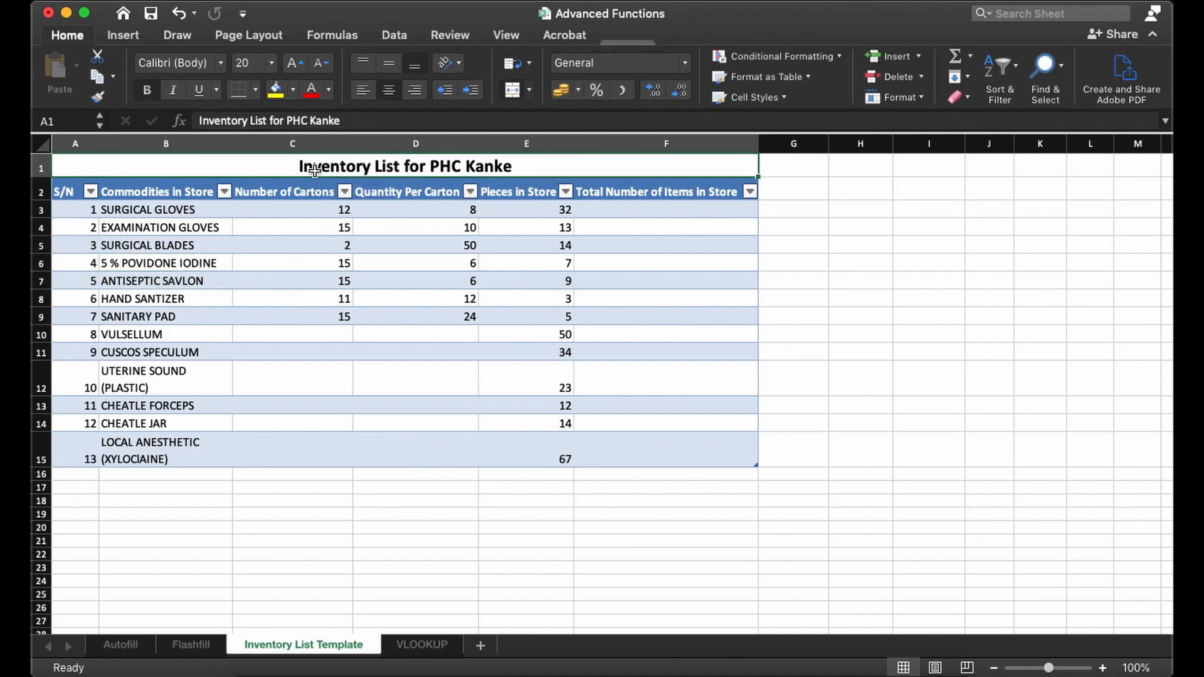
click(295, 191)
click(281, 210)
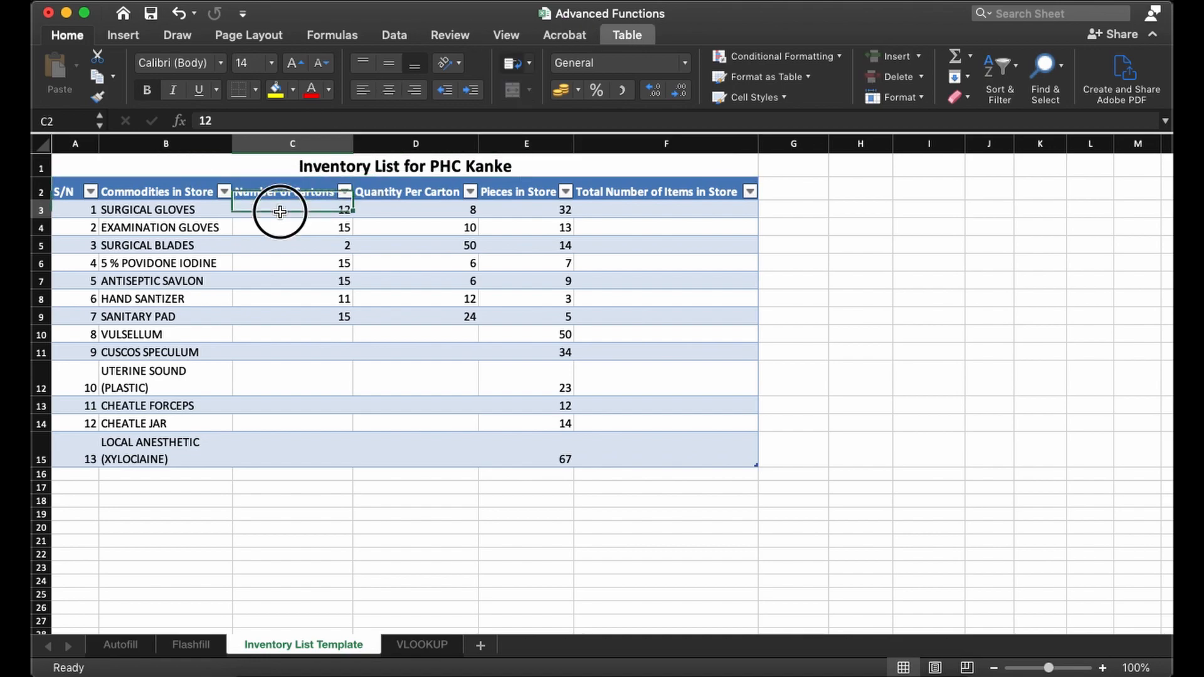
click(305, 246)
click(447, 277)
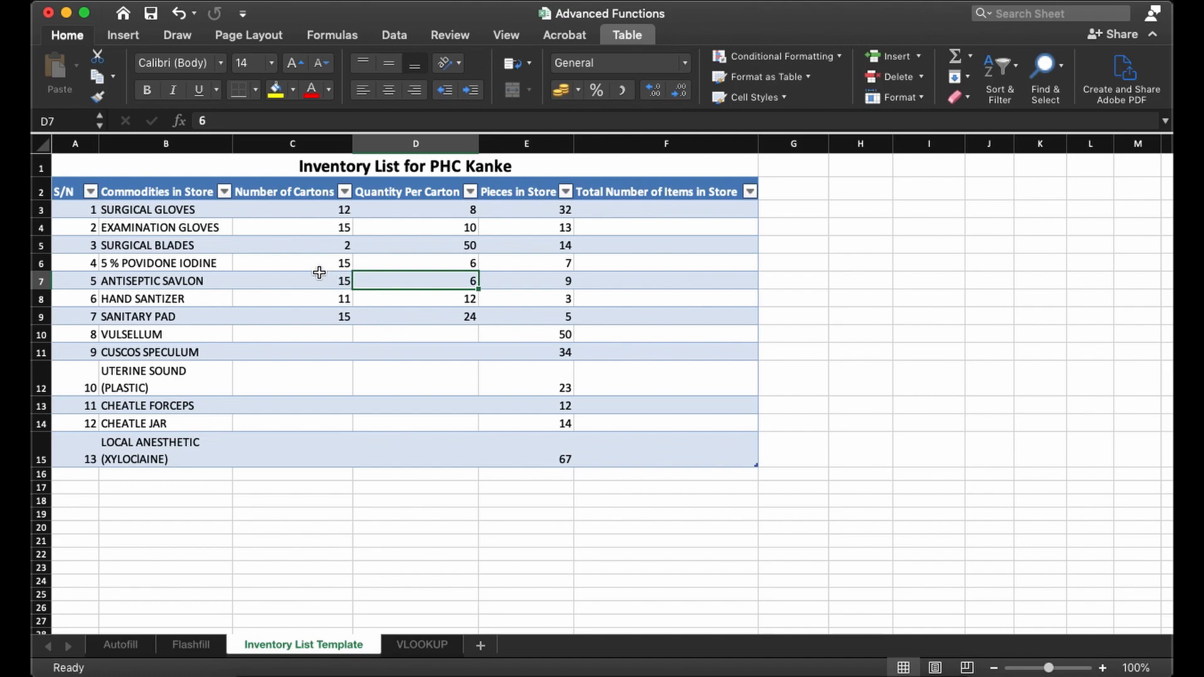
- Open the empty cell D10 for editing in the formula bar and leave it blank
click(363, 337)
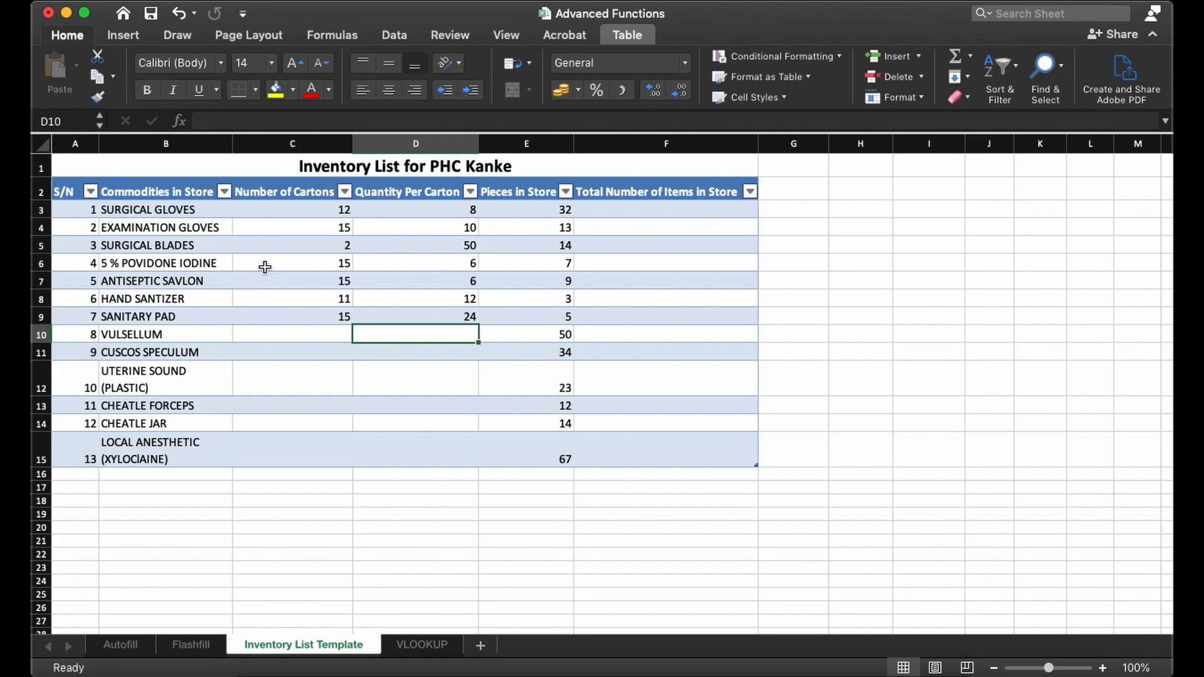
click(214, 121)
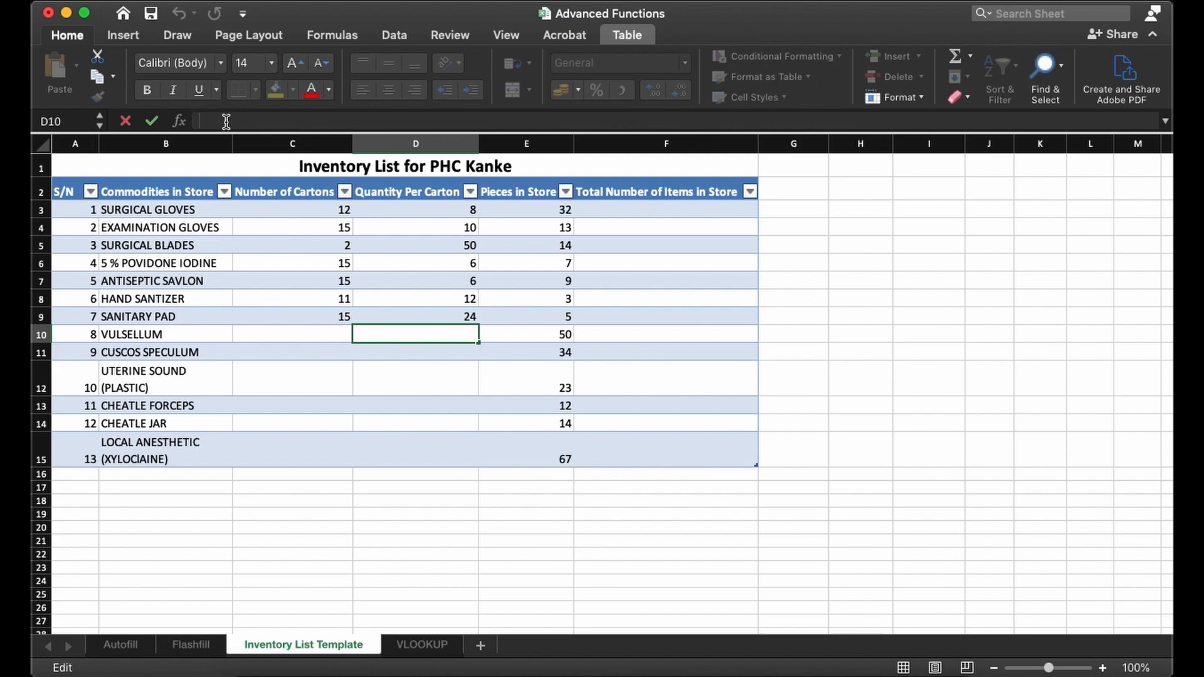
click(399, 337)
click(402, 350)
click(401, 334)
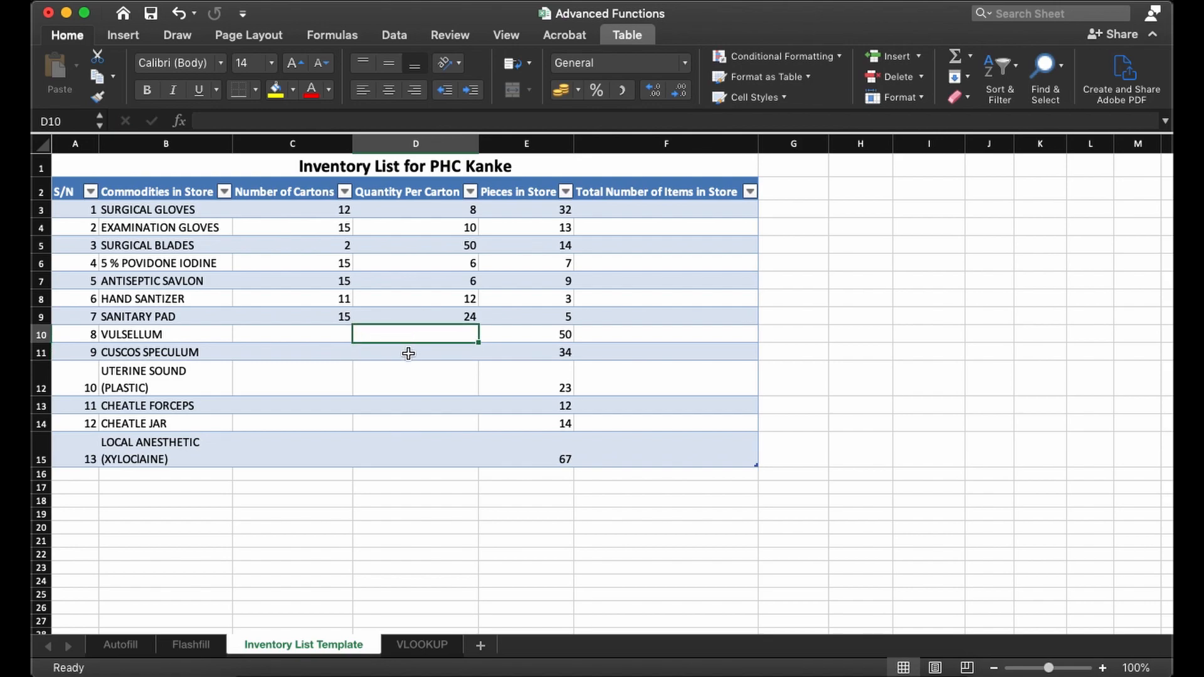
- Examine the empty total cell F3, the Pieces in Store header, and the blank and filled cells under Number of Cartons
click(645, 209)
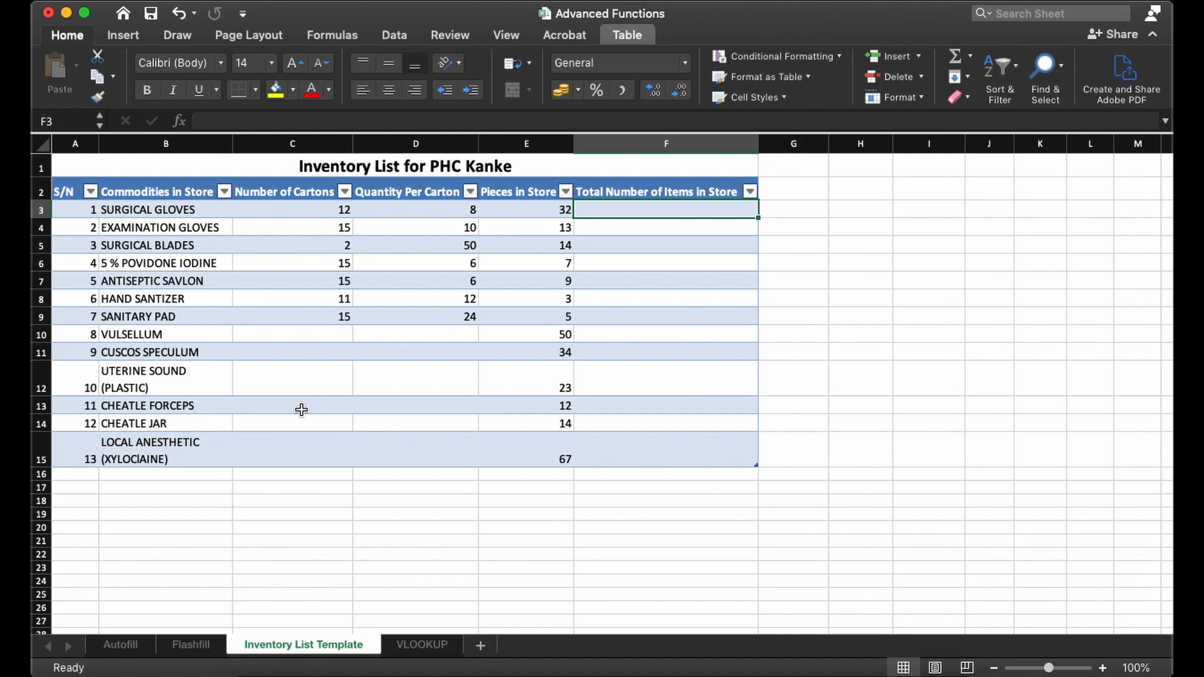
click(429, 205)
click(503, 190)
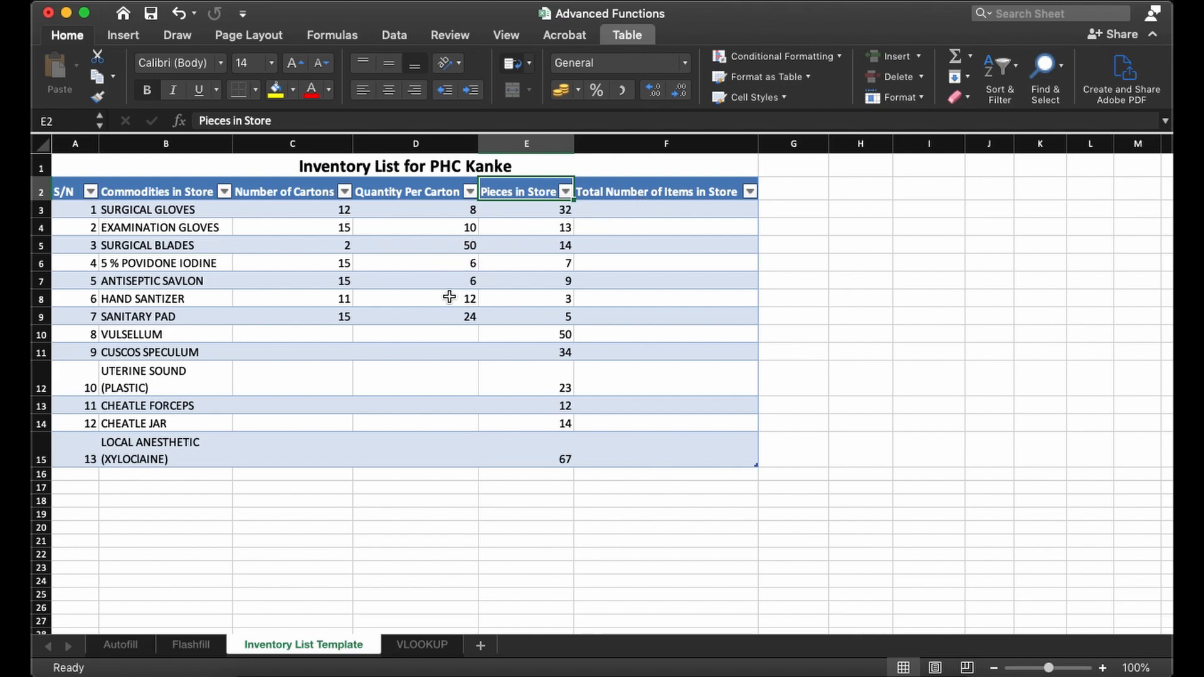
click(633, 210)
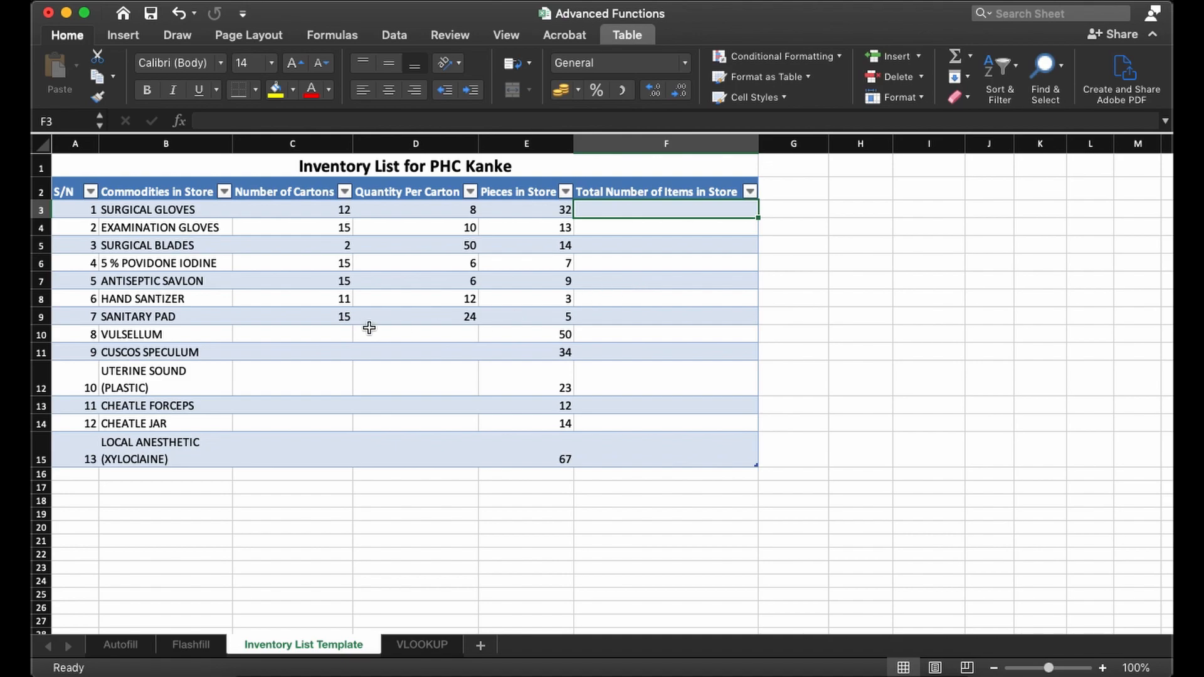
click(355, 450)
click(315, 449)
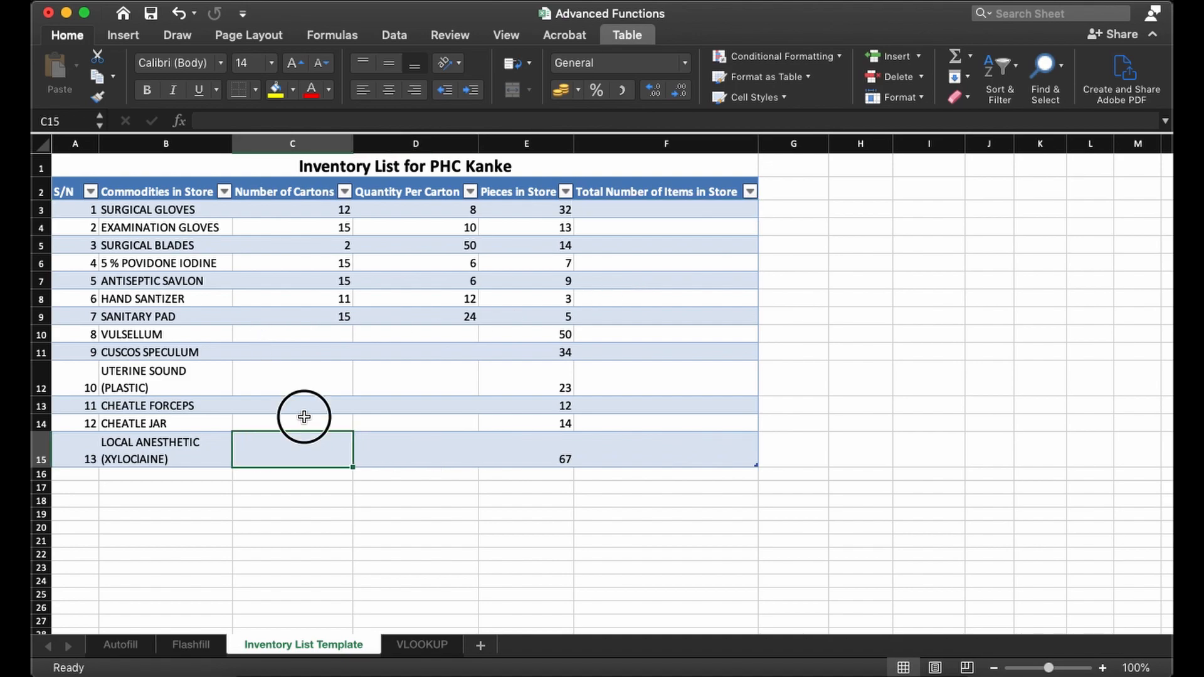
click(309, 419)
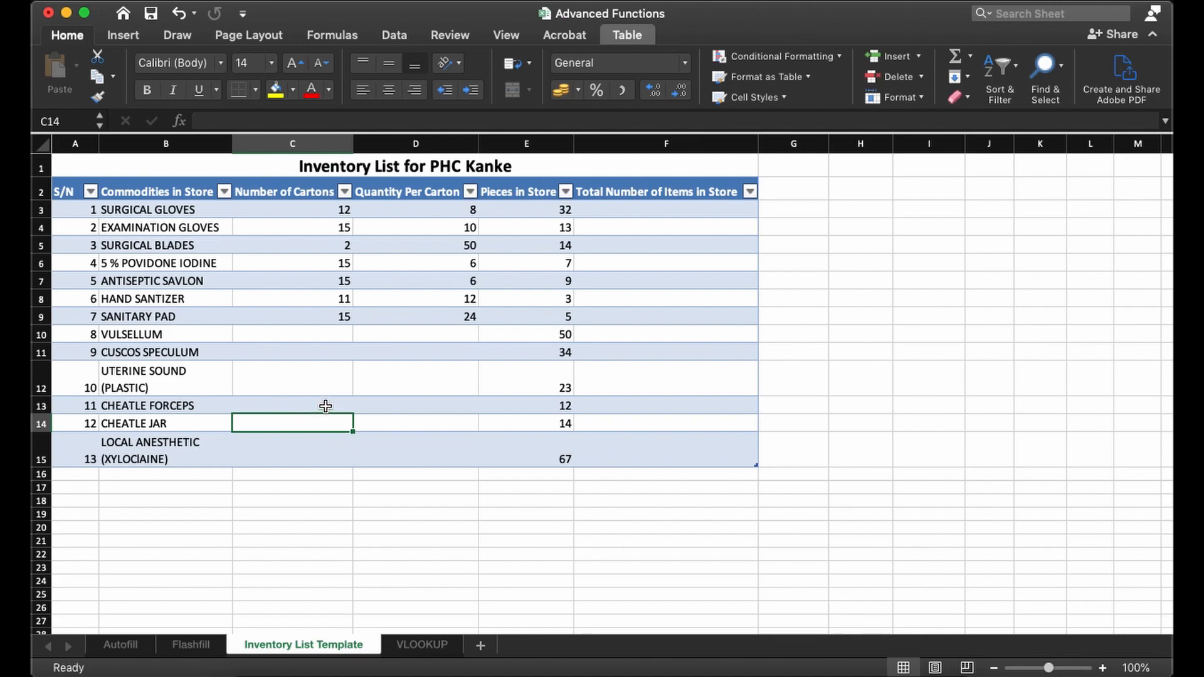
click(317, 277)
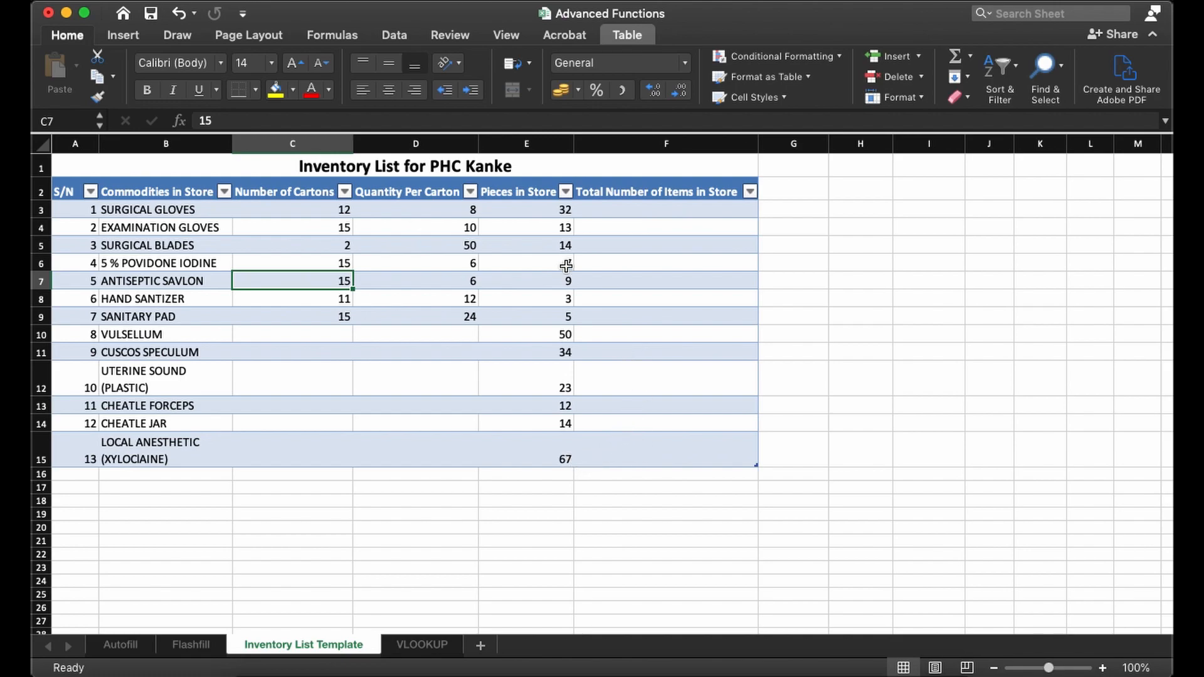
- Review the carton count, quantity per carton and pieces in store for SURGICAL GLOVES as inputs for the total in F3
click(595, 212)
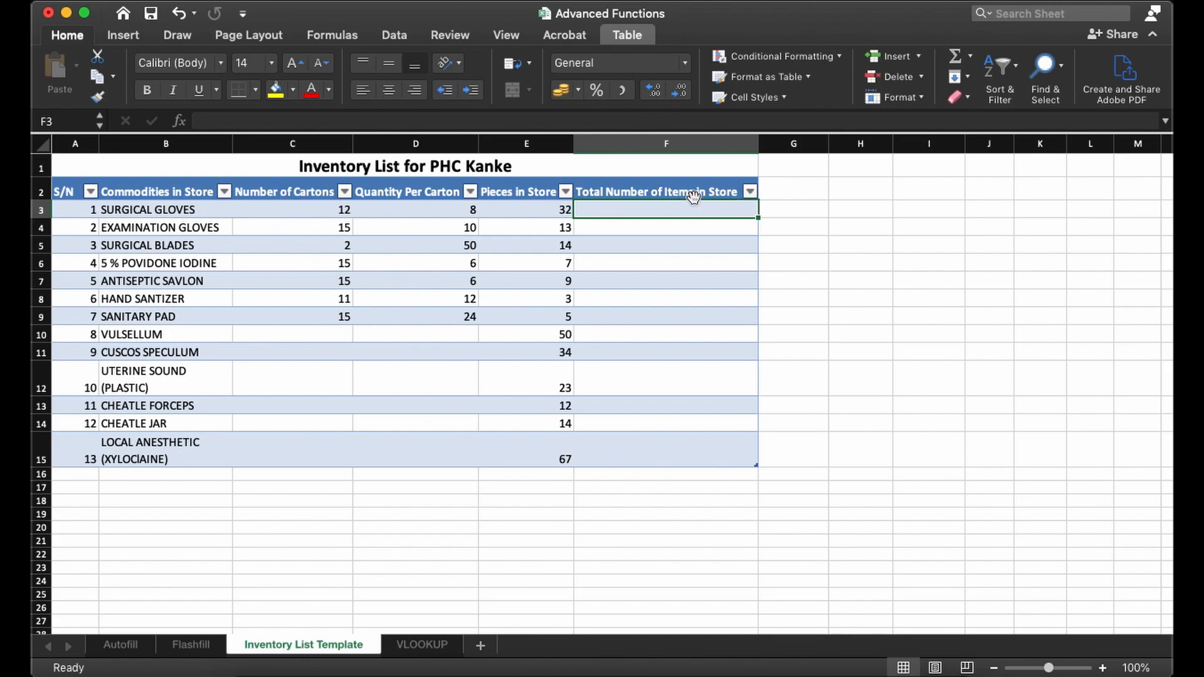
click(283, 210)
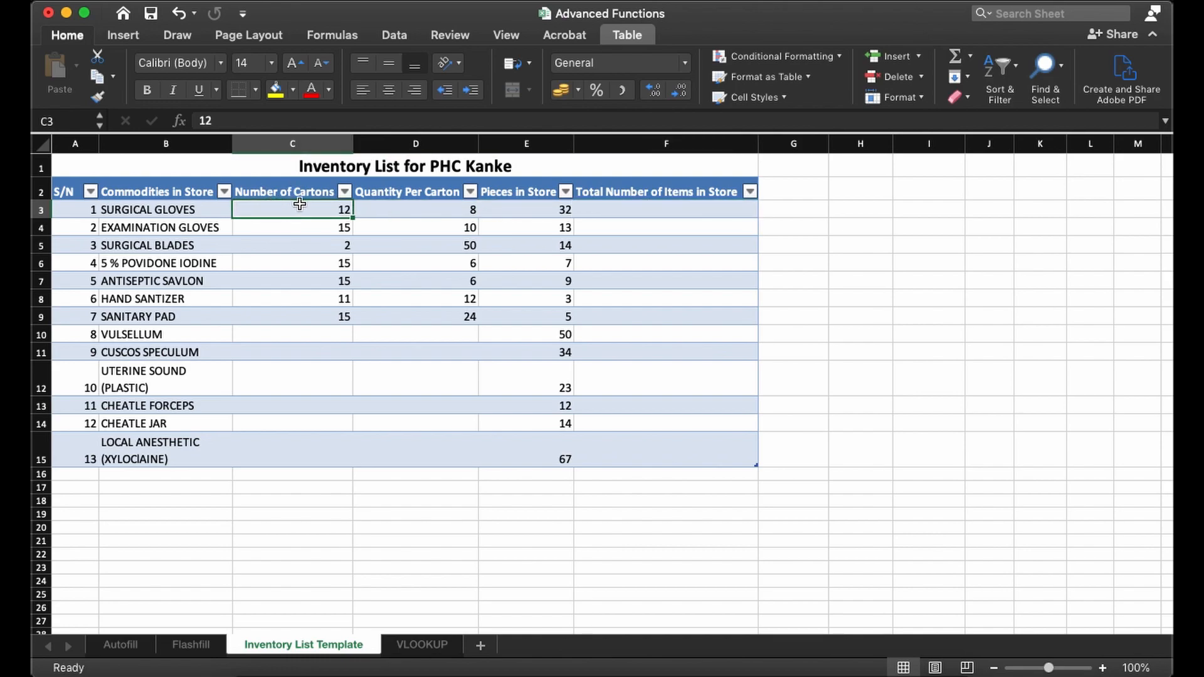
click(402, 213)
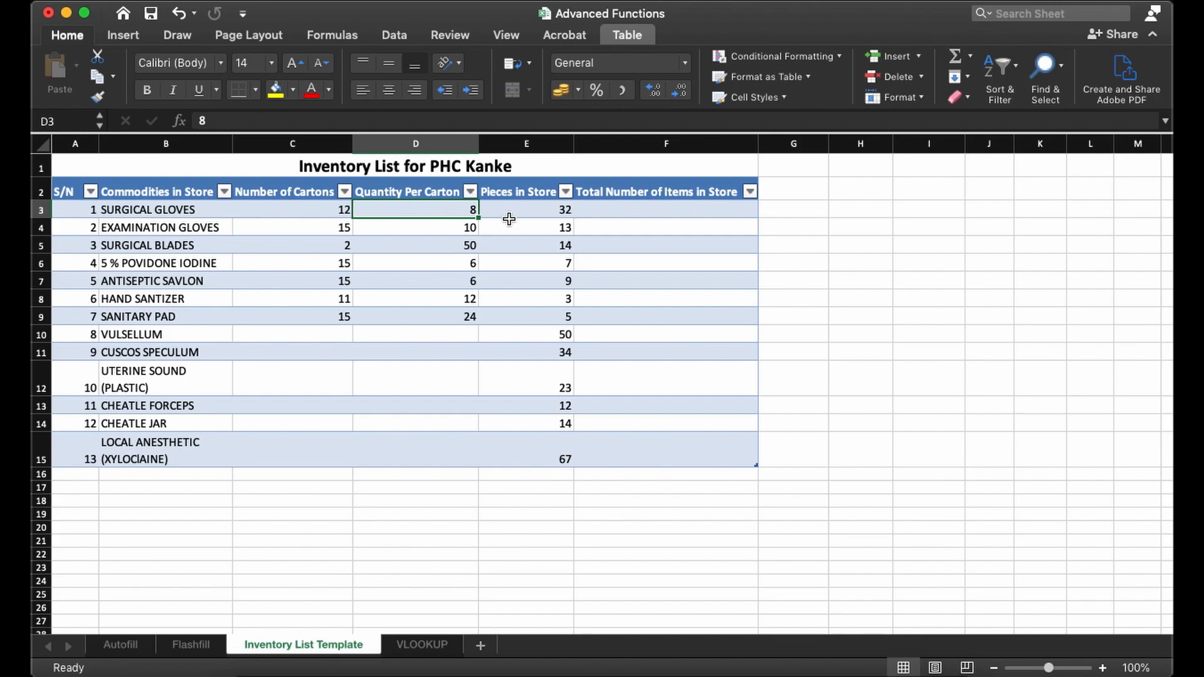
click(541, 210)
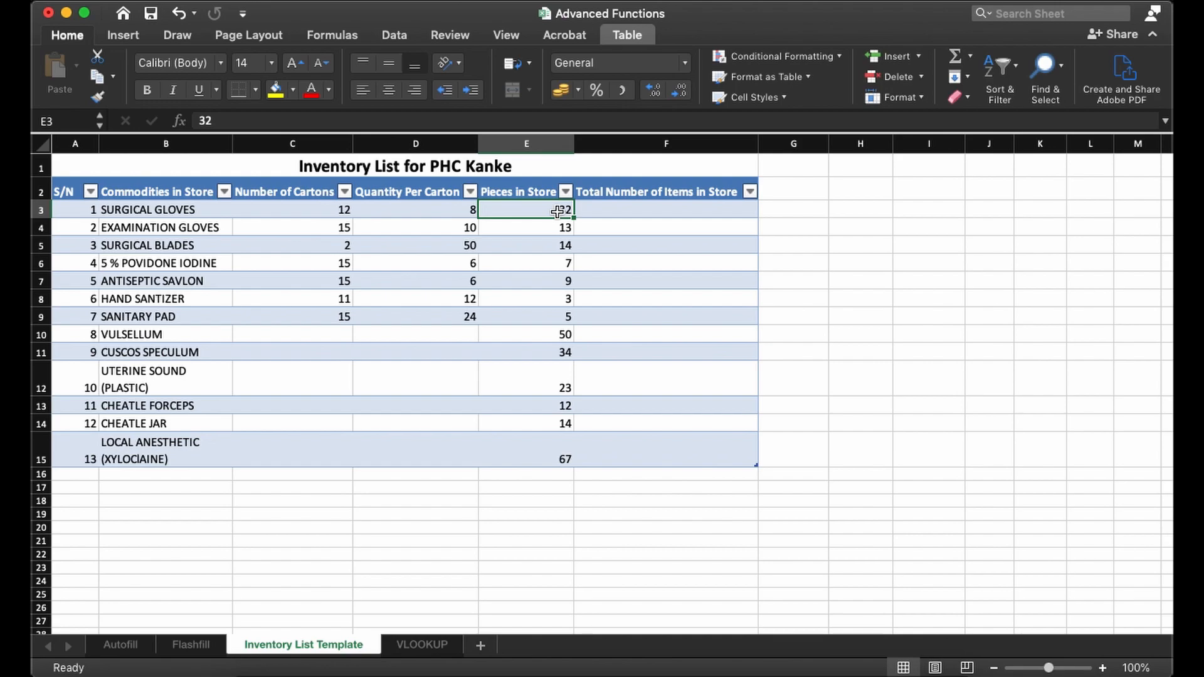
click(293, 213)
click(407, 211)
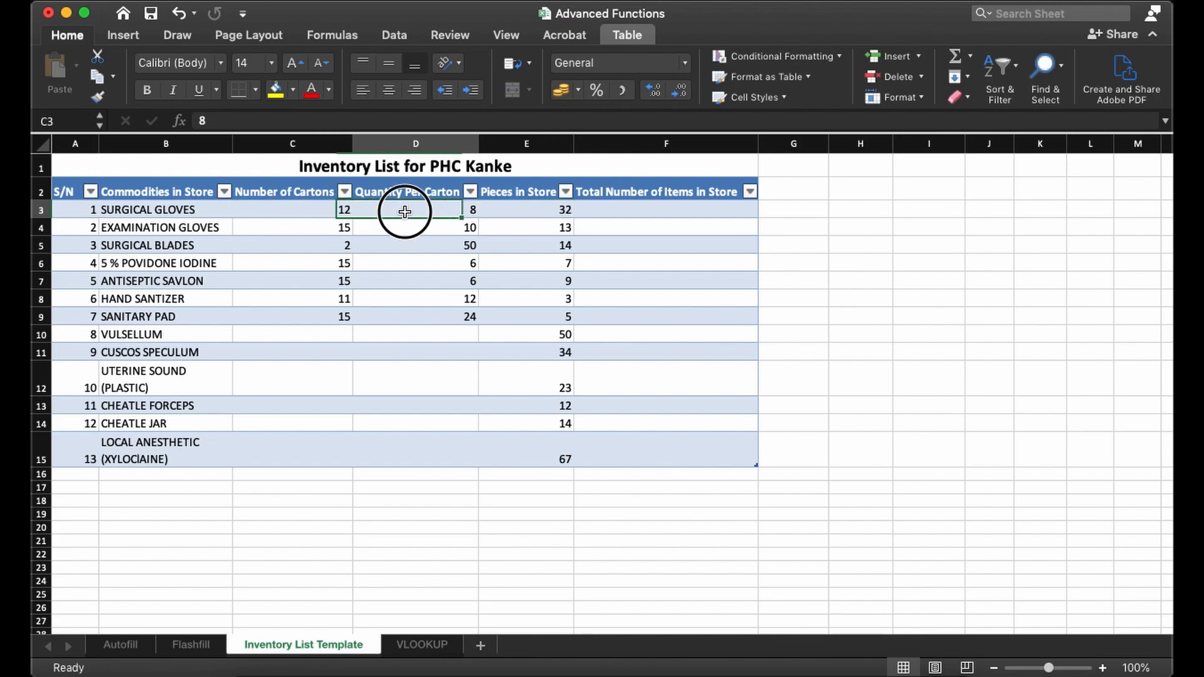
click(537, 214)
click(645, 214)
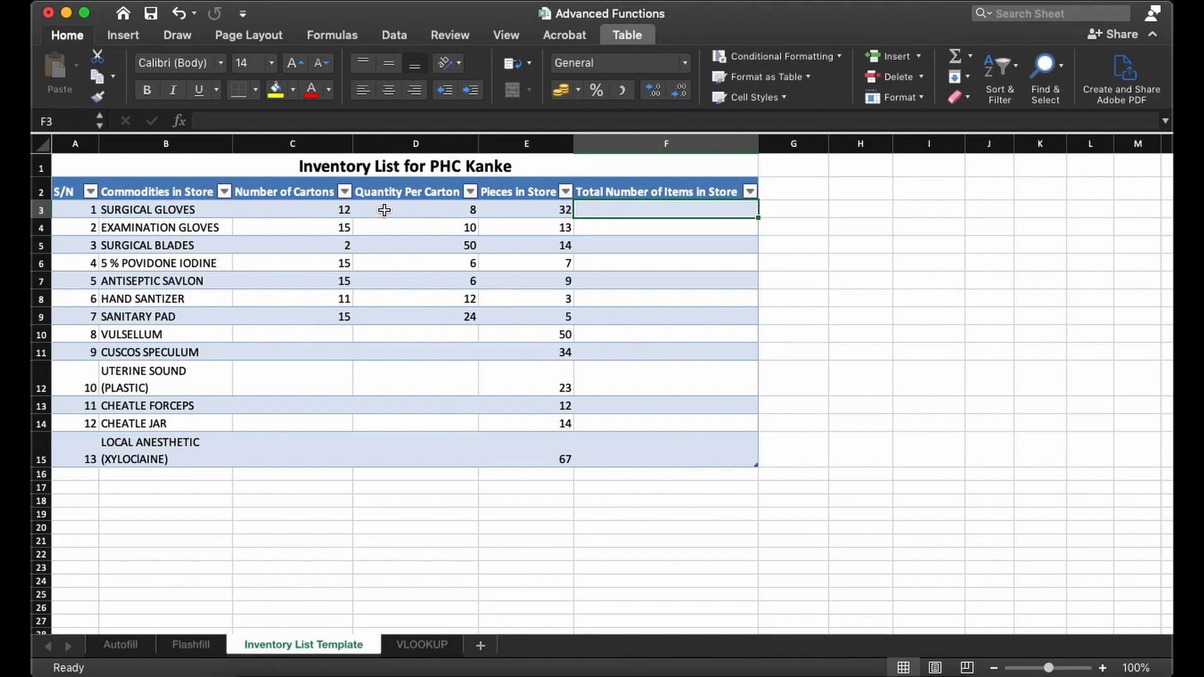
- Try entering the text =helllo as a formula in cell F3, and undo the entry
double_click(653, 211)
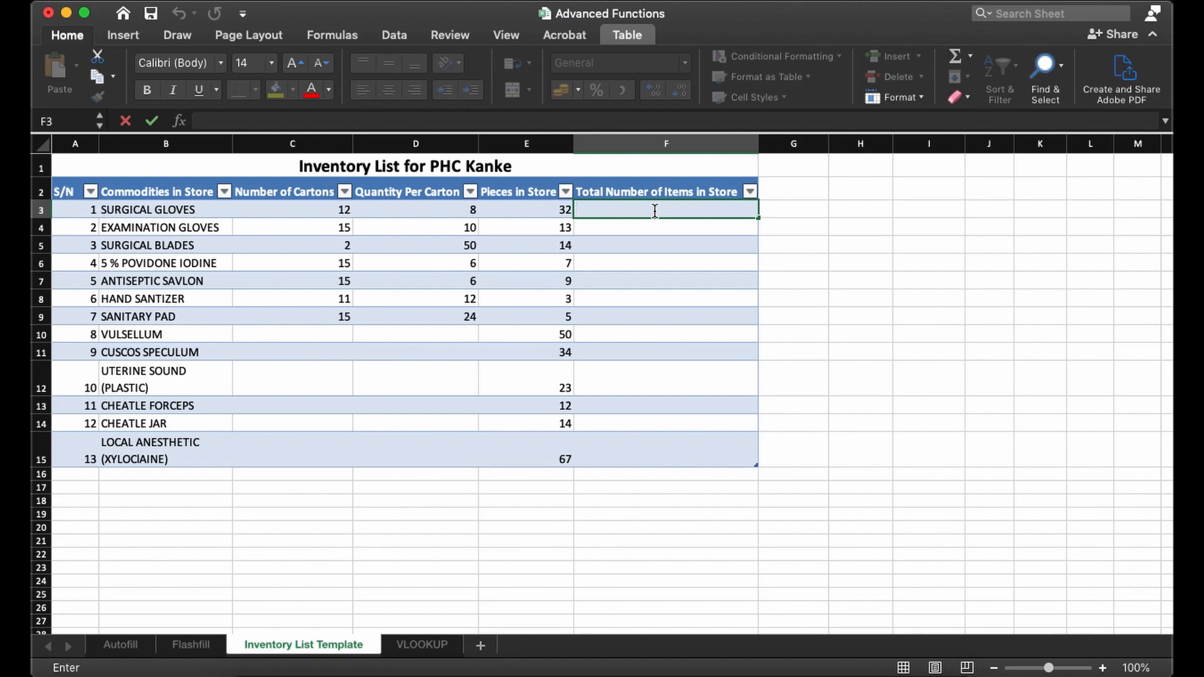
click(562, 206)
click(627, 210)
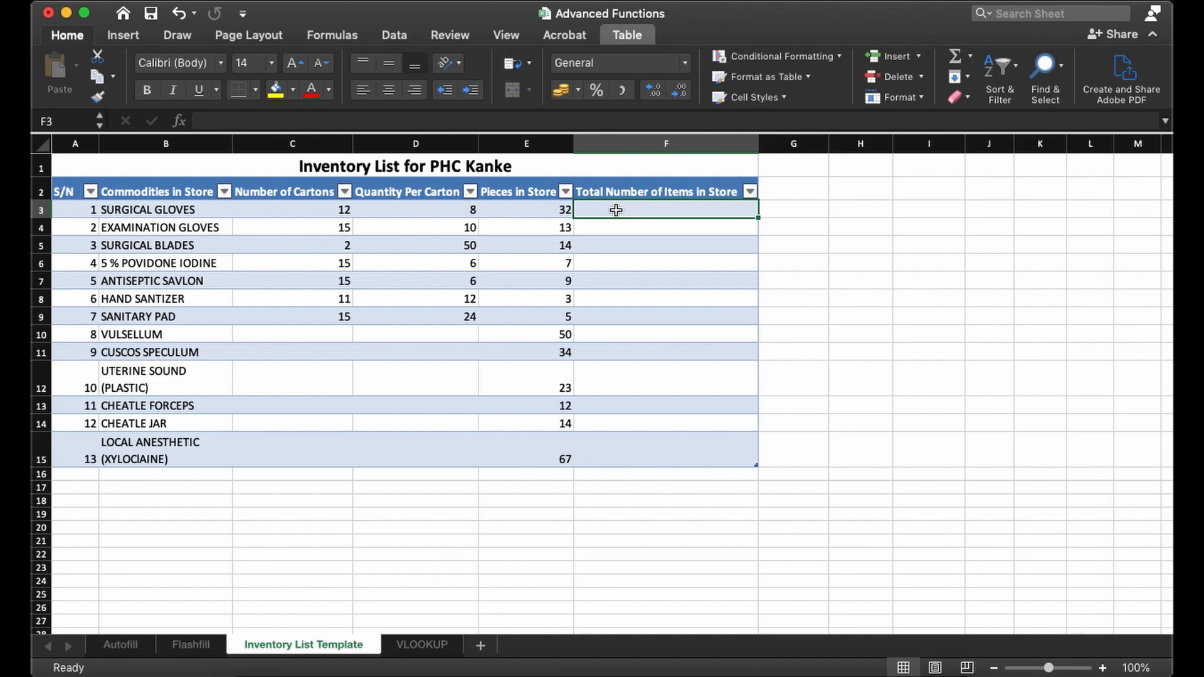
double_click(621, 210)
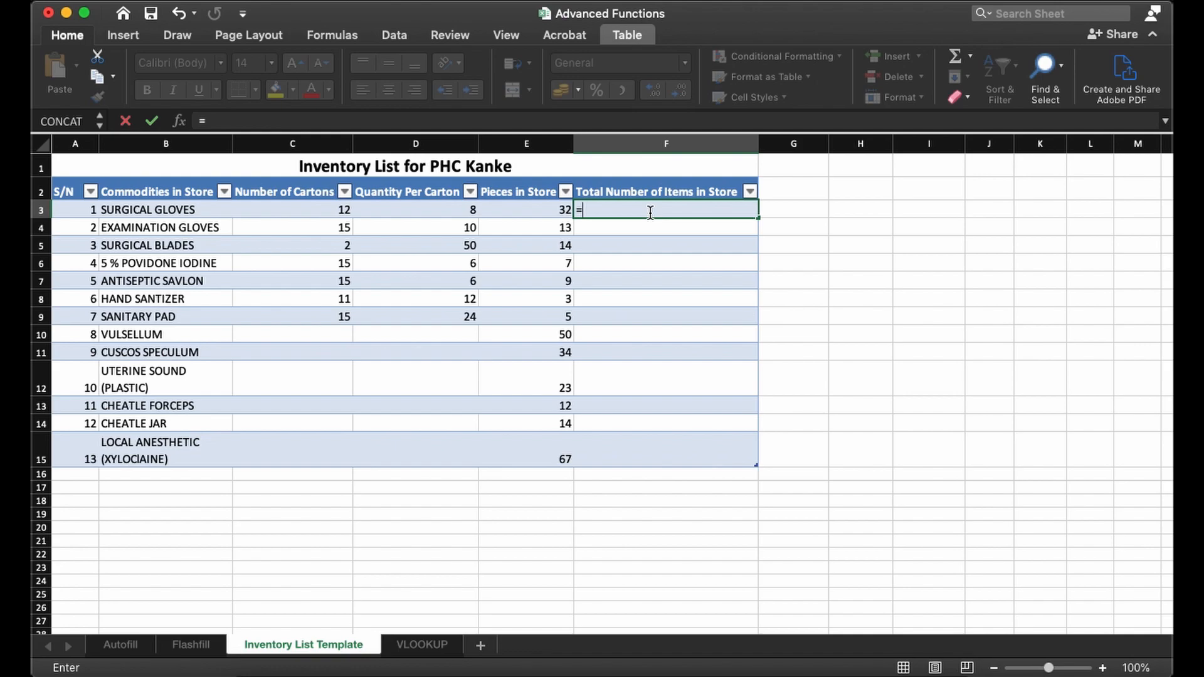
text(helllo)
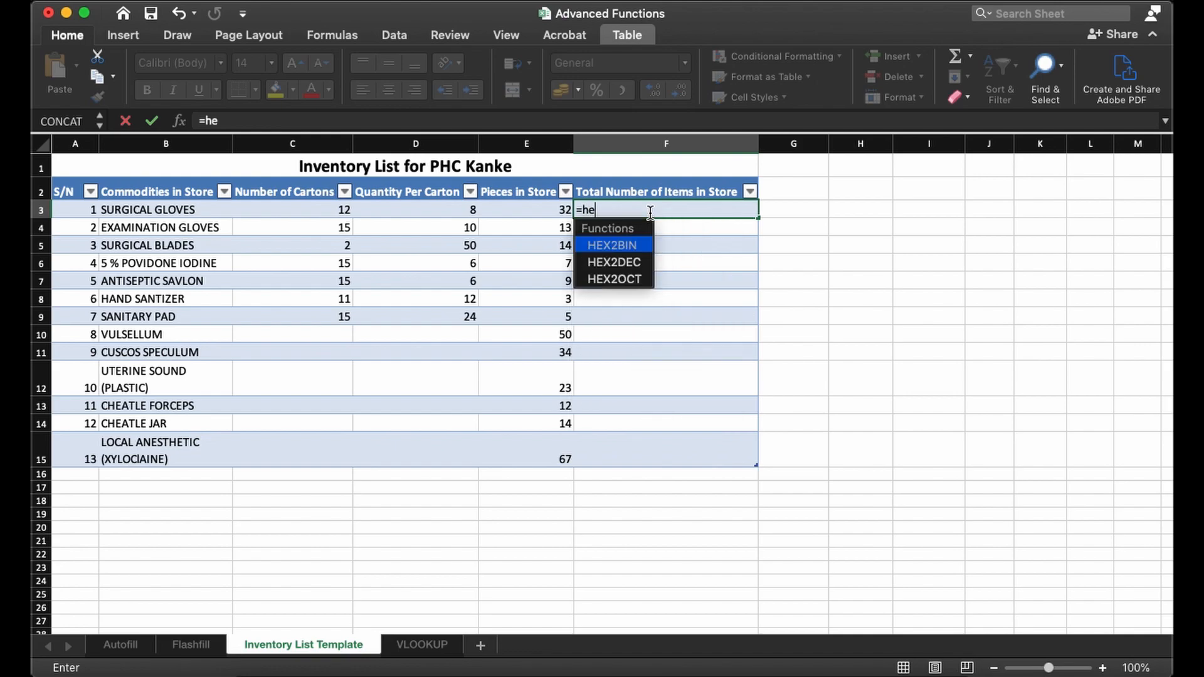
key(Return)
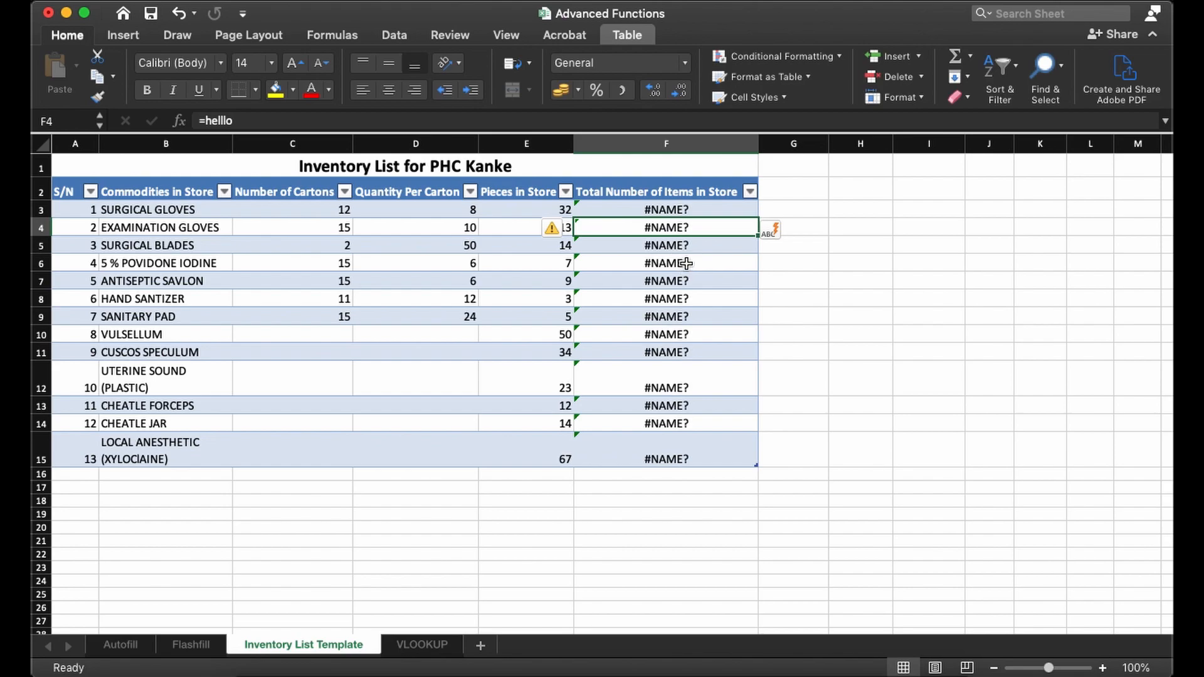
key(ctrl+z)
key(ctrl+z)
- Write the formula =(C3*D3)+E3 in F3 to multiply cartons by quantity per carton and add the loose pieces
text(=)
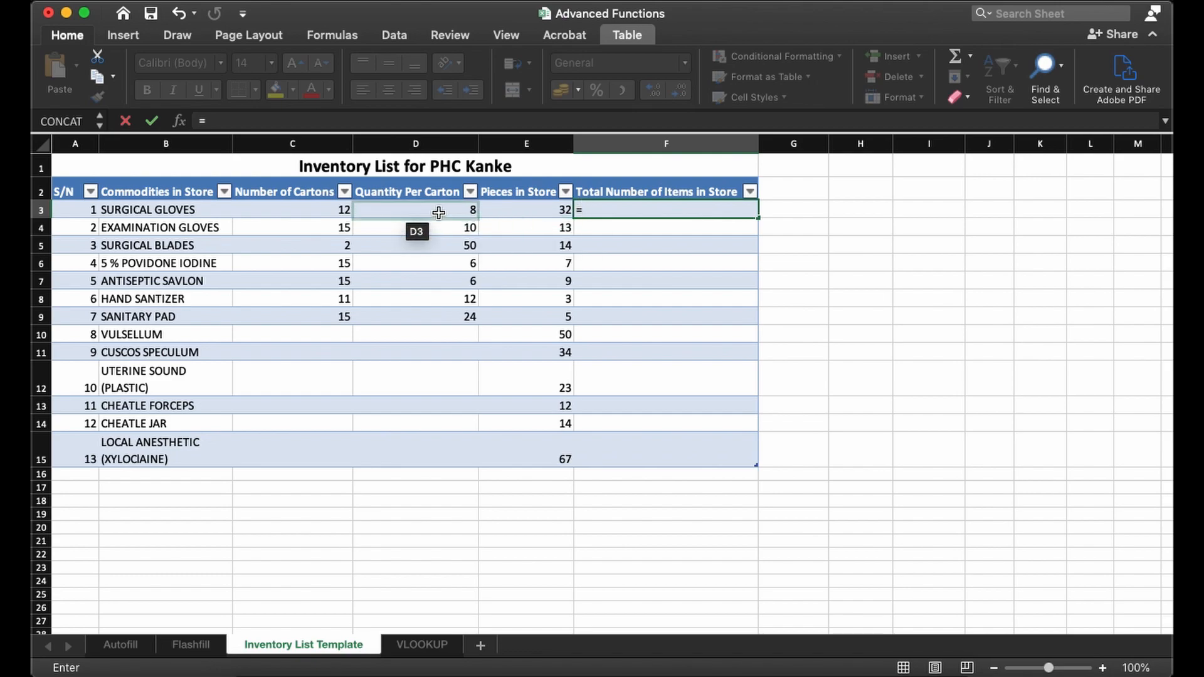
click(617, 211)
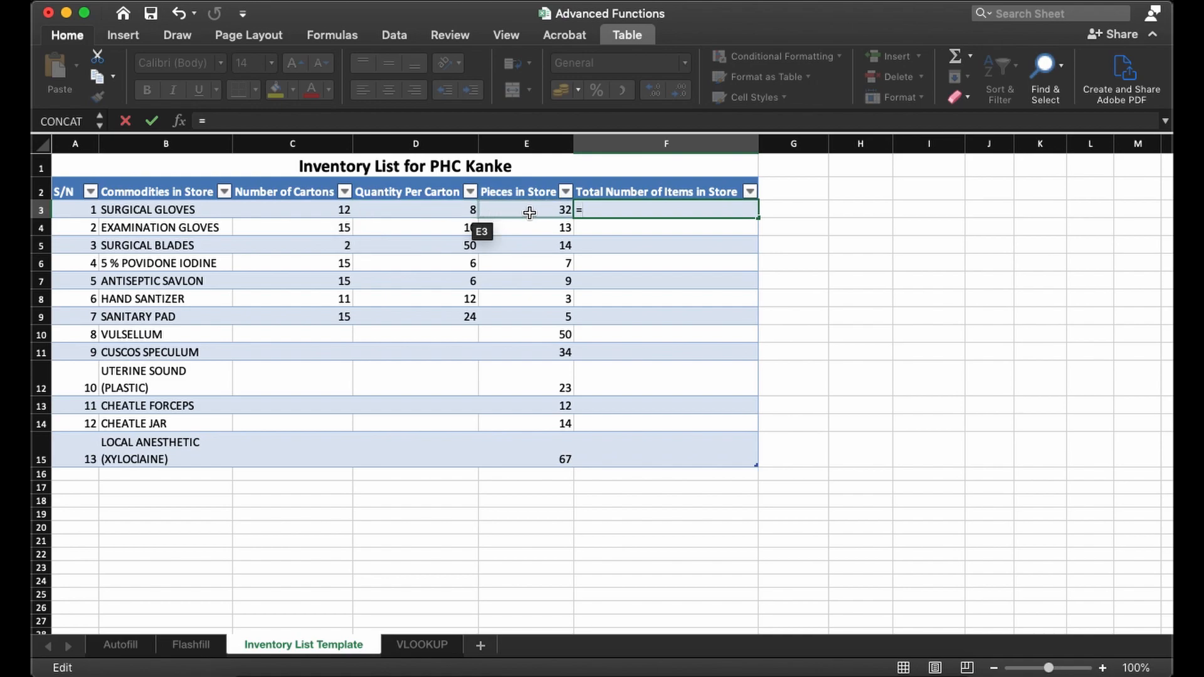
text(())
text(C3)
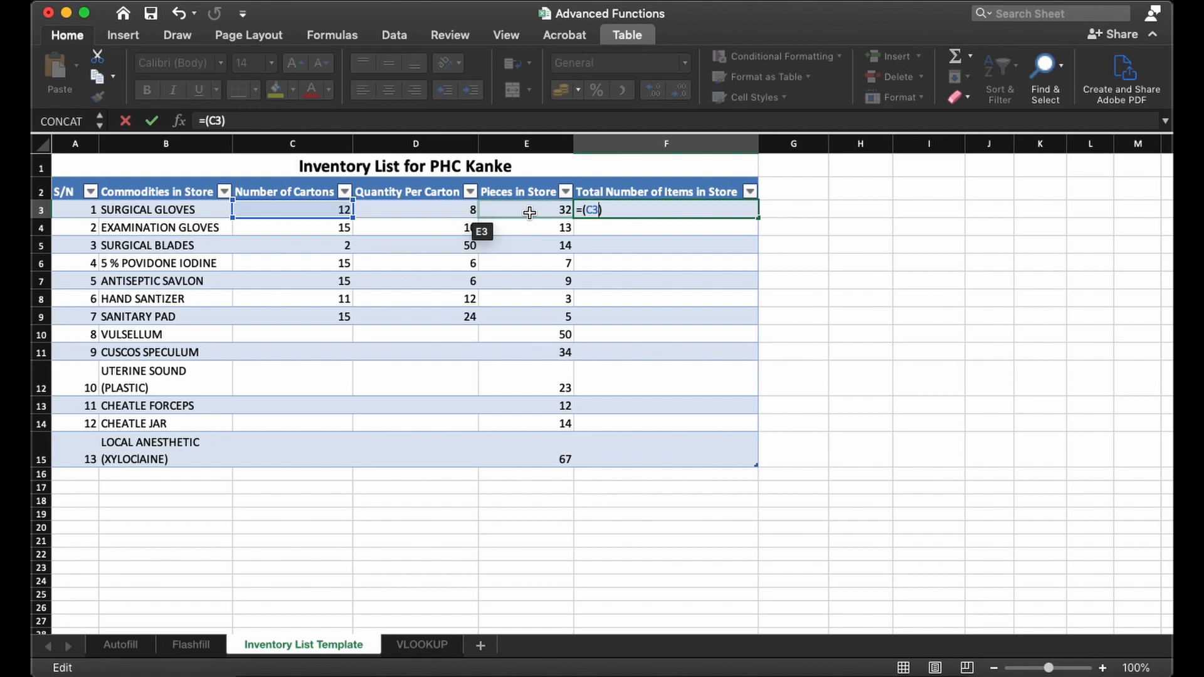
text(*)
text(D3)
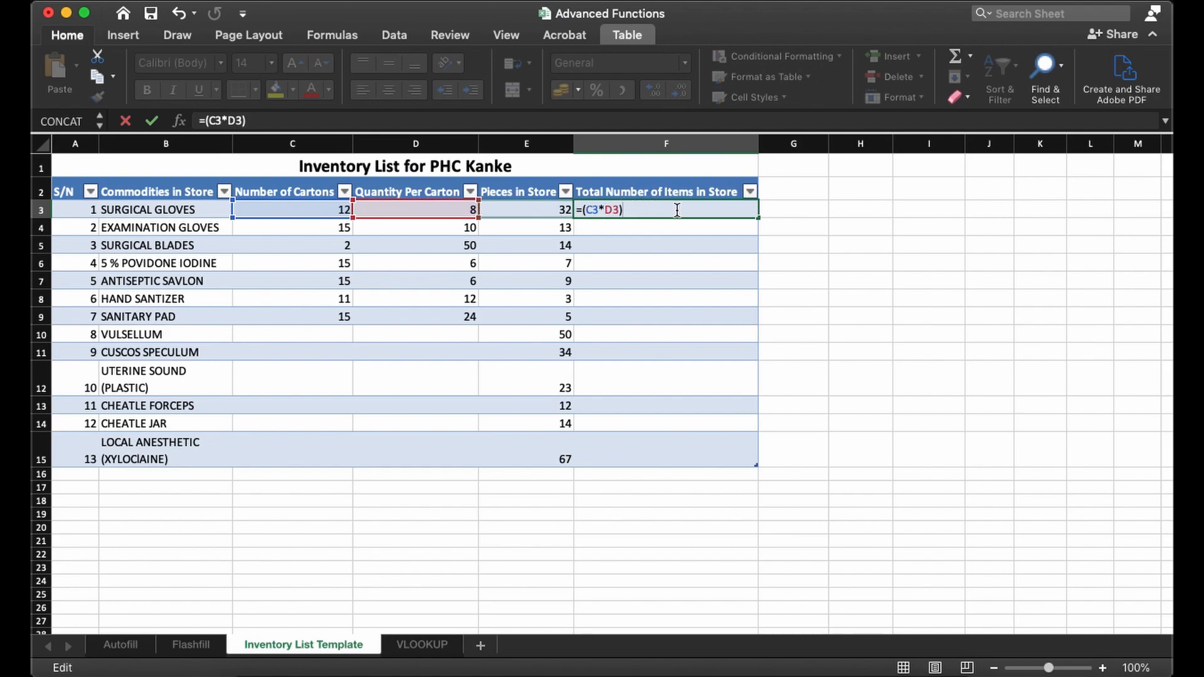
text(+E)
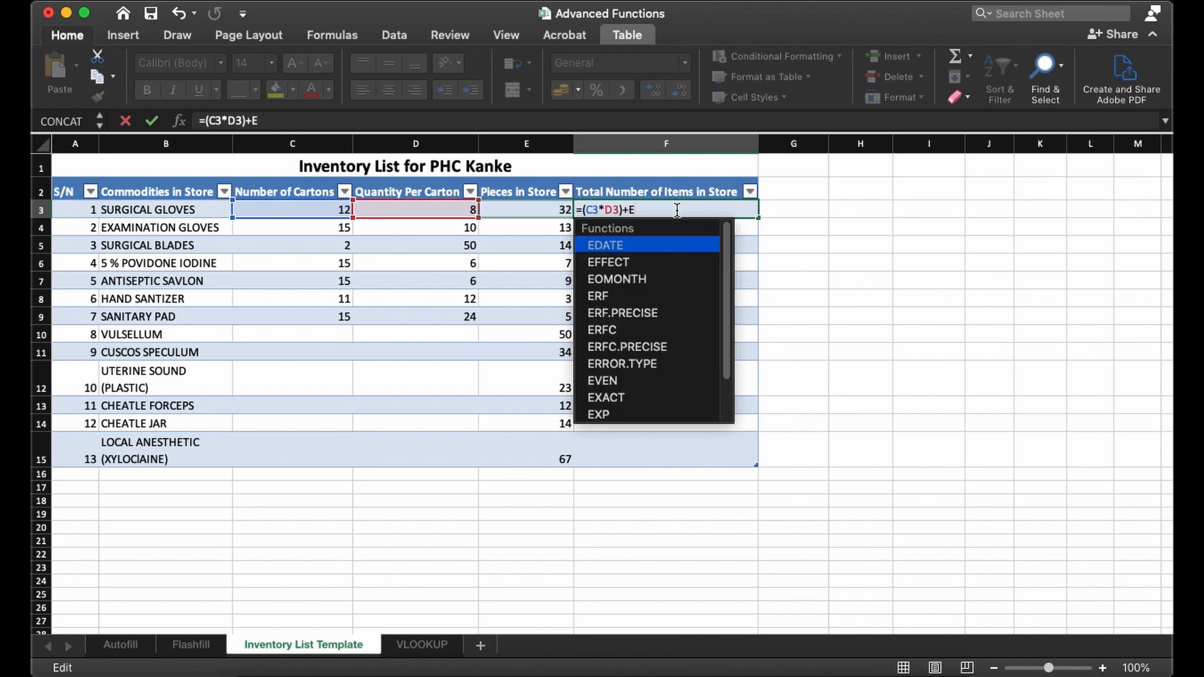
text(3)
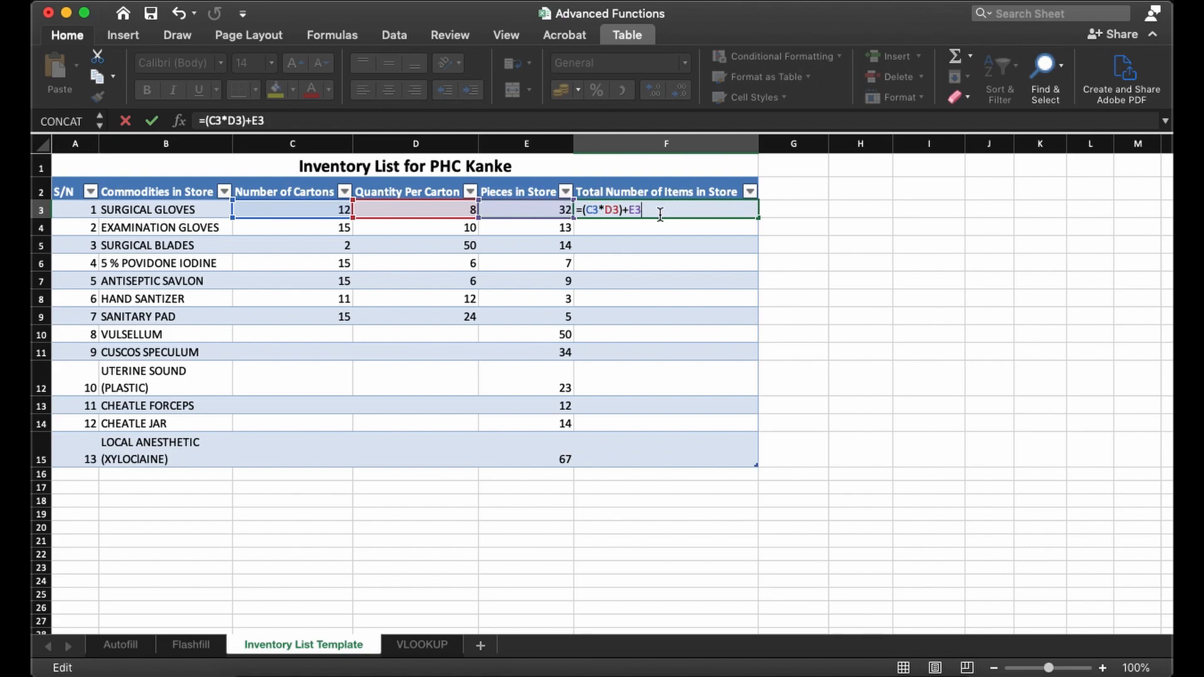
- Check the bracketed product and the added E3 term of the formula in F3, and commit it to the total column
drag(582, 211, 622, 210)
click(590, 210)
click(593, 210)
click(618, 211)
drag(627, 211, 657, 209)
click(650, 211)
drag(642, 210, 572, 212)
click(646, 210)
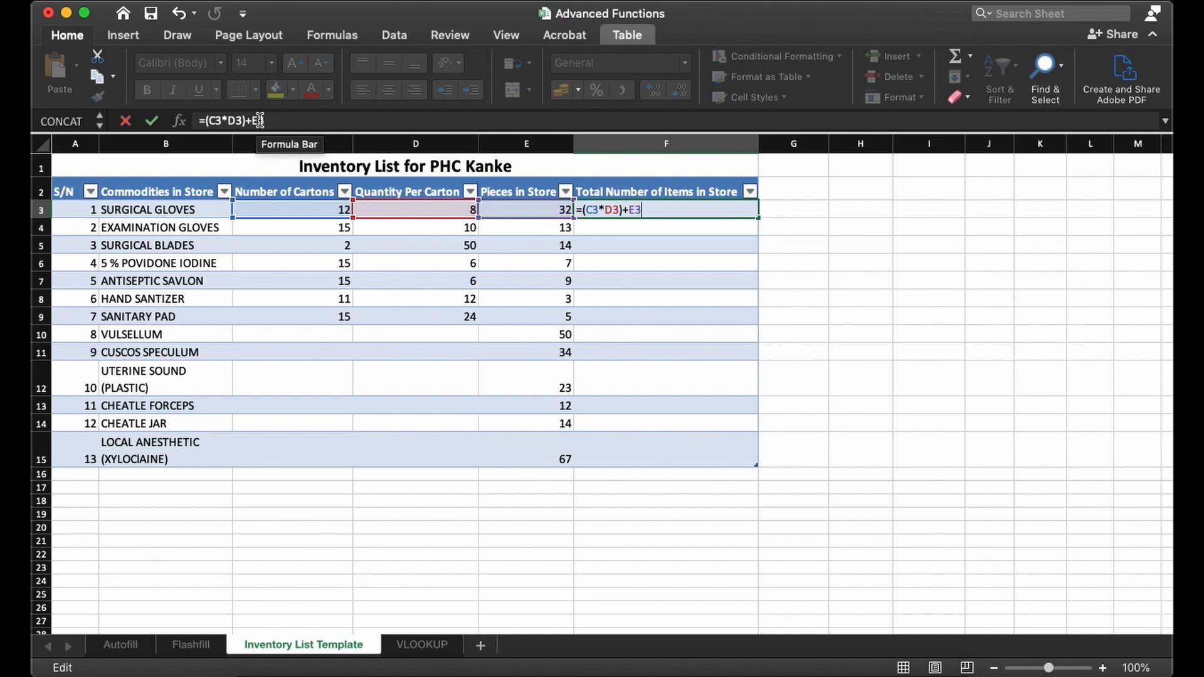
click(647, 211)
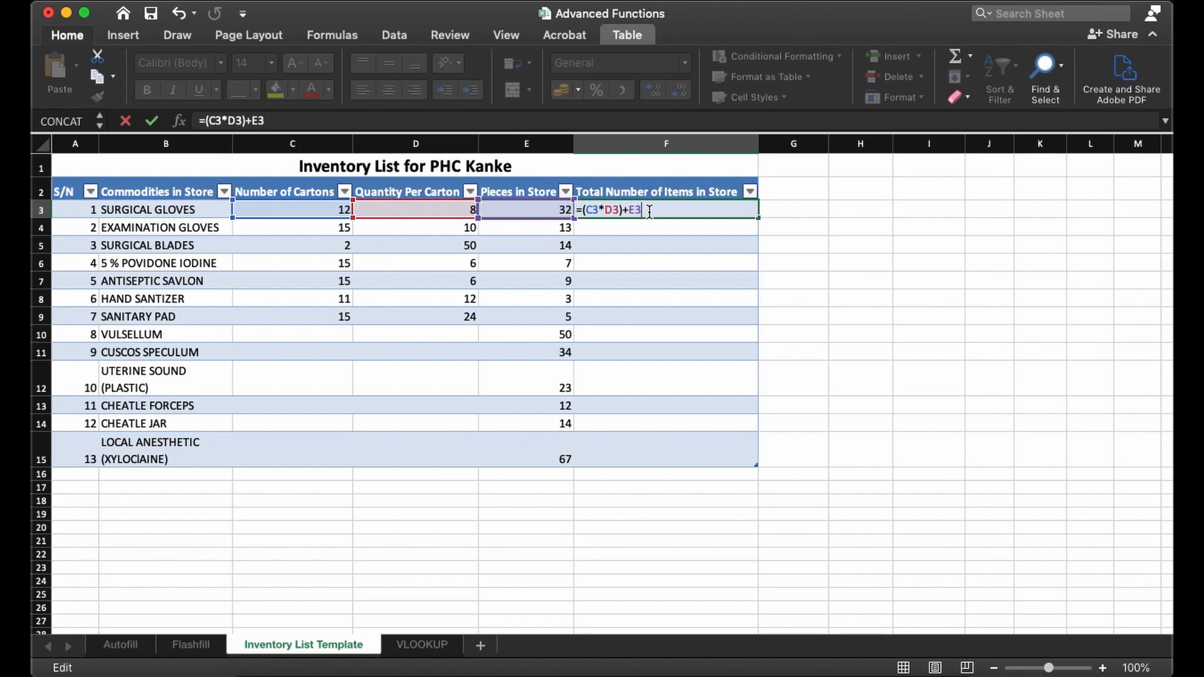
key(Return)
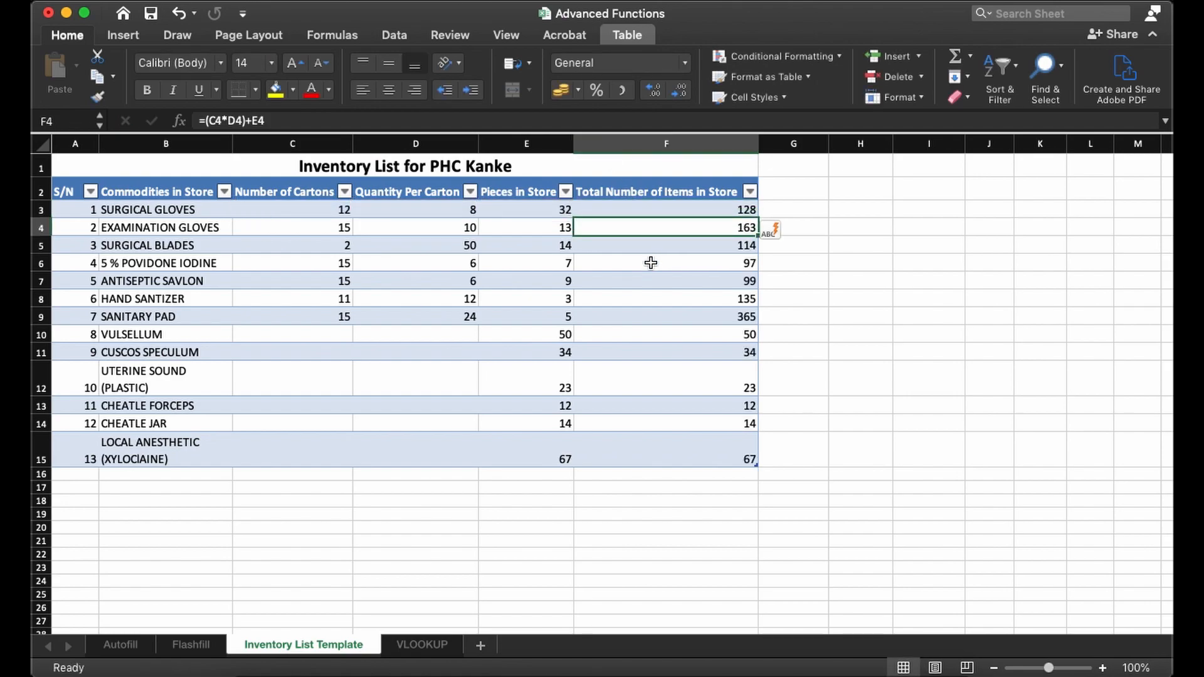
- Compare the formulas in F3, F4, F12 and F15 to see how their cell references follow each row
click(649, 211)
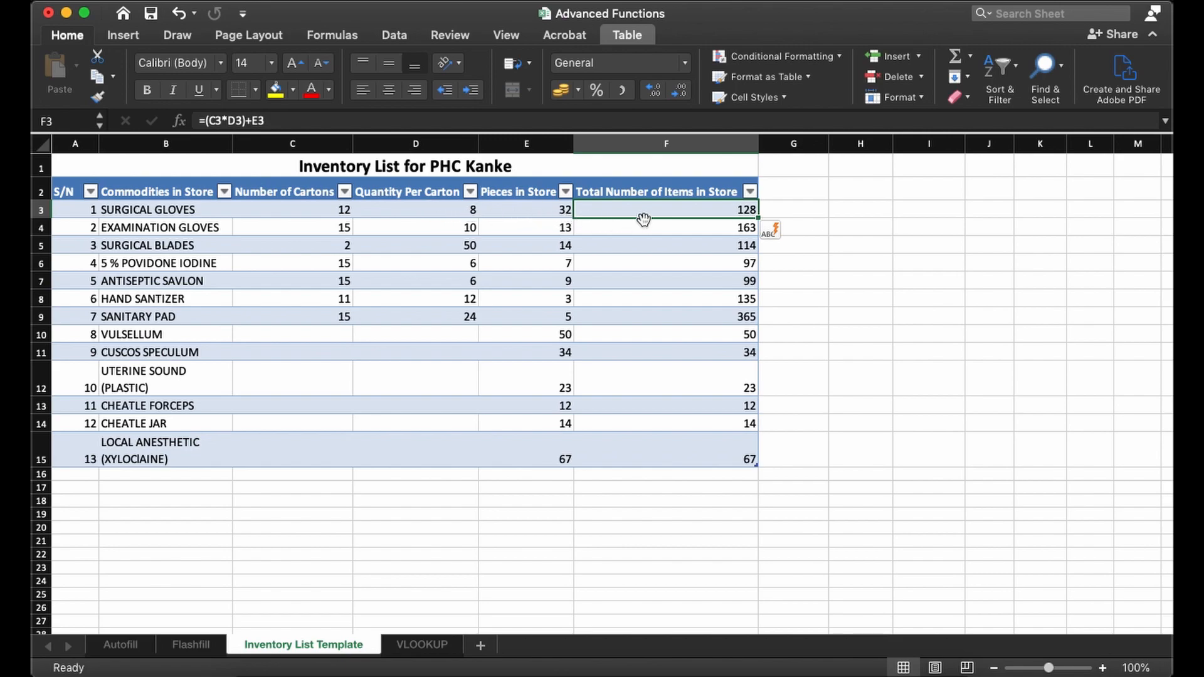
click(697, 227)
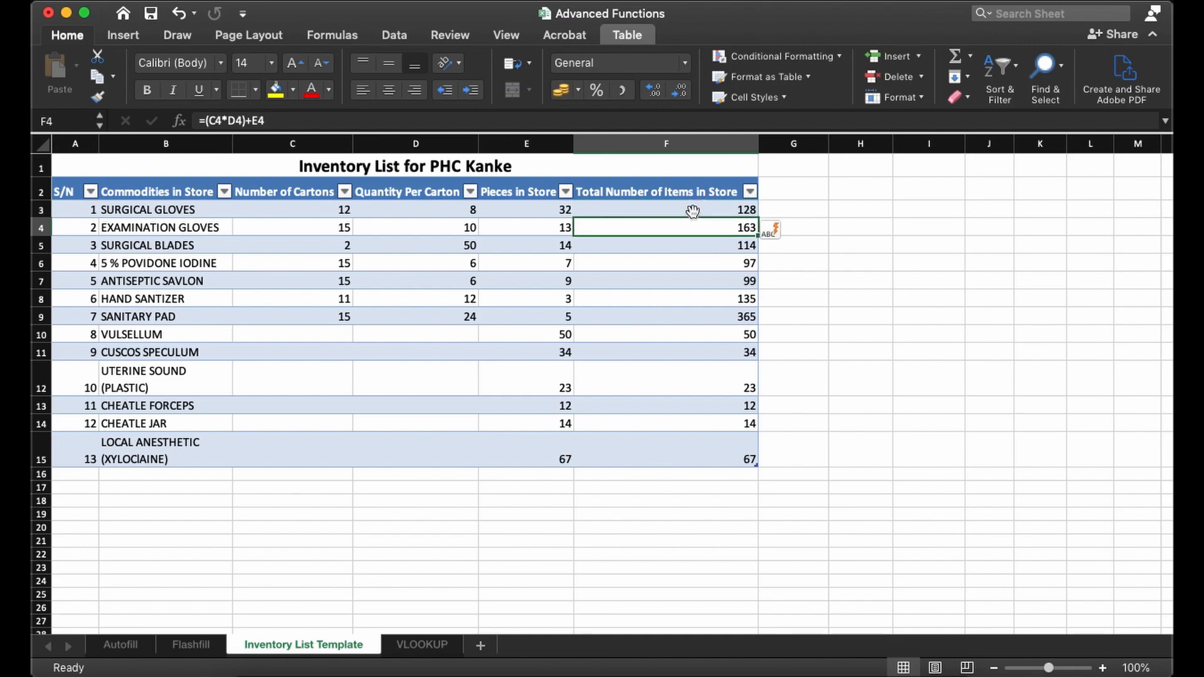
click(693, 213)
click(693, 226)
click(710, 467)
click(709, 459)
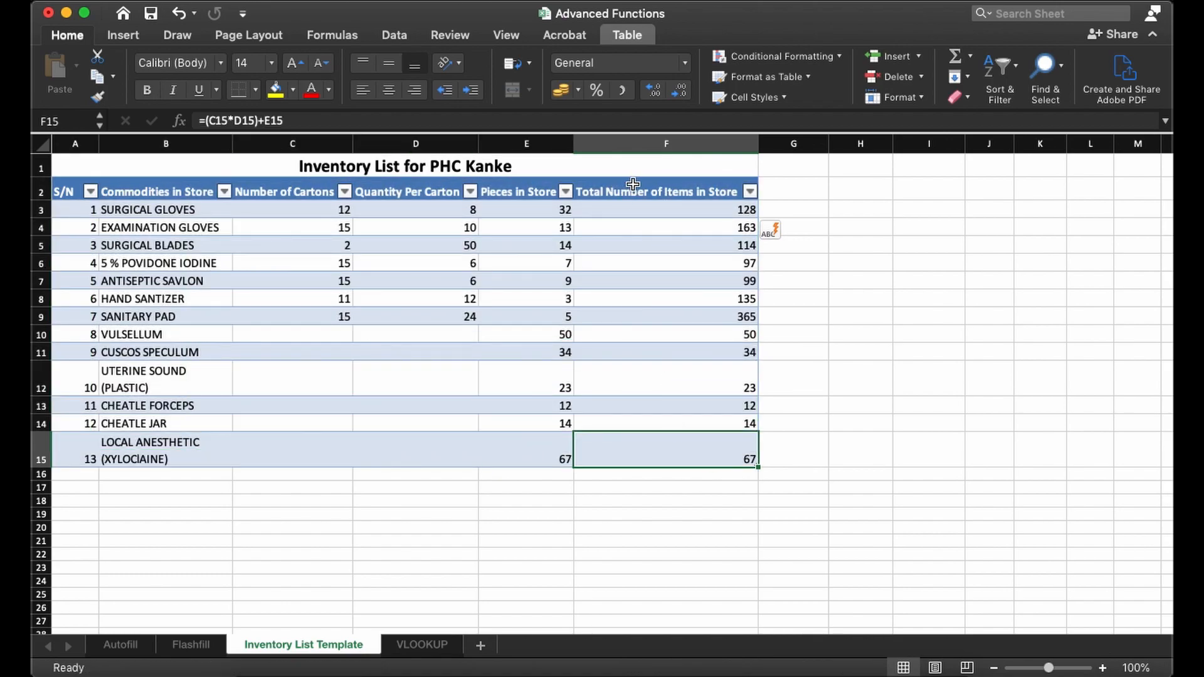
click(654, 446)
click(654, 446)
click(652, 215)
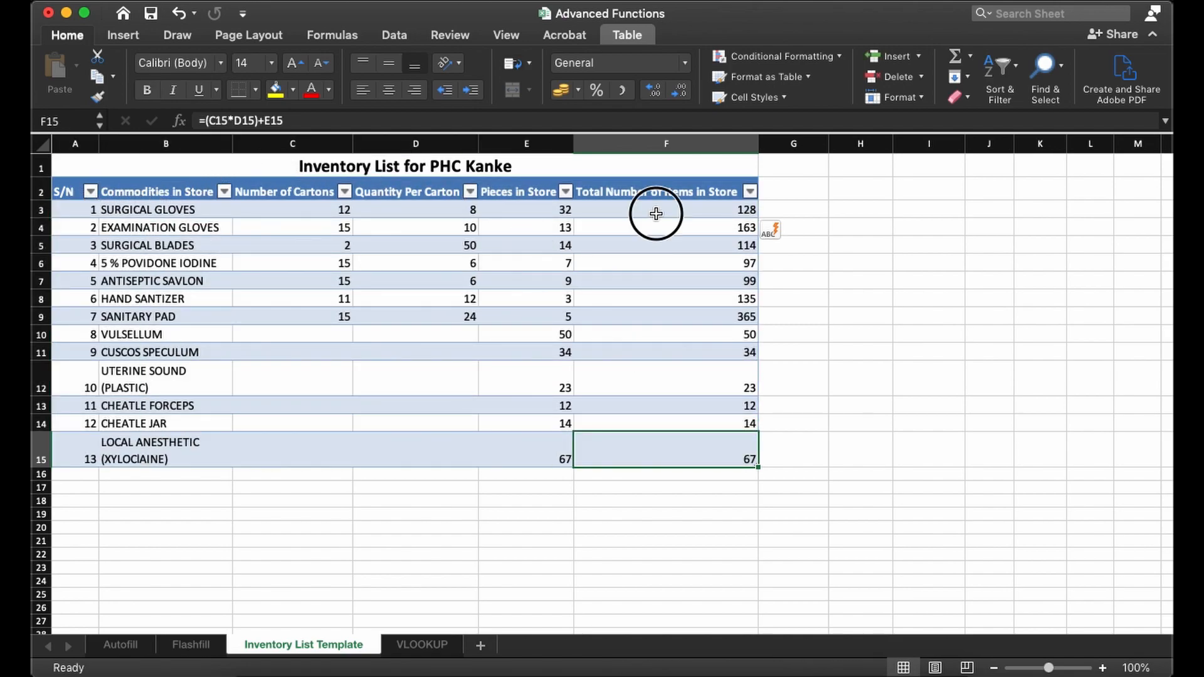
drag(720, 212, 729, 450)
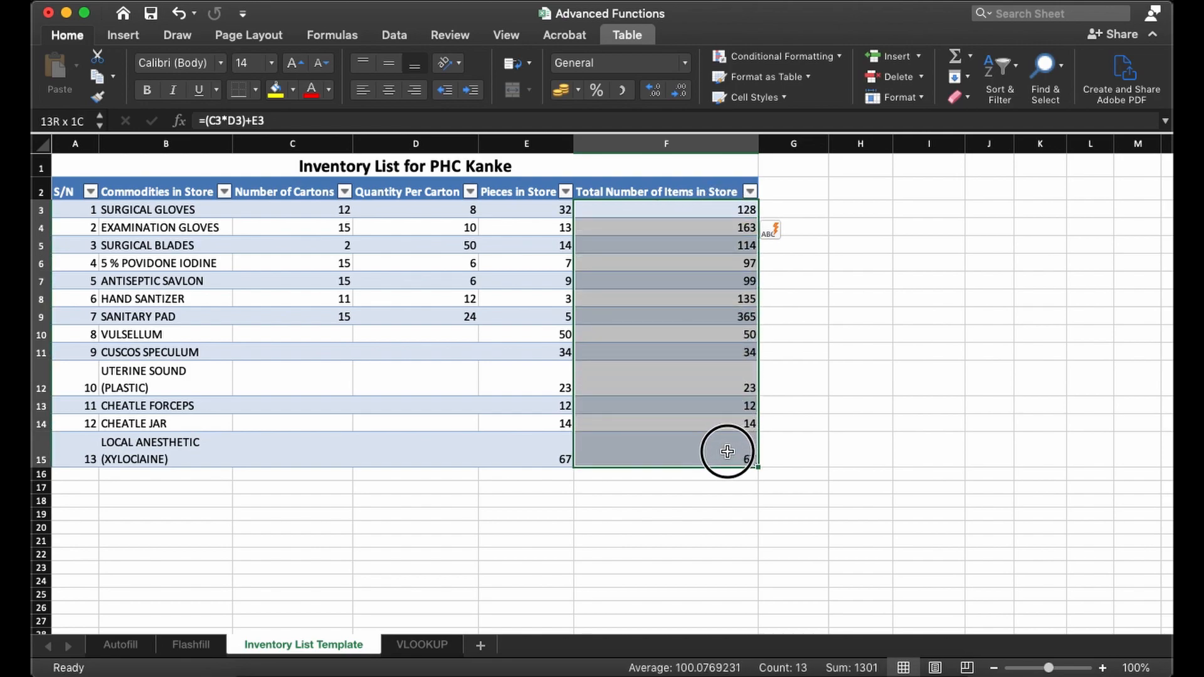
click(705, 385)
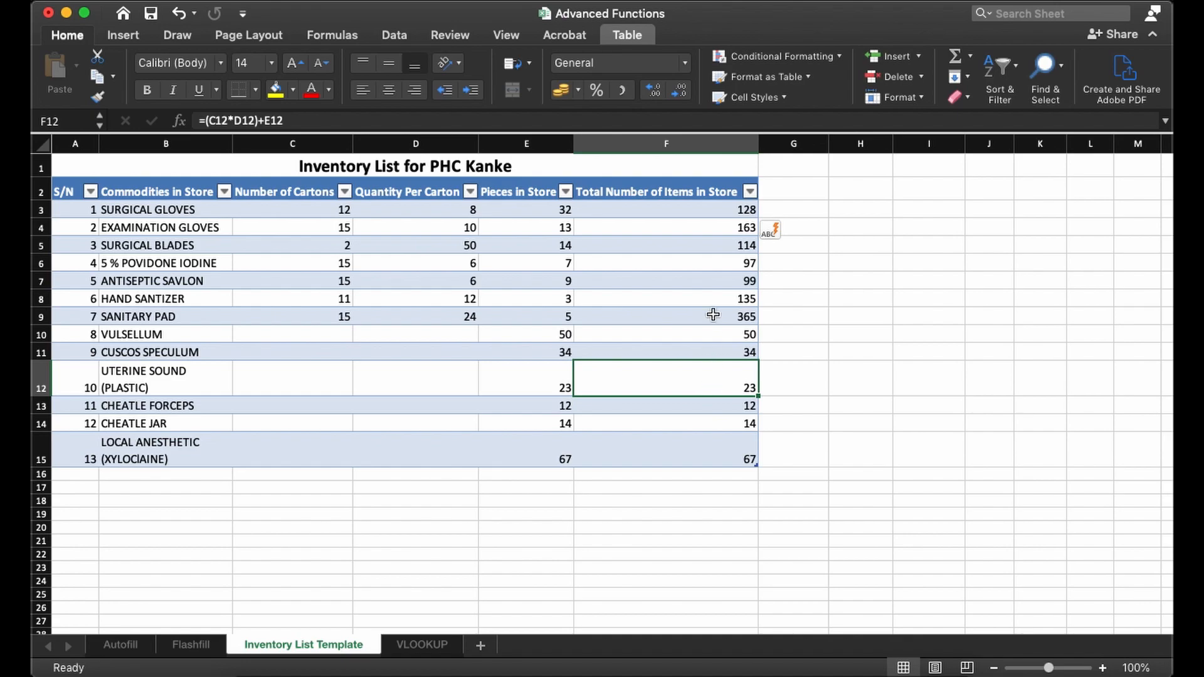
- Clear the calculated totals from F4:F15, keeping only the formula in F3, and select F3
double_click(702, 226)
key(Return)
key(Return)
click(702, 227)
click(715, 211)
drag(695, 227, 720, 454)
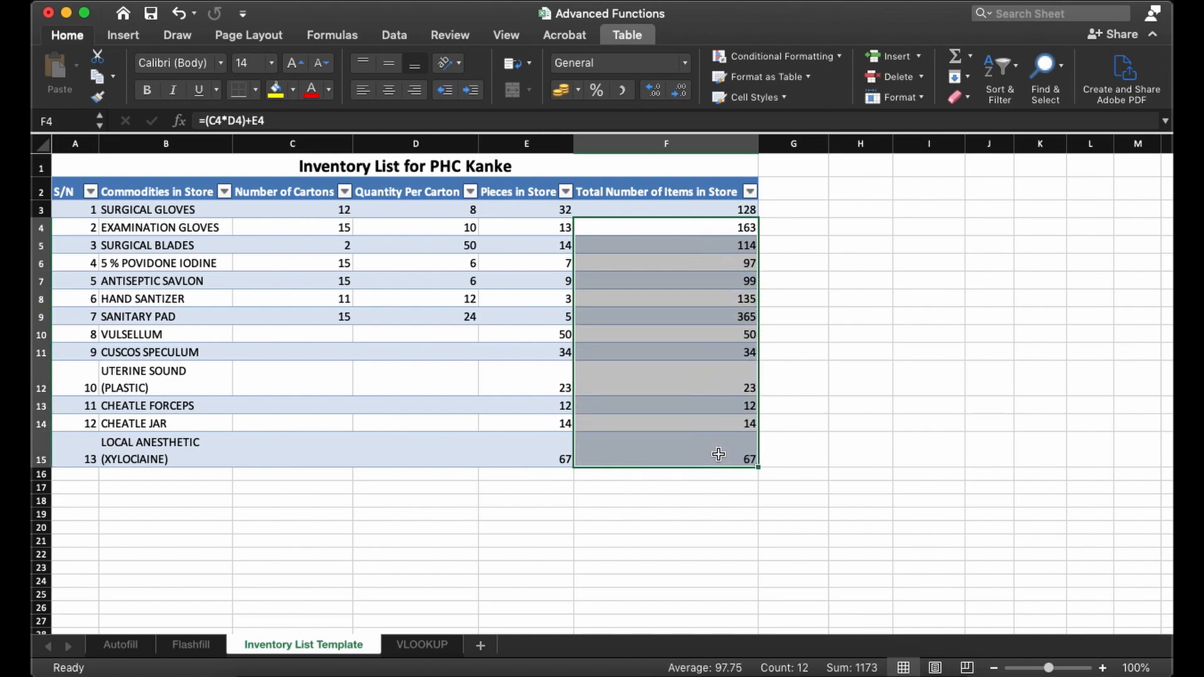
key(Delete)
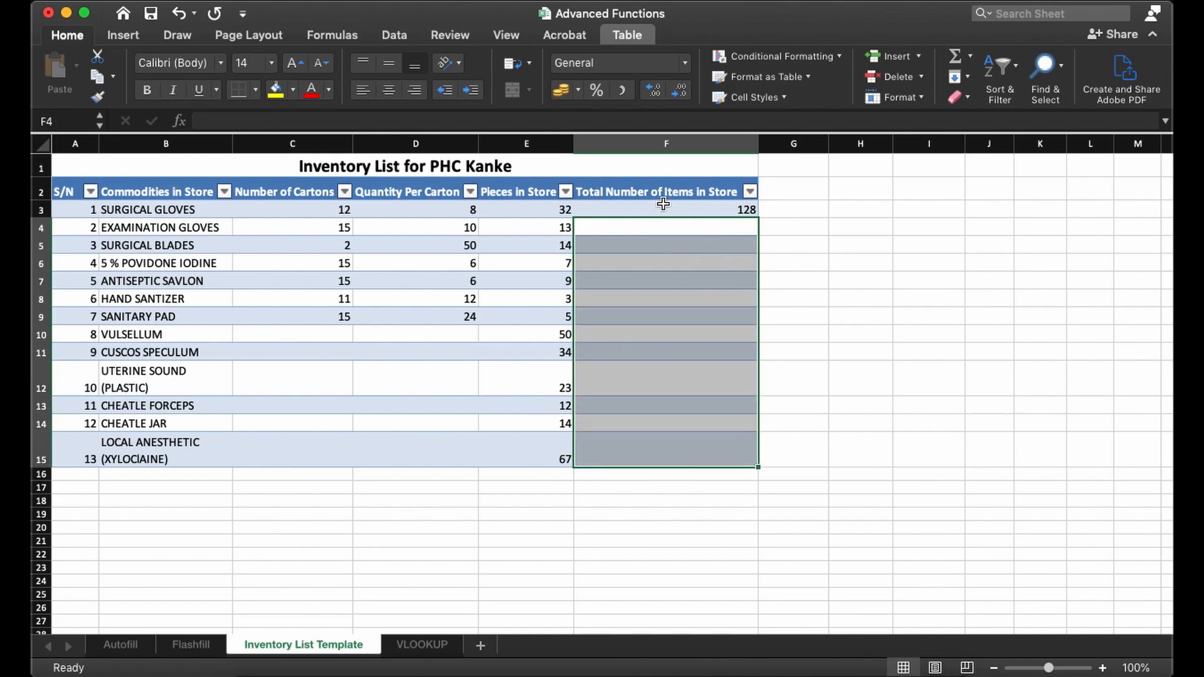
click(664, 205)
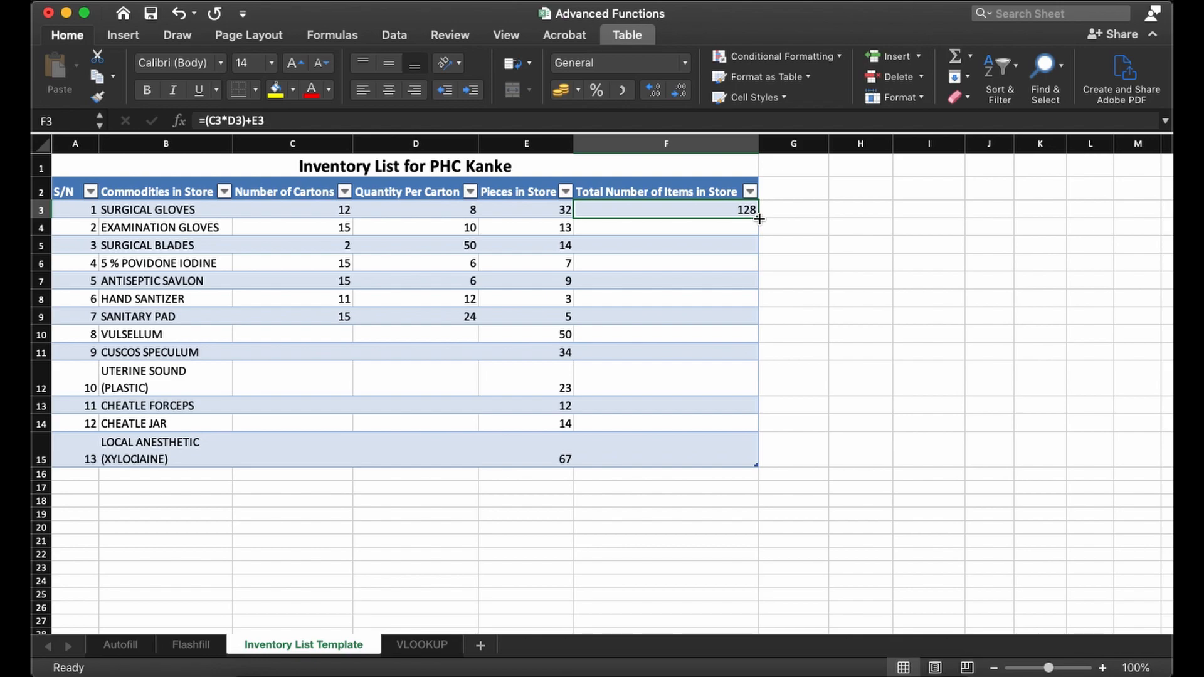
- Fill the total formula in F3 down the column through F15
drag(759, 219, 760, 464)
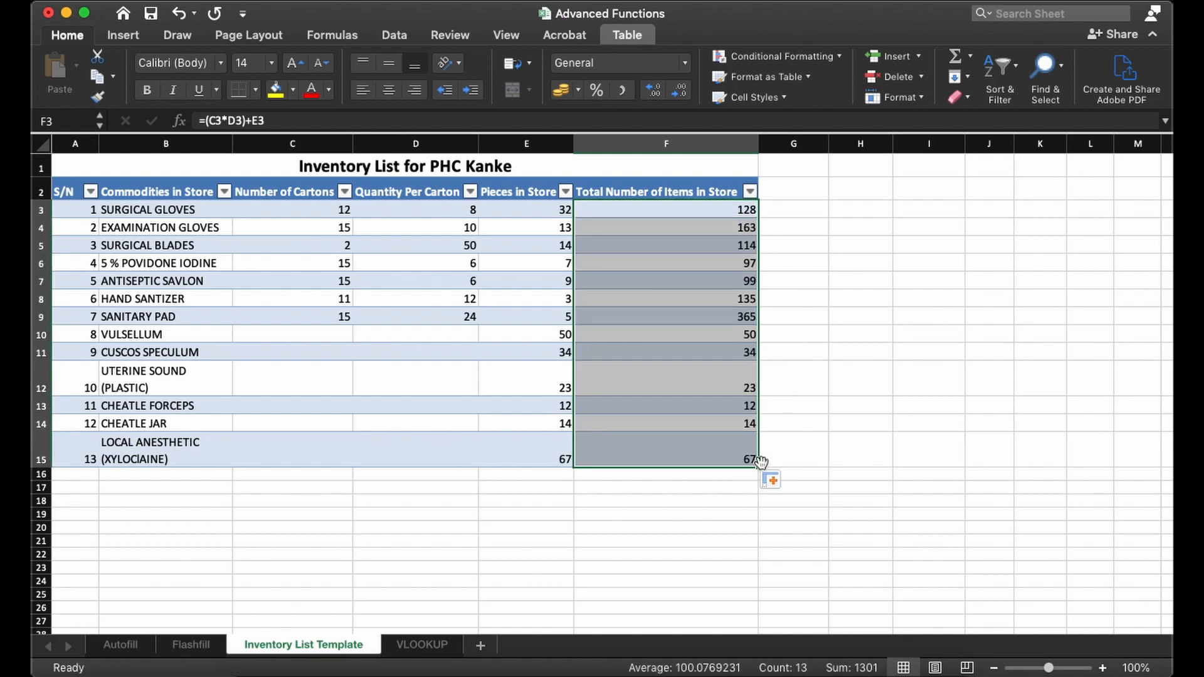
- Check the copied formulas in the total column from F4 down to F15 for their row references
click(699, 226)
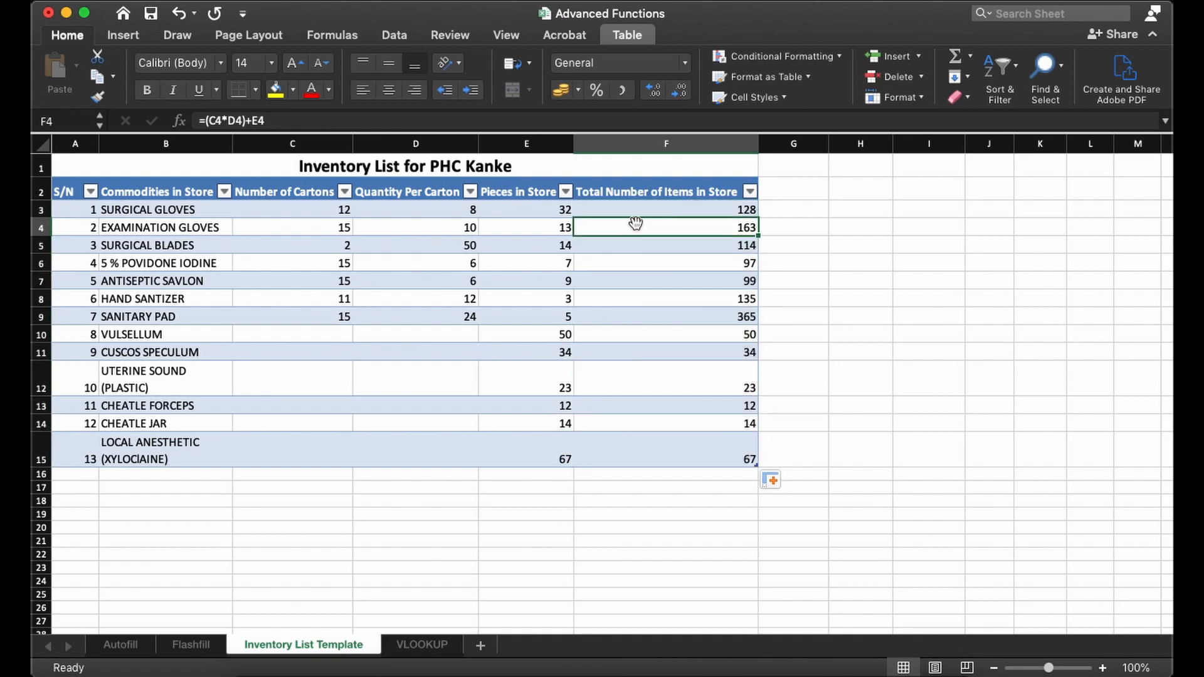
click(681, 247)
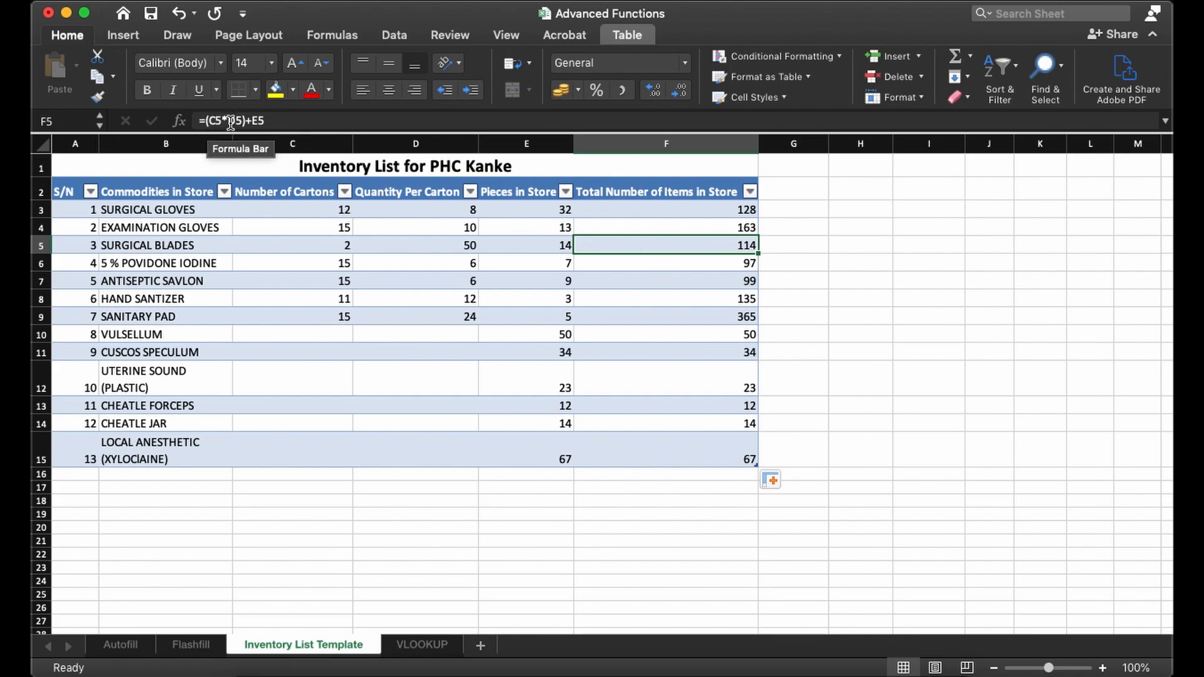
click(655, 299)
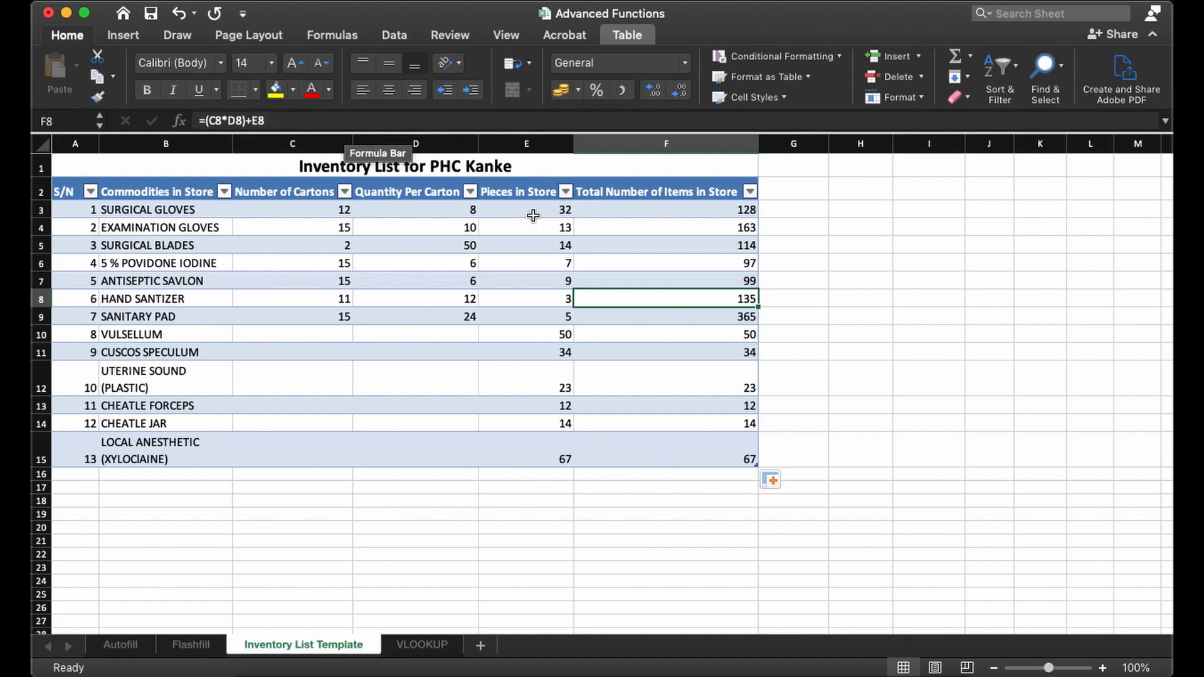
click(696, 355)
click(690, 381)
click(689, 402)
click(682, 423)
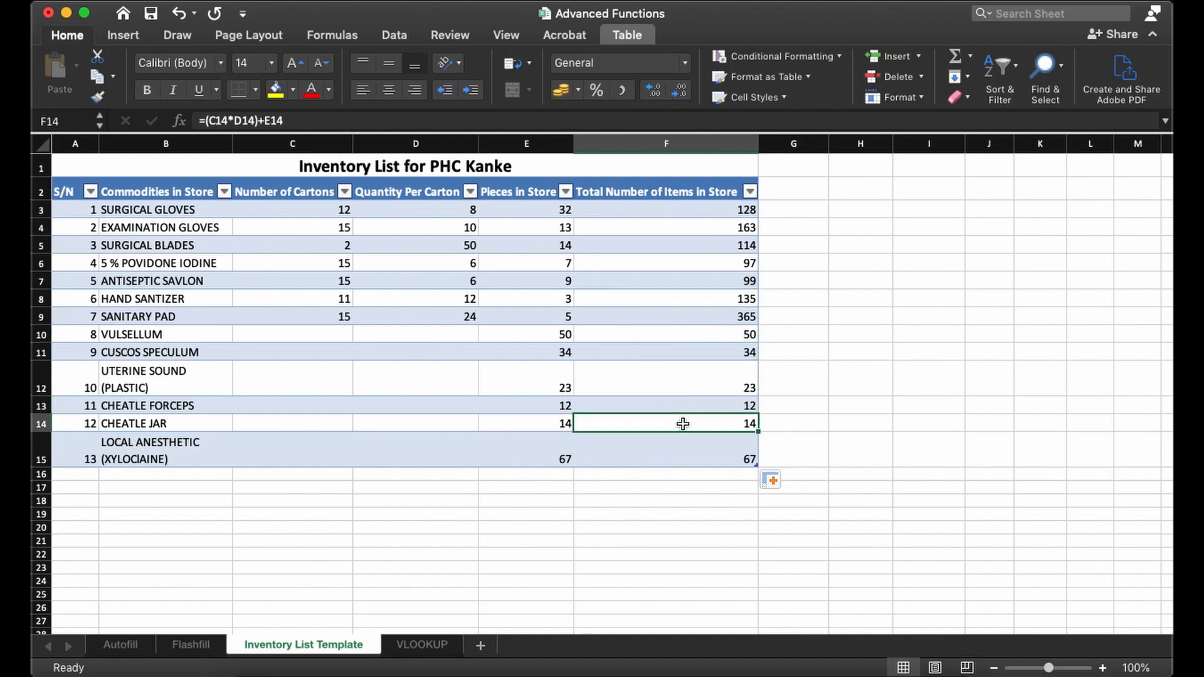
click(671, 451)
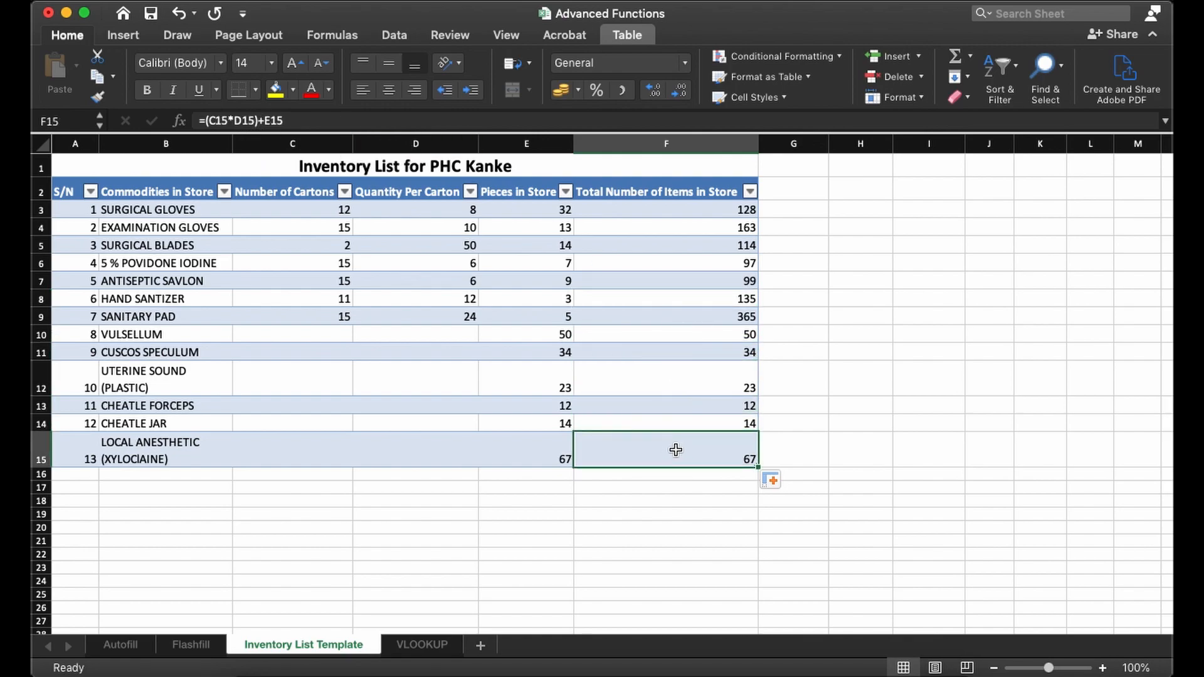
key(Return)
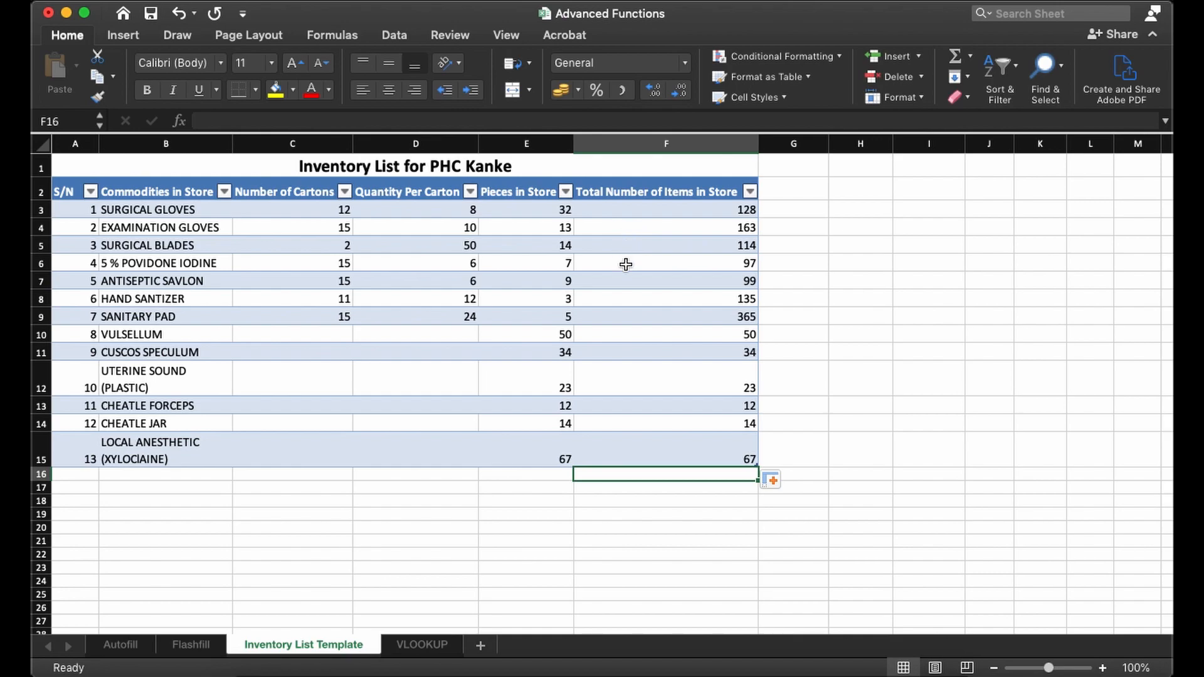
- Enter the label Average in E17, highlight the totals F3:F15 and commodities B3:B15 for reference, and select F17
click(530, 488)
text(Average)
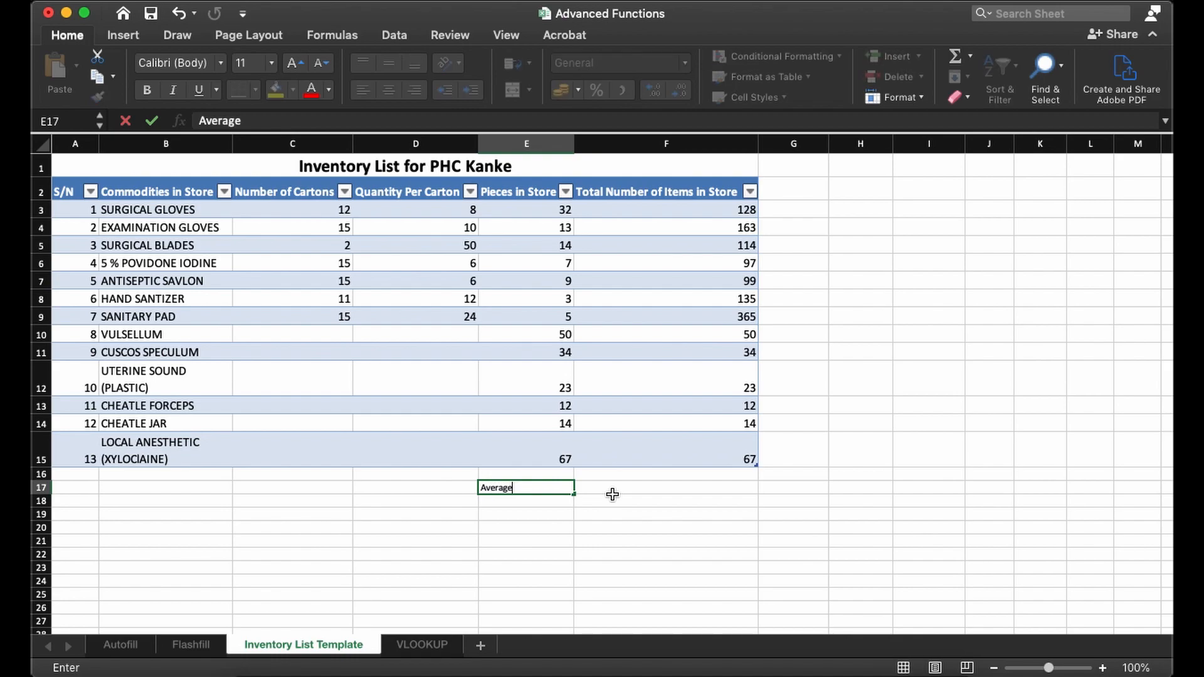
key(Tab)
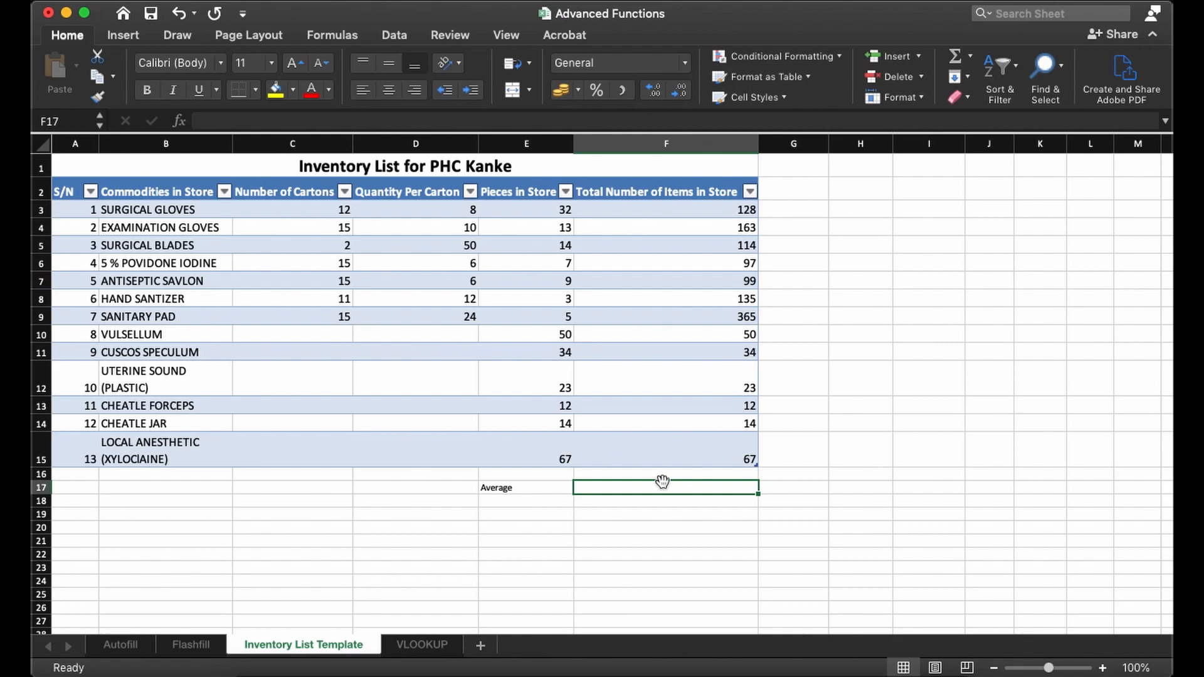
drag(156, 209, 157, 459)
drag(715, 213, 707, 459)
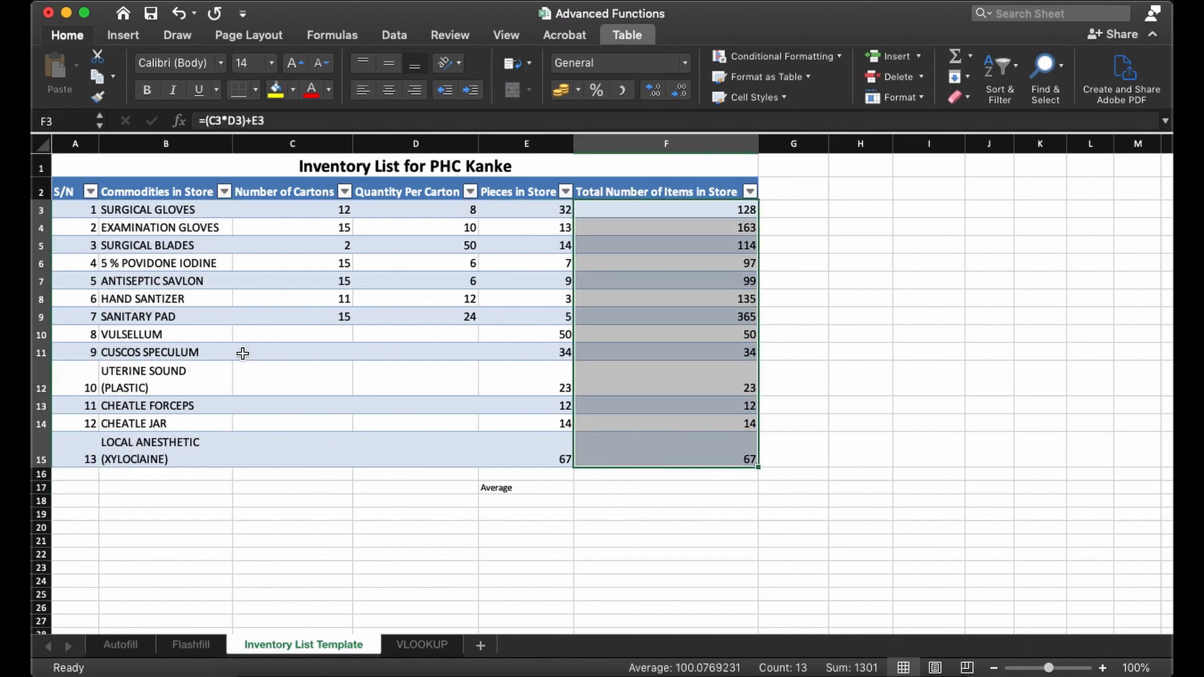
drag(161, 212, 164, 461)
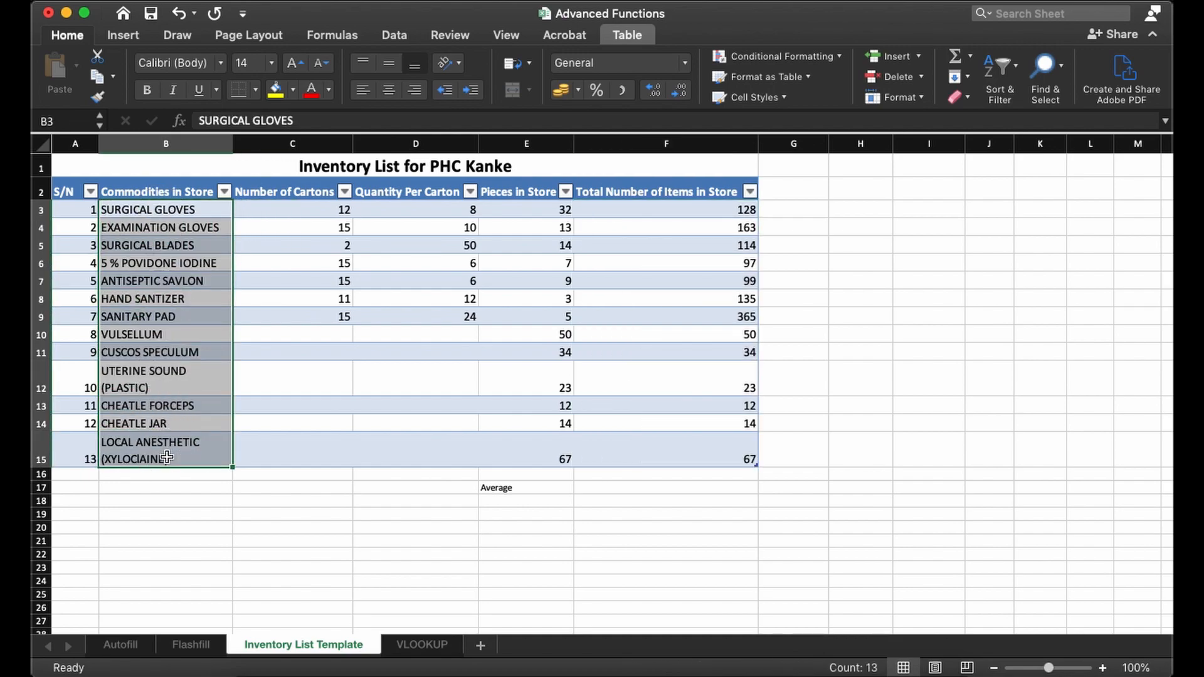
click(624, 488)
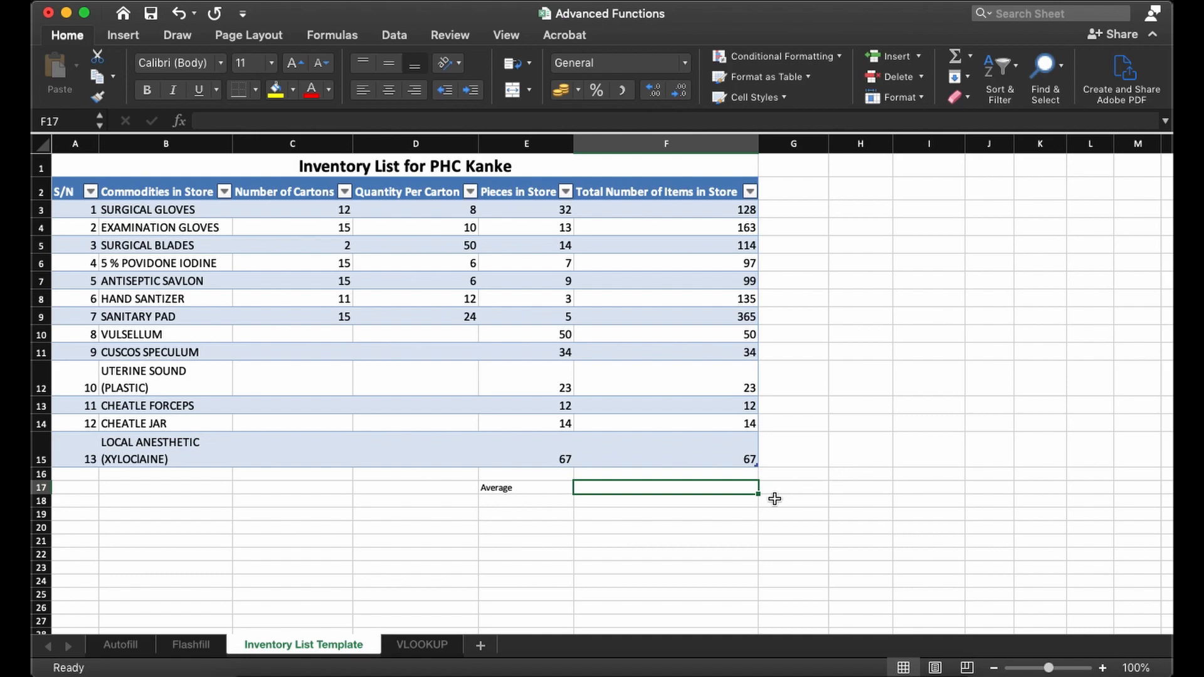
- Write the formula =SUM(F3:F15) in F17 beside the Average label
double_click(690, 490)
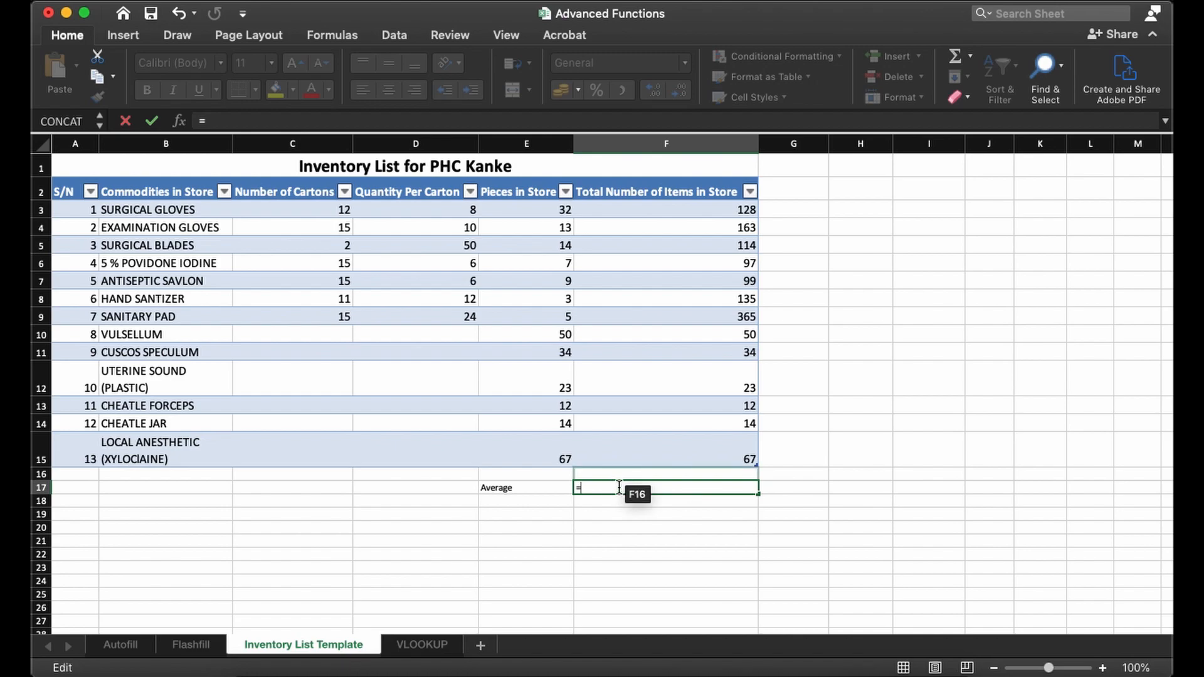
text(S)
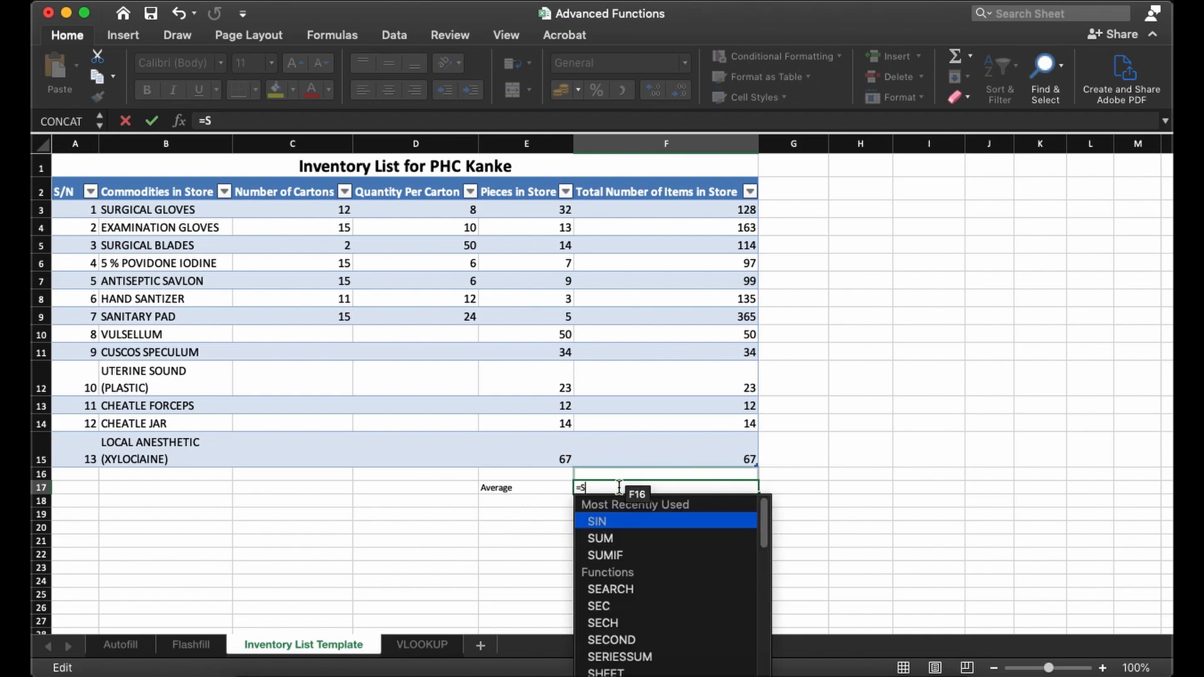
text(UM()
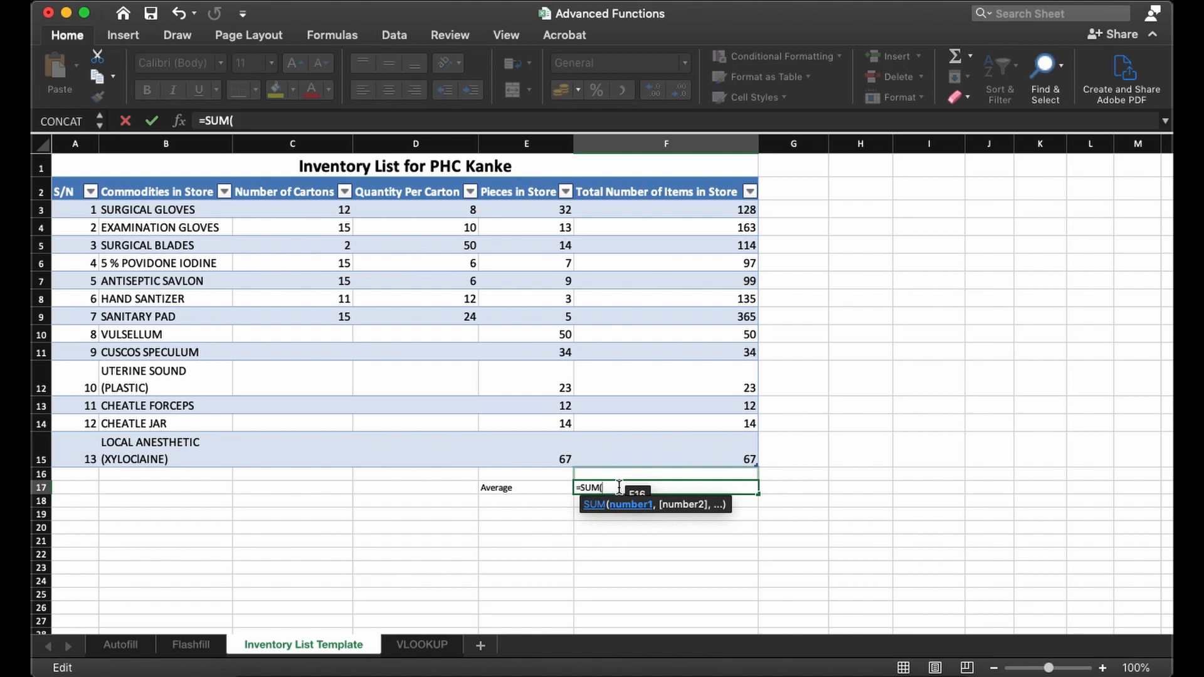
text(F)
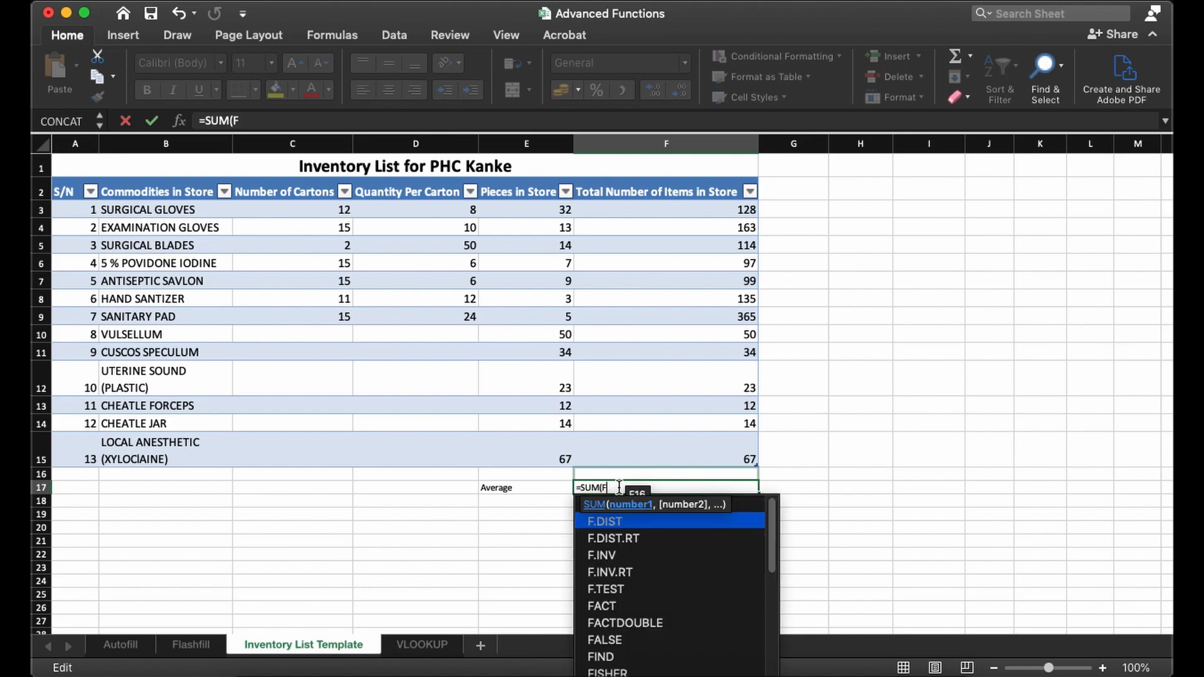
scroll(836, 475, up, 10)
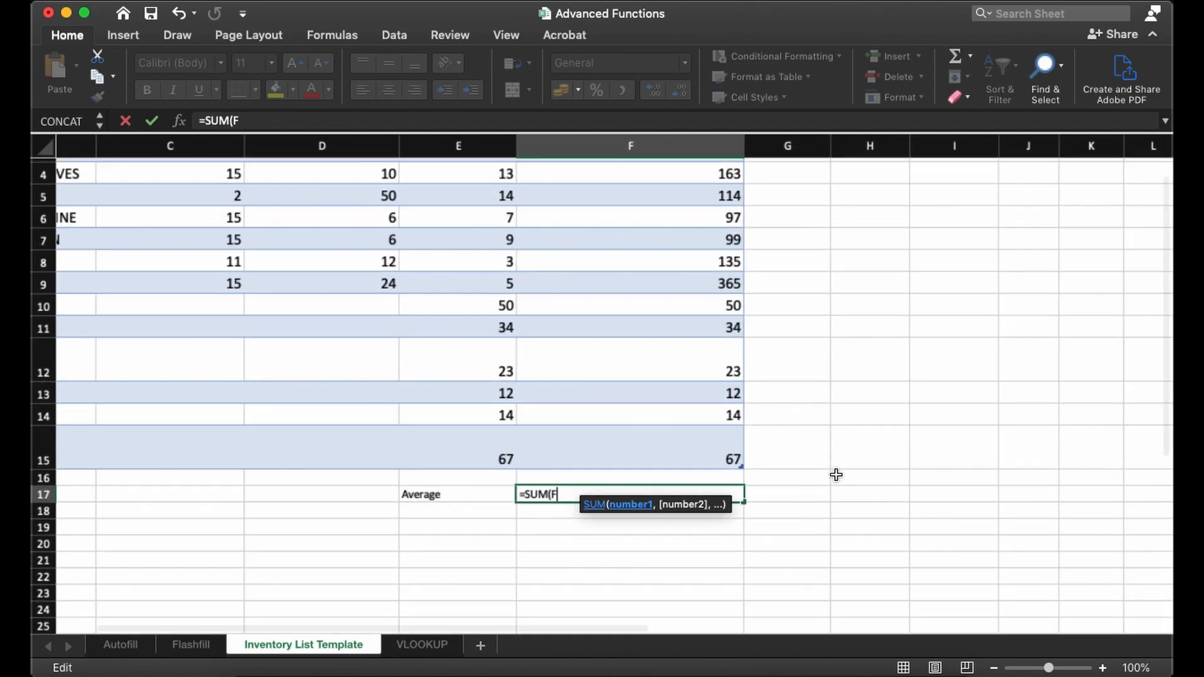
scroll(836, 475, down, 3)
scroll(835, 475, left, 4)
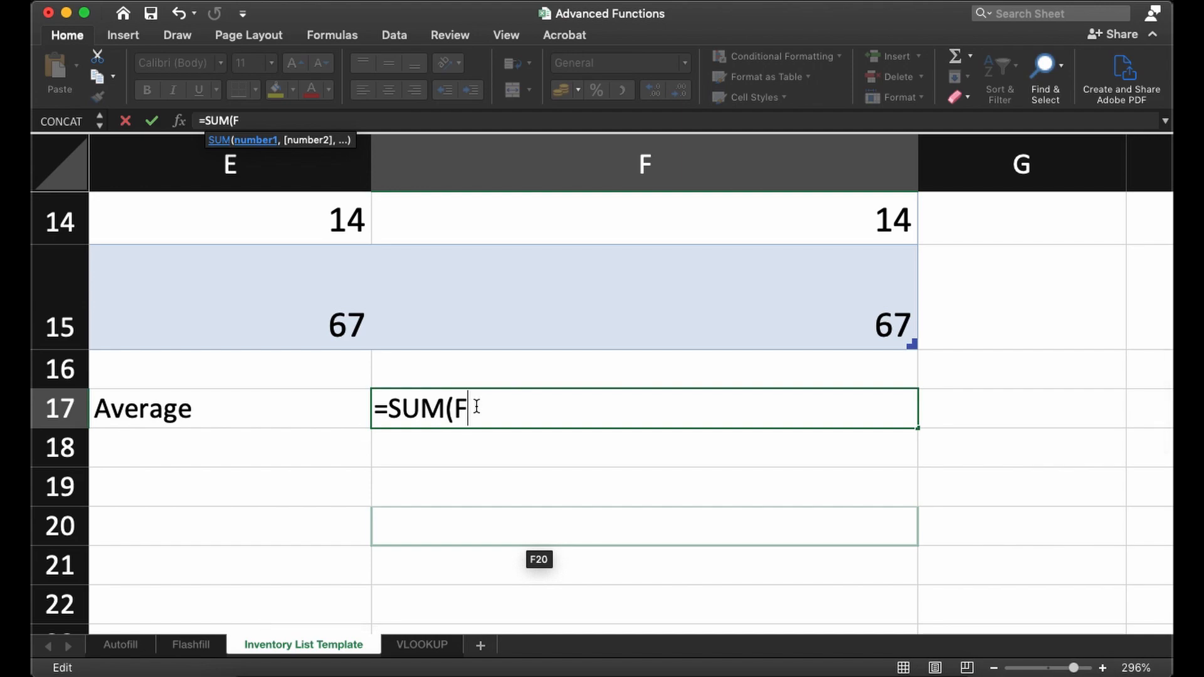
text(3)
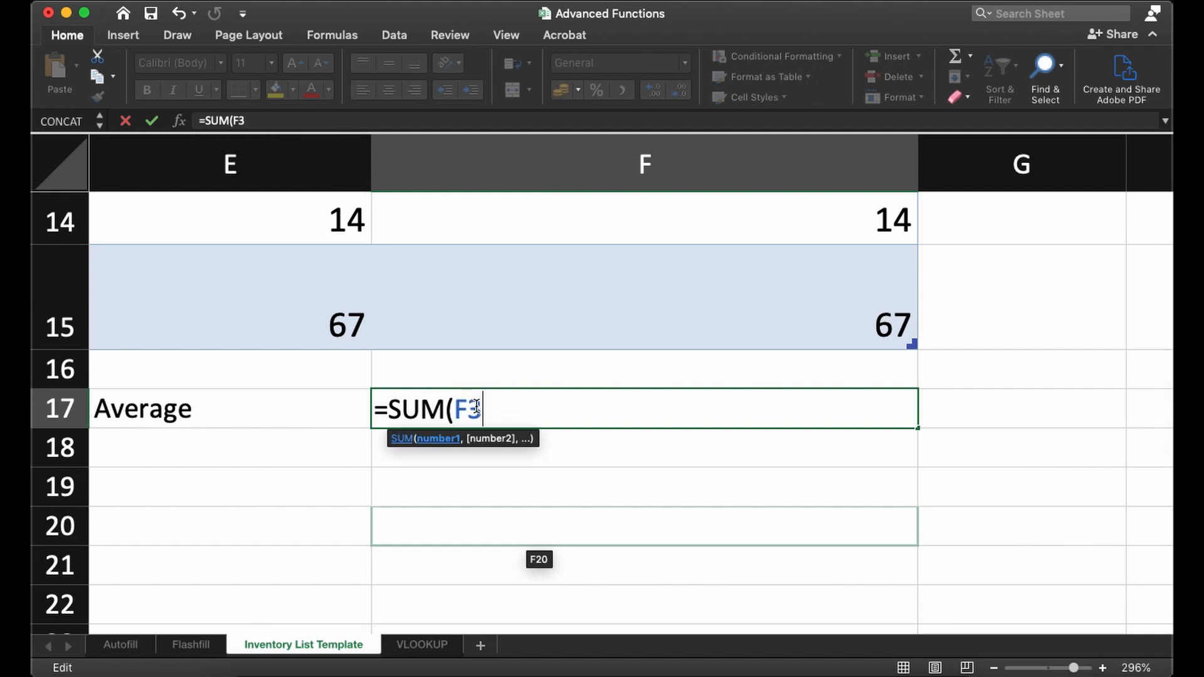
text(:)
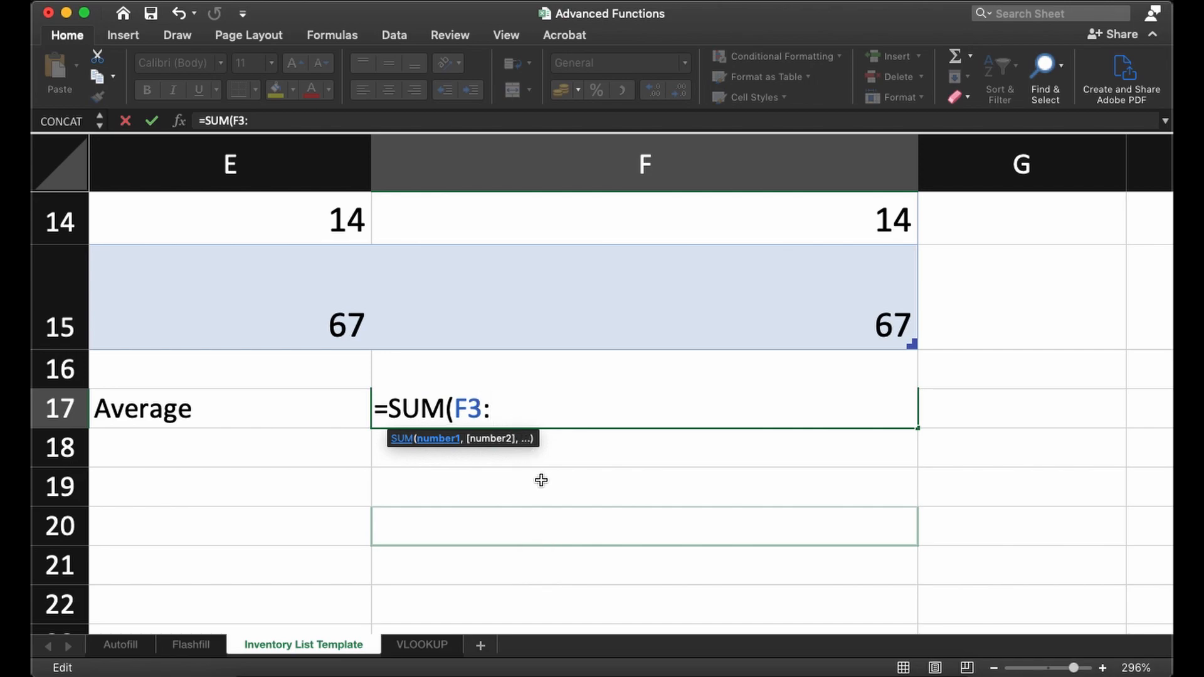
text(F15)
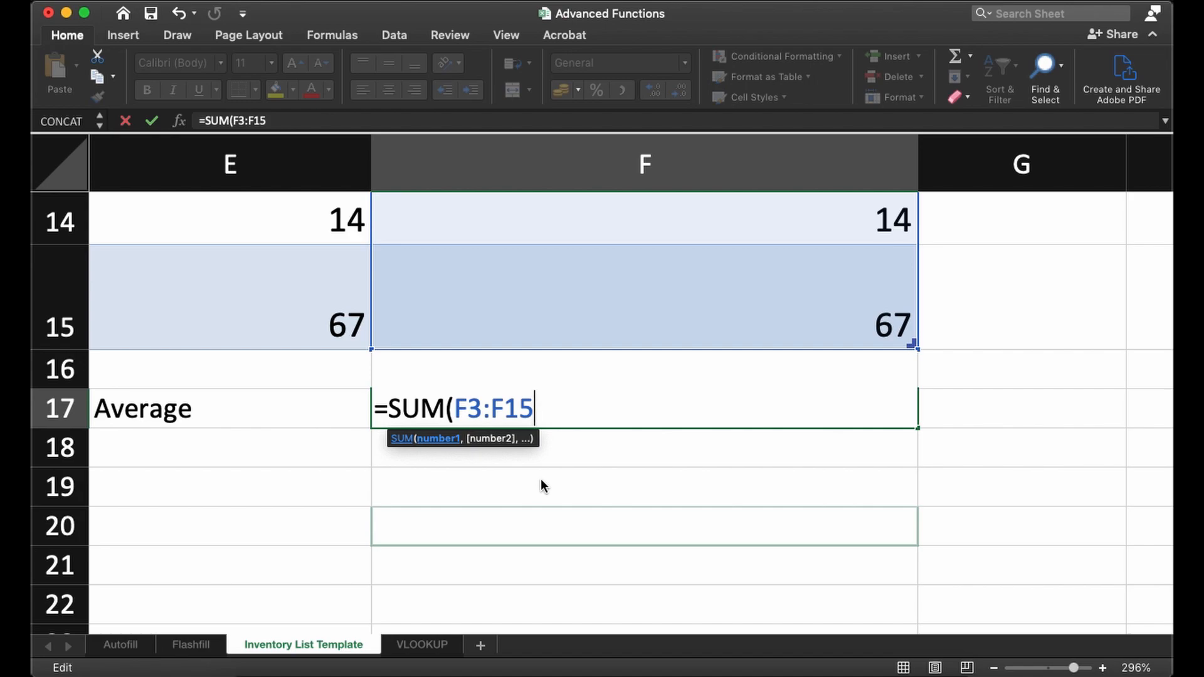
text())
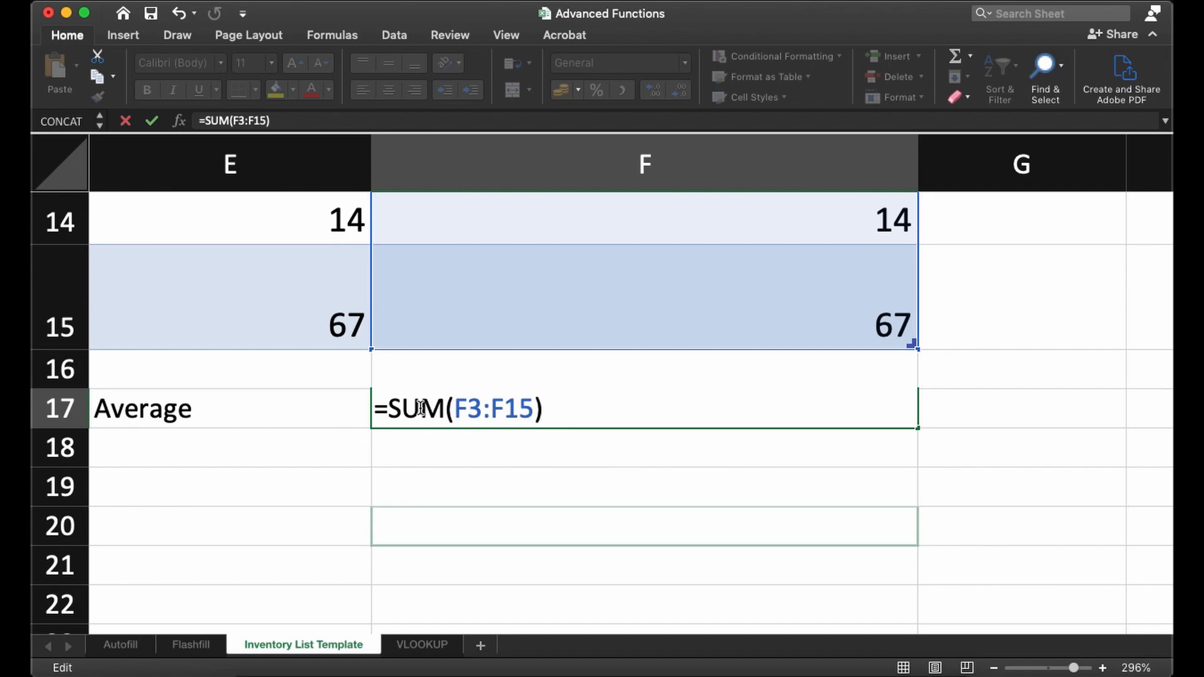
- Check the equals sign, SUM function, brackets and range F3:F15 in the formula, and commit it to F17
drag(375, 408, 558, 407)
click(558, 406)
drag(377, 409, 390, 408)
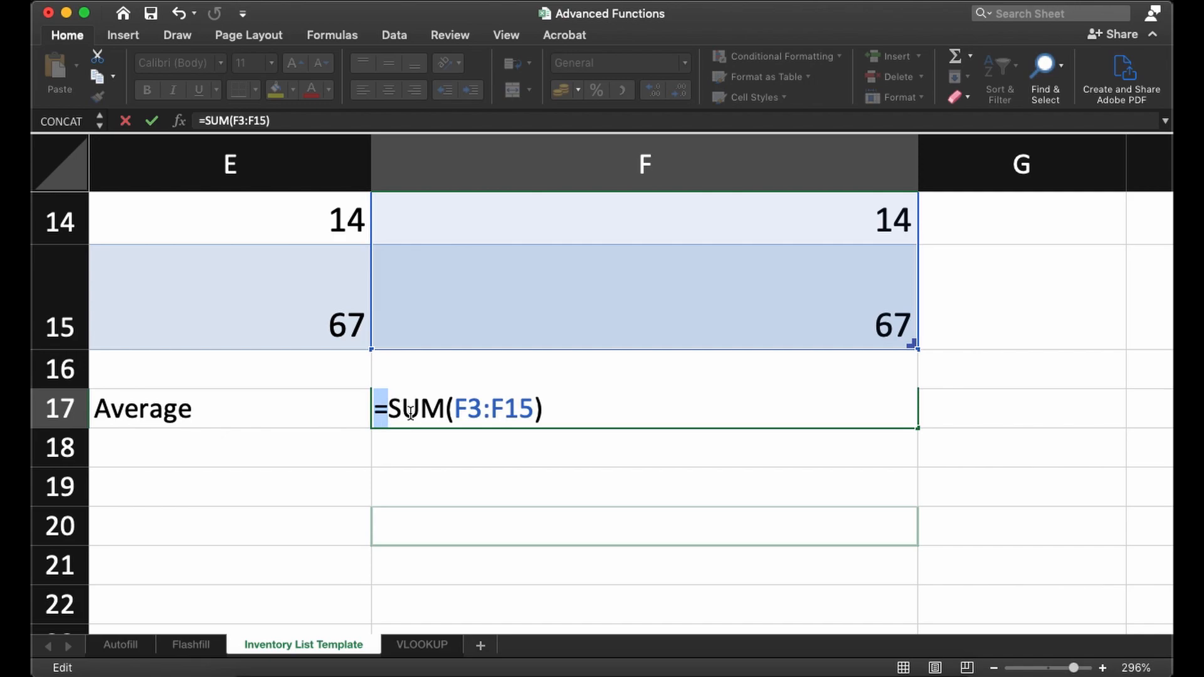
click(411, 411)
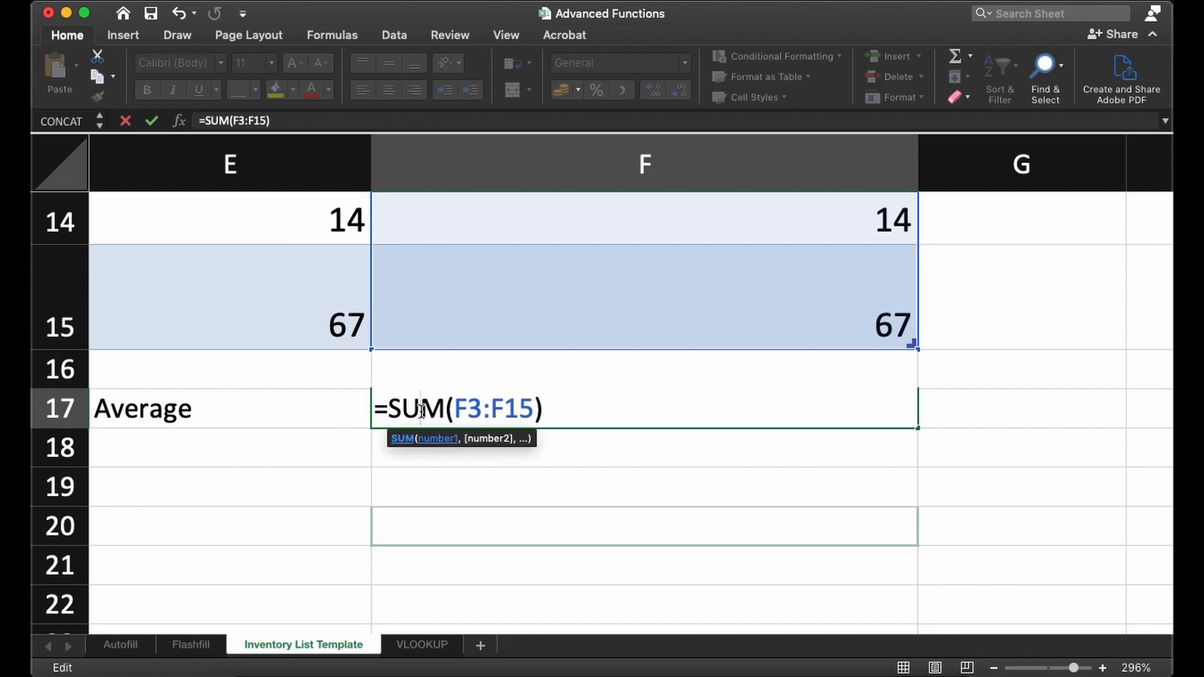
drag(390, 409, 444, 406)
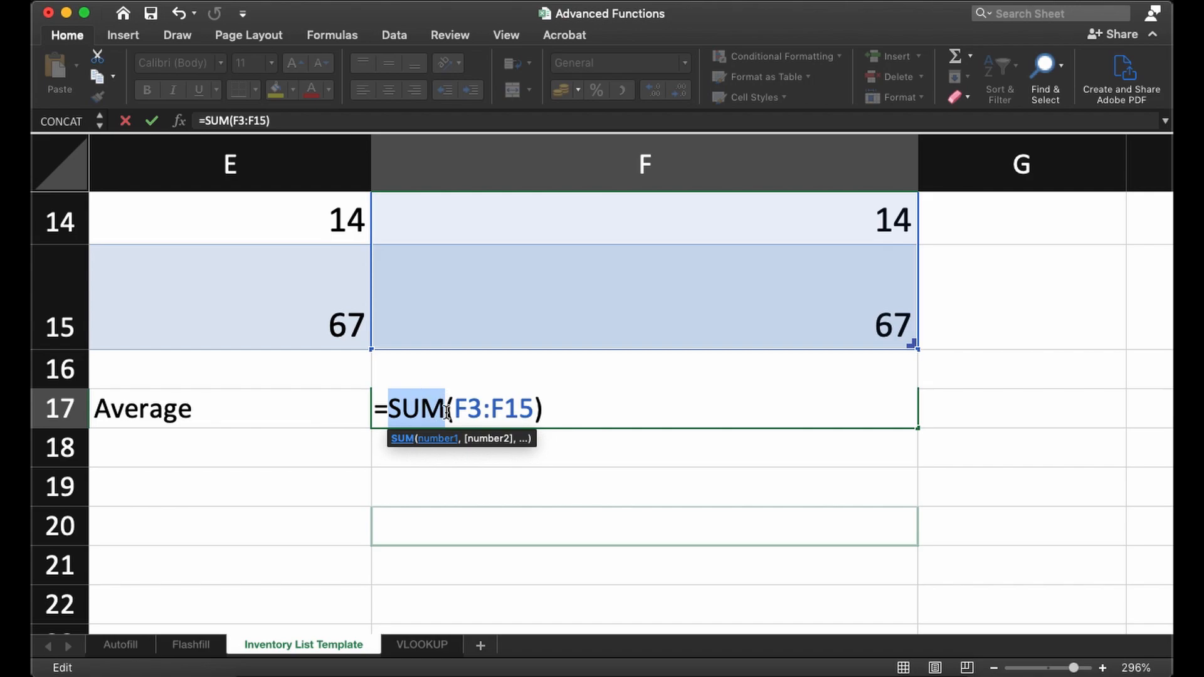
click(449, 408)
drag(449, 408, 458, 408)
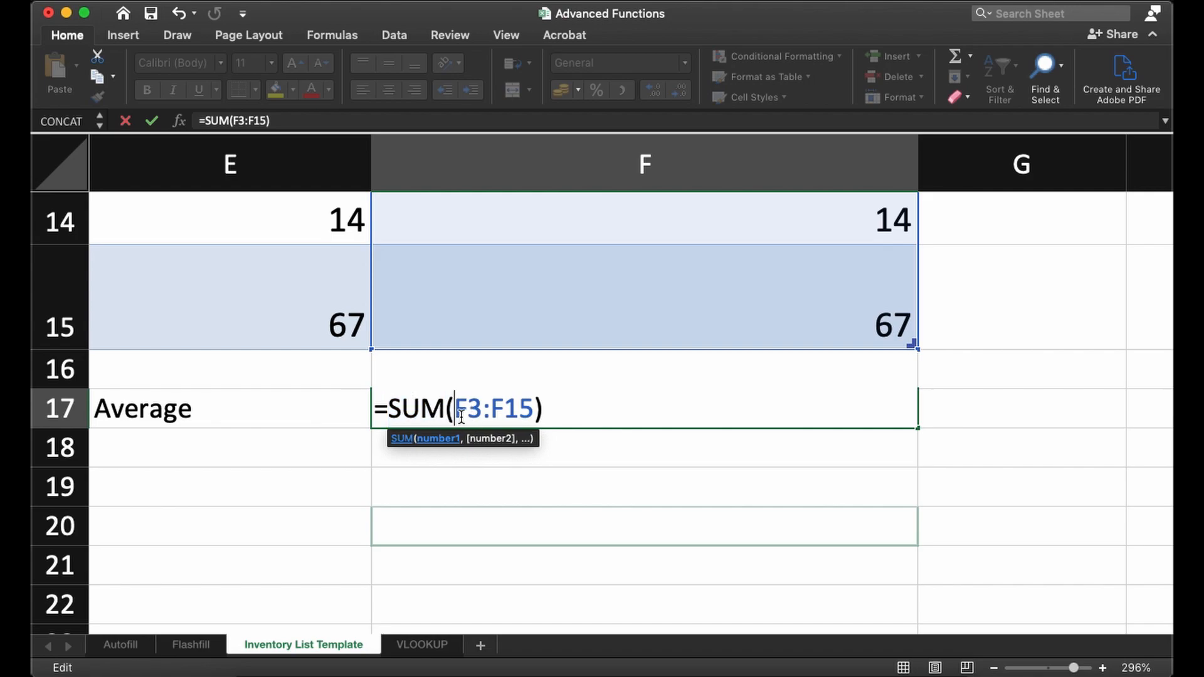
drag(453, 408, 530, 408)
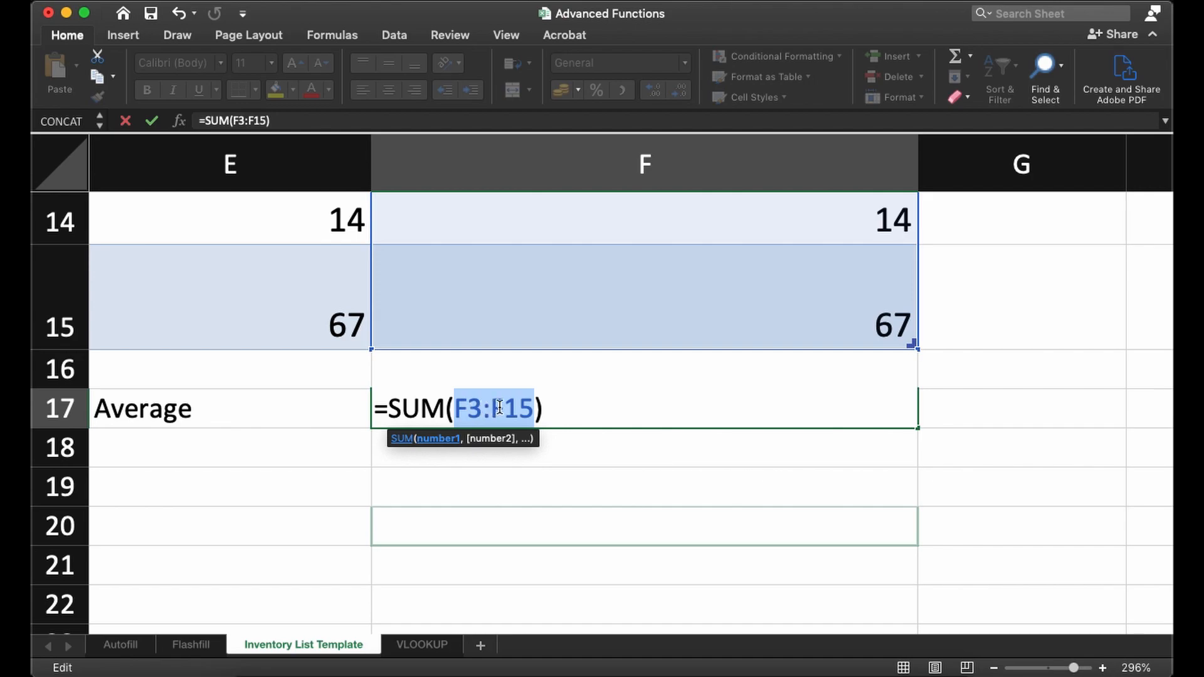
click(540, 407)
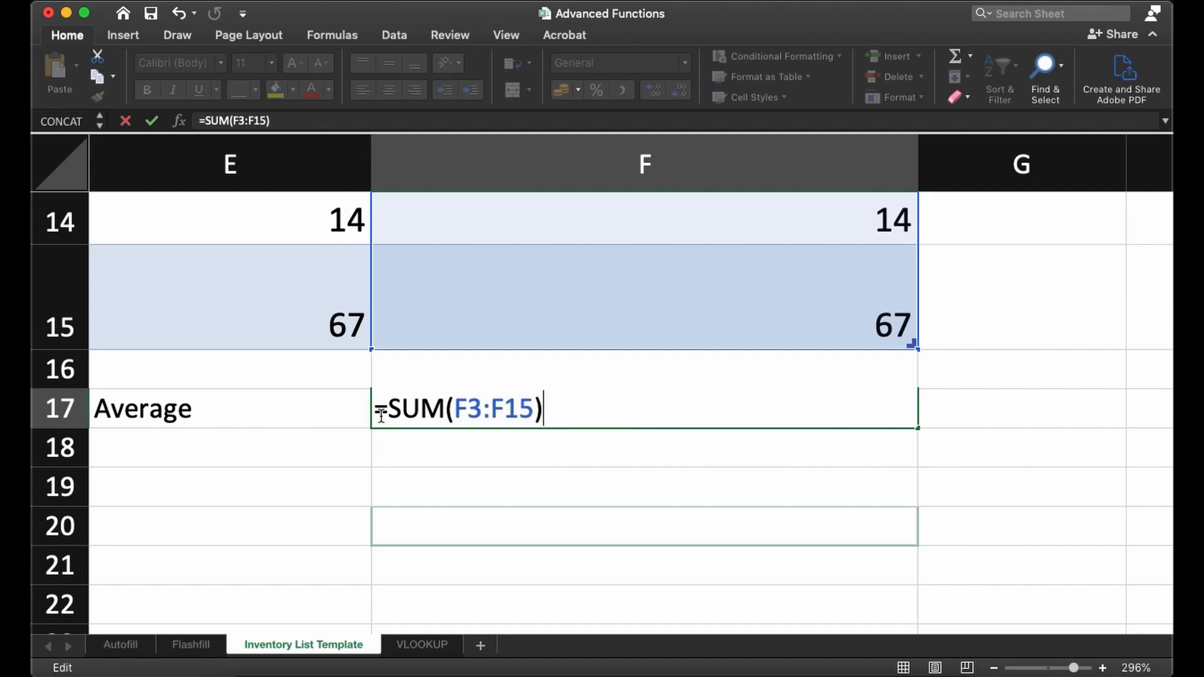
key(Return)
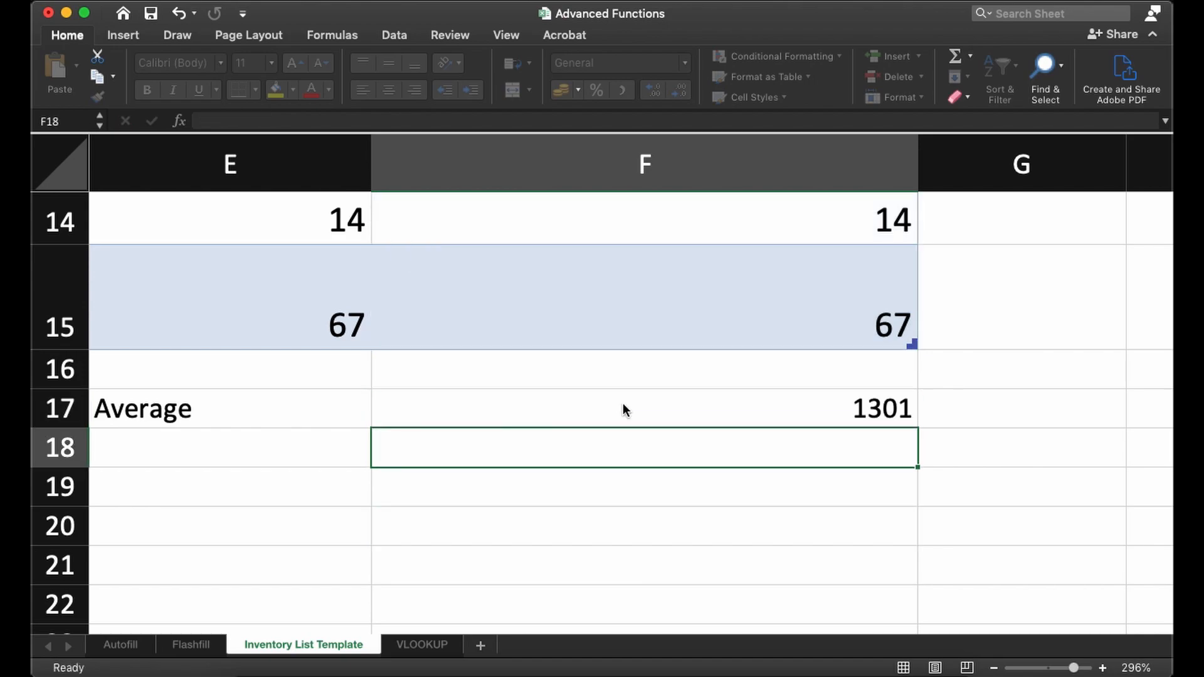
- Divide the sum in F17 by the 13 commodities so the formula reads =SUM(F3:F15)/13
click(790, 384)
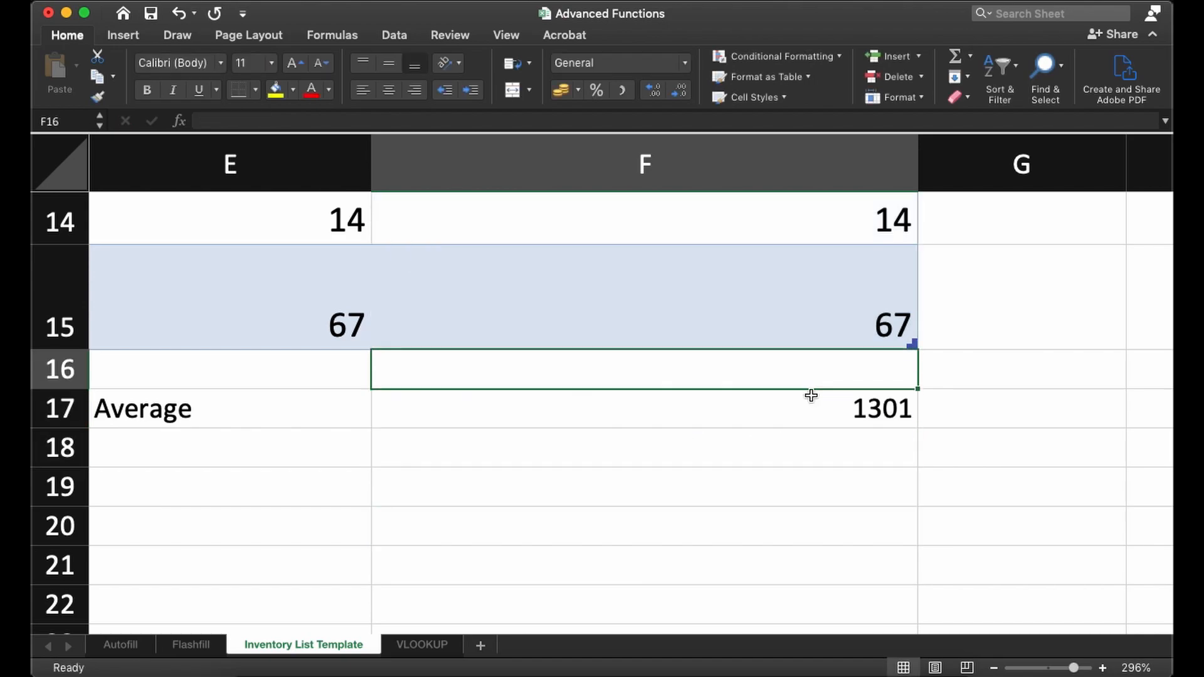
click(834, 411)
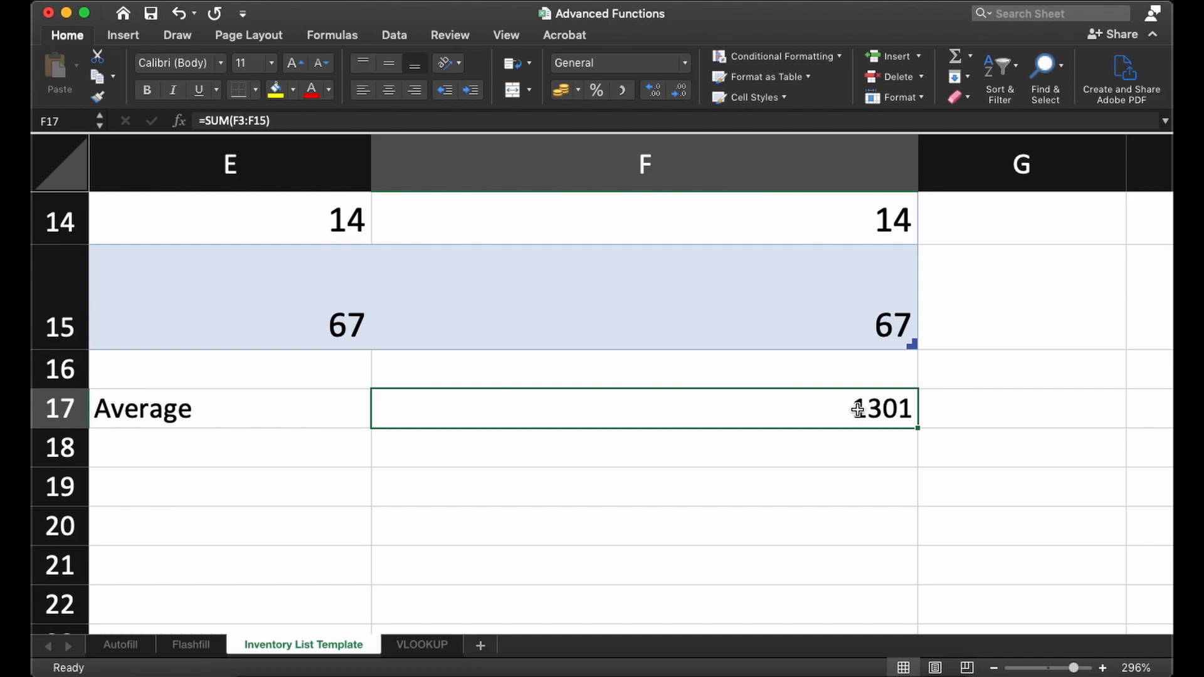
double_click(838, 408)
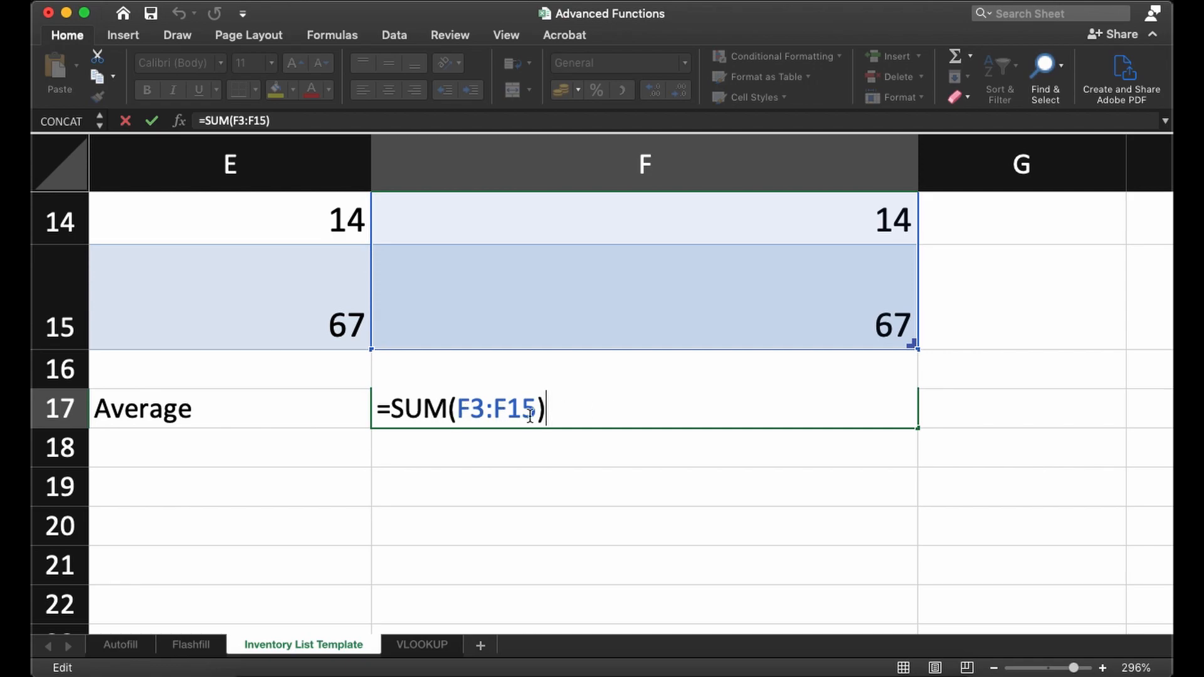
drag(545, 410, 369, 416)
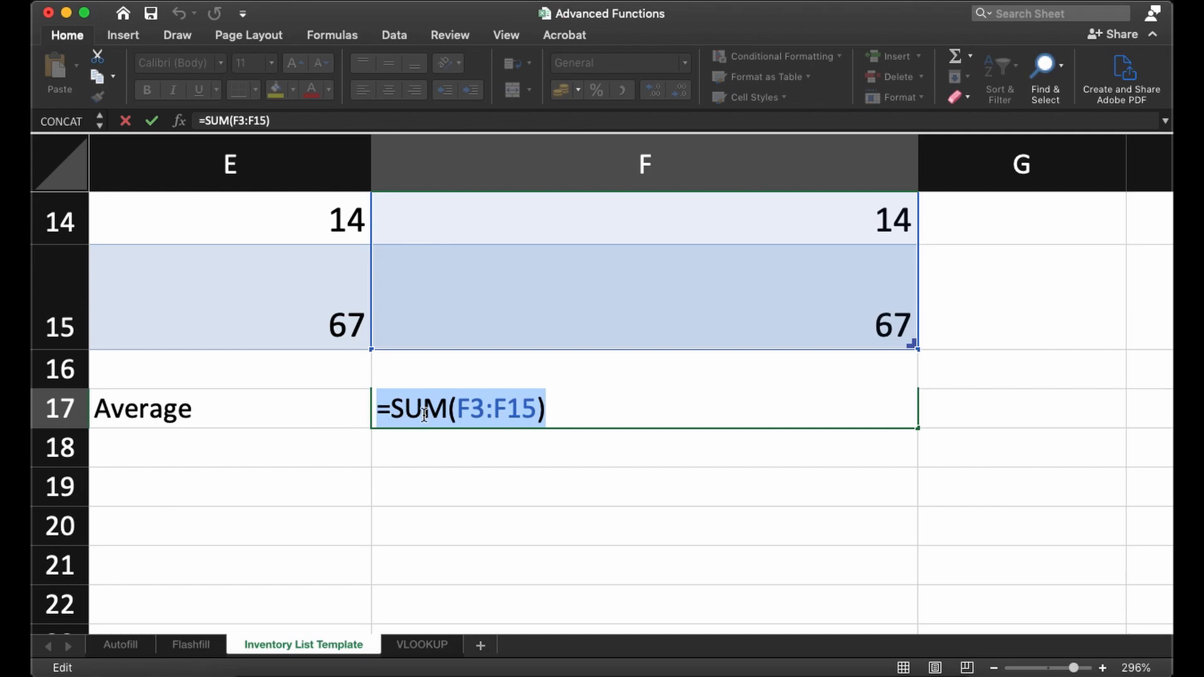
click(561, 409)
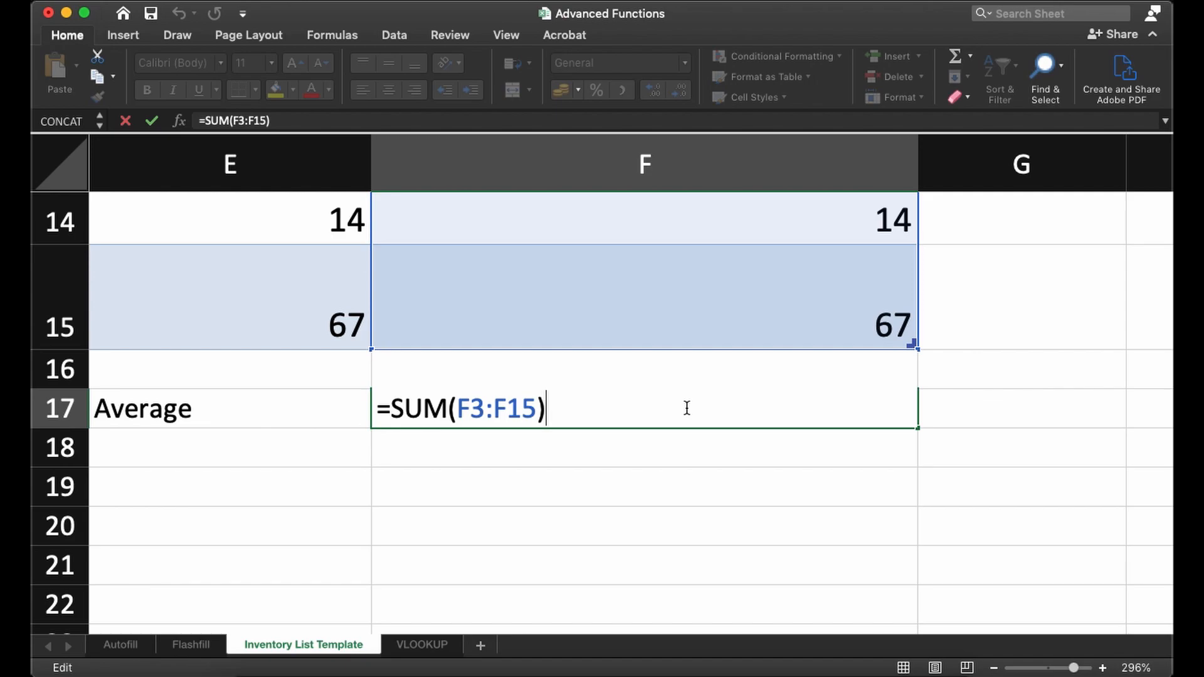
scroll(447, 521, down, 10)
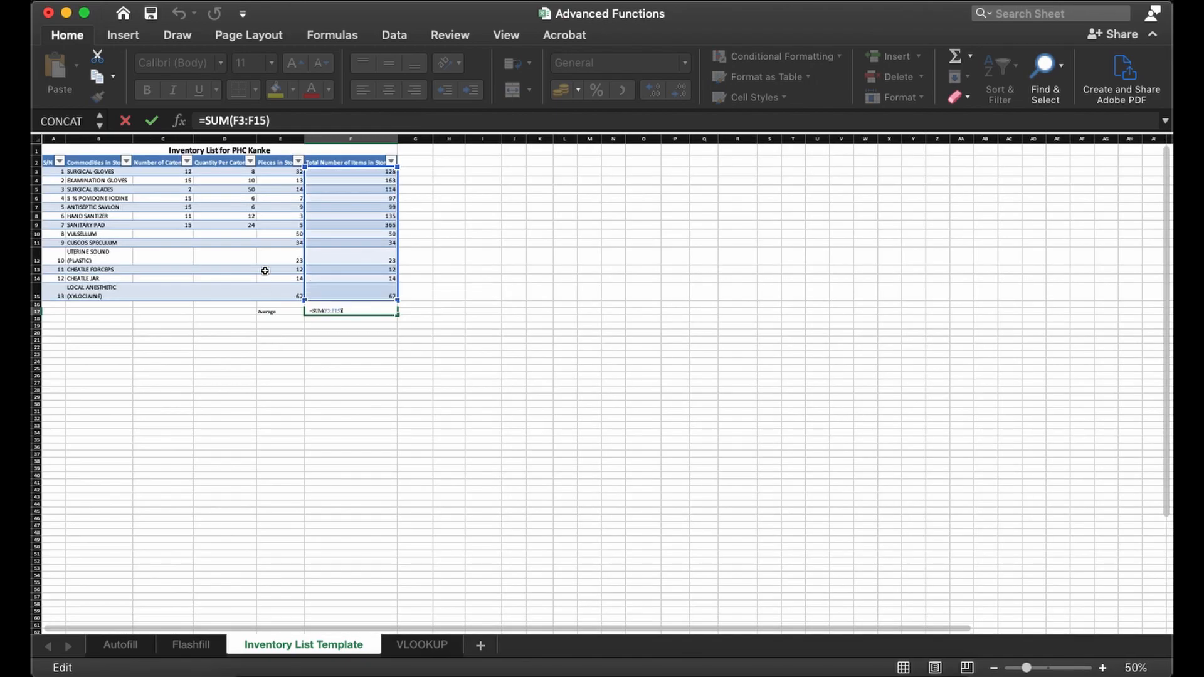
scroll(548, 446, up, 8)
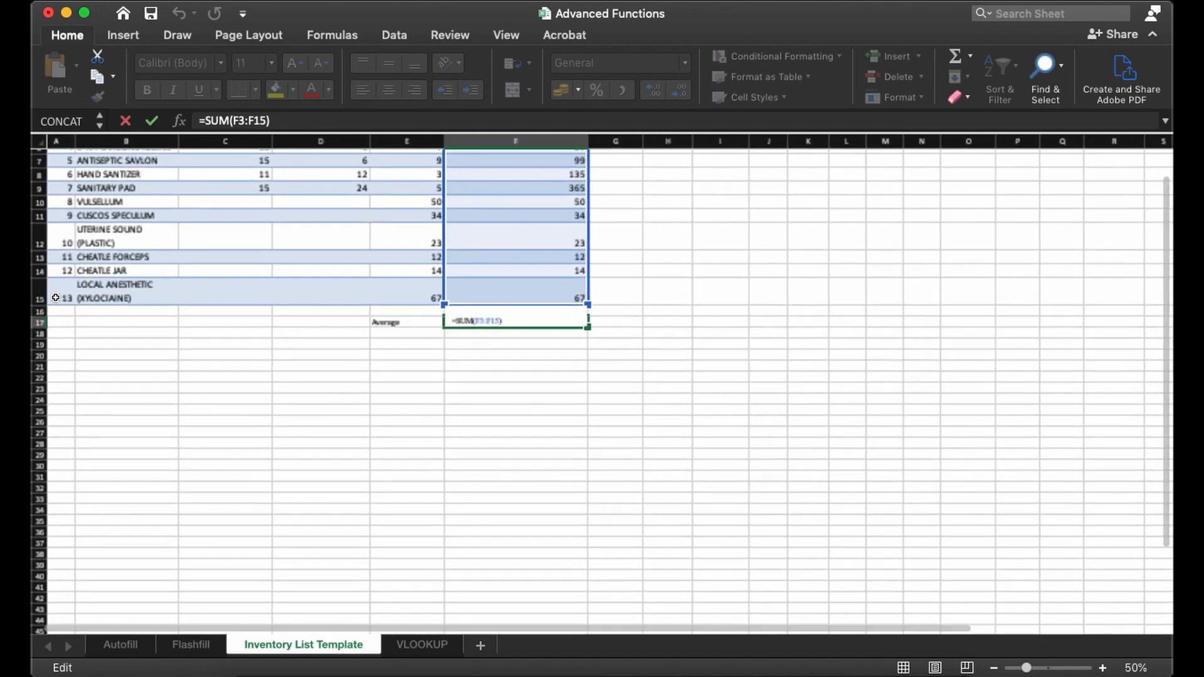
scroll(548, 446, up, 10)
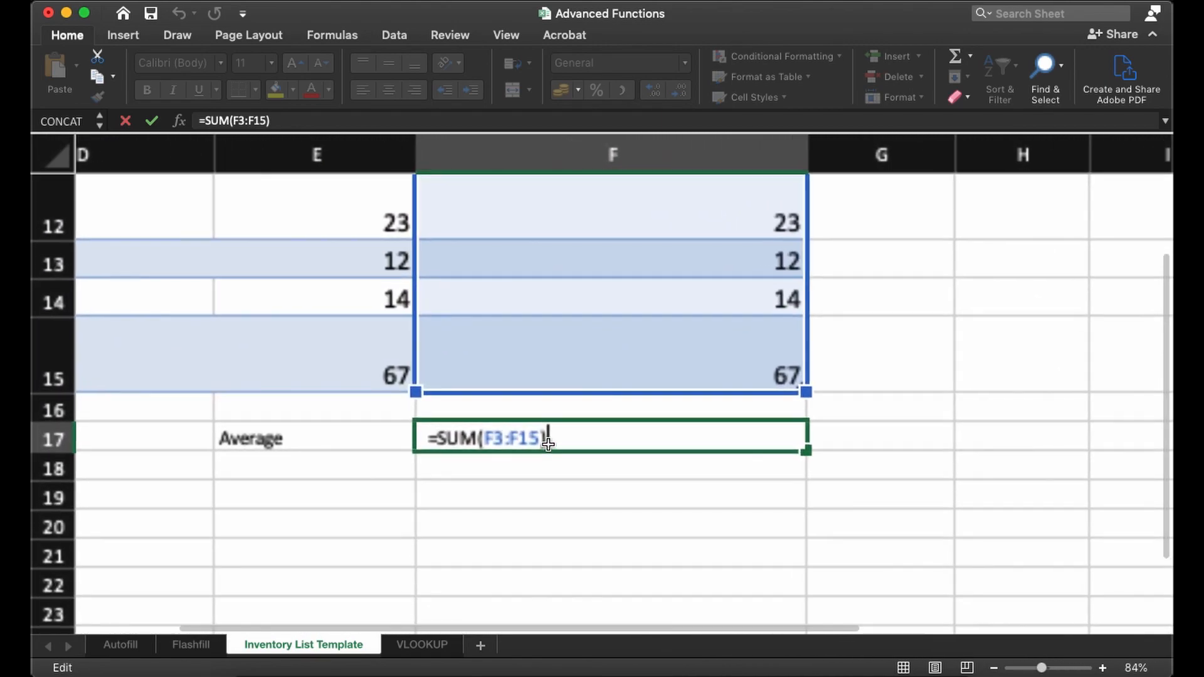
text(/)
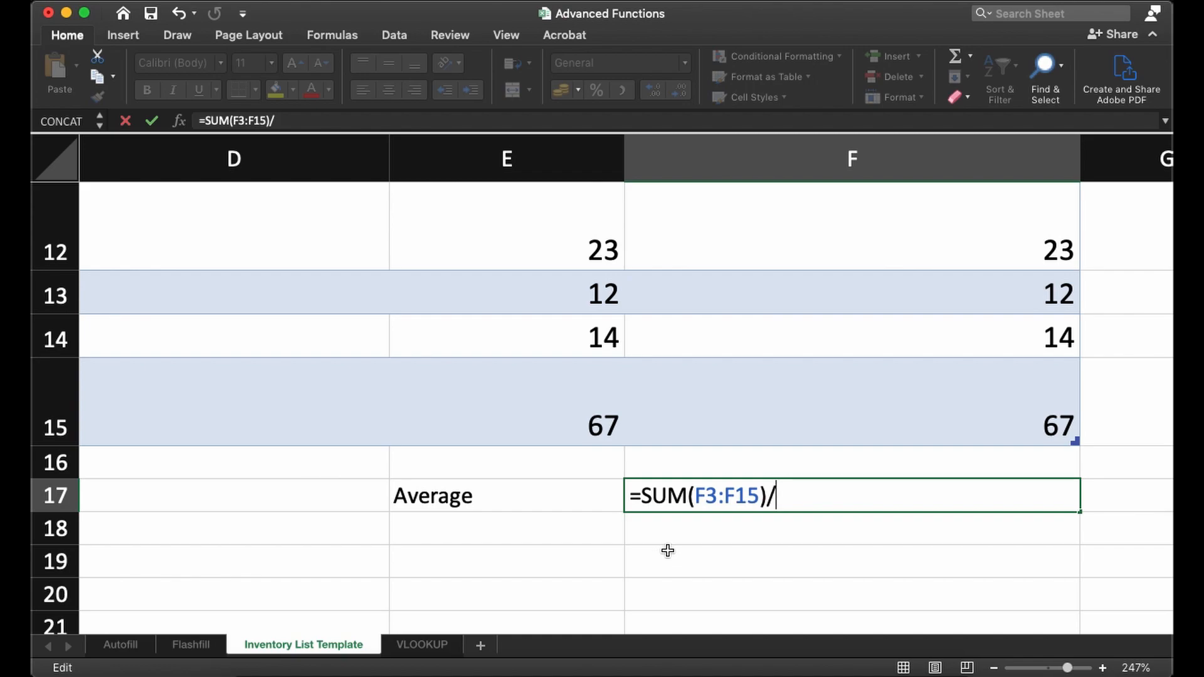
text(13)
key(Return)
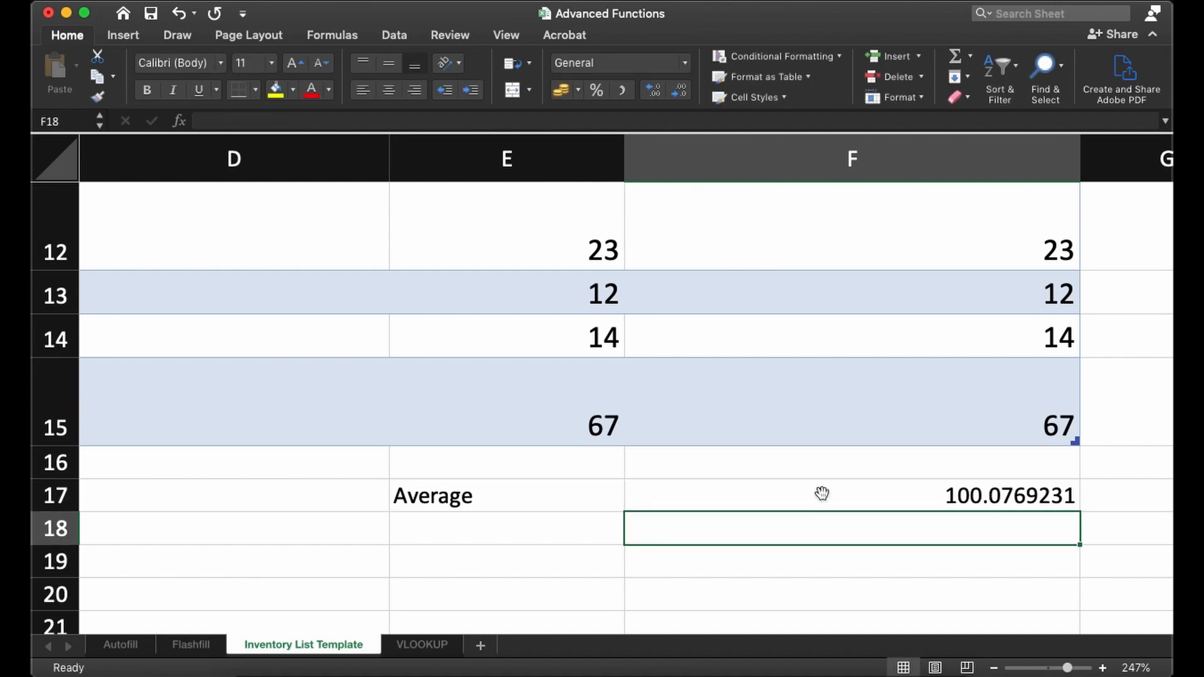
- Review the average in F17 and its formula against the Total Number of Items in Store column
click(839, 494)
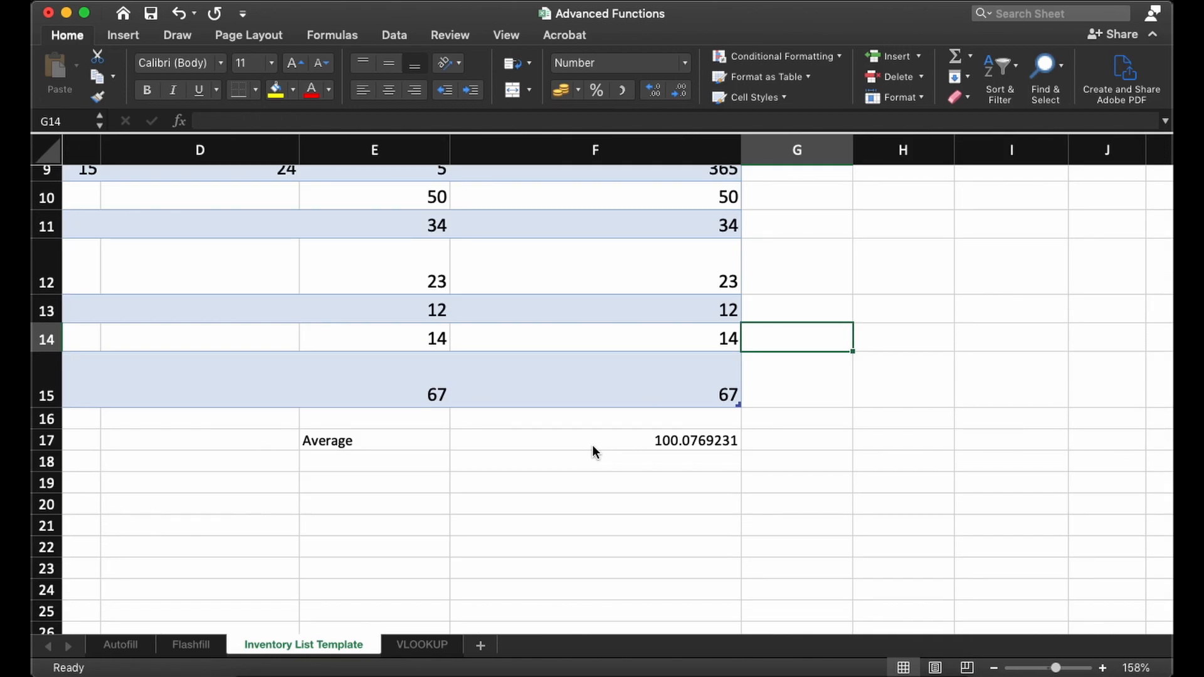
scroll(592, 445, down, 5)
scroll(479, 216, up, 1)
scroll(465, 190, down, 5)
scroll(454, 188, down, 1)
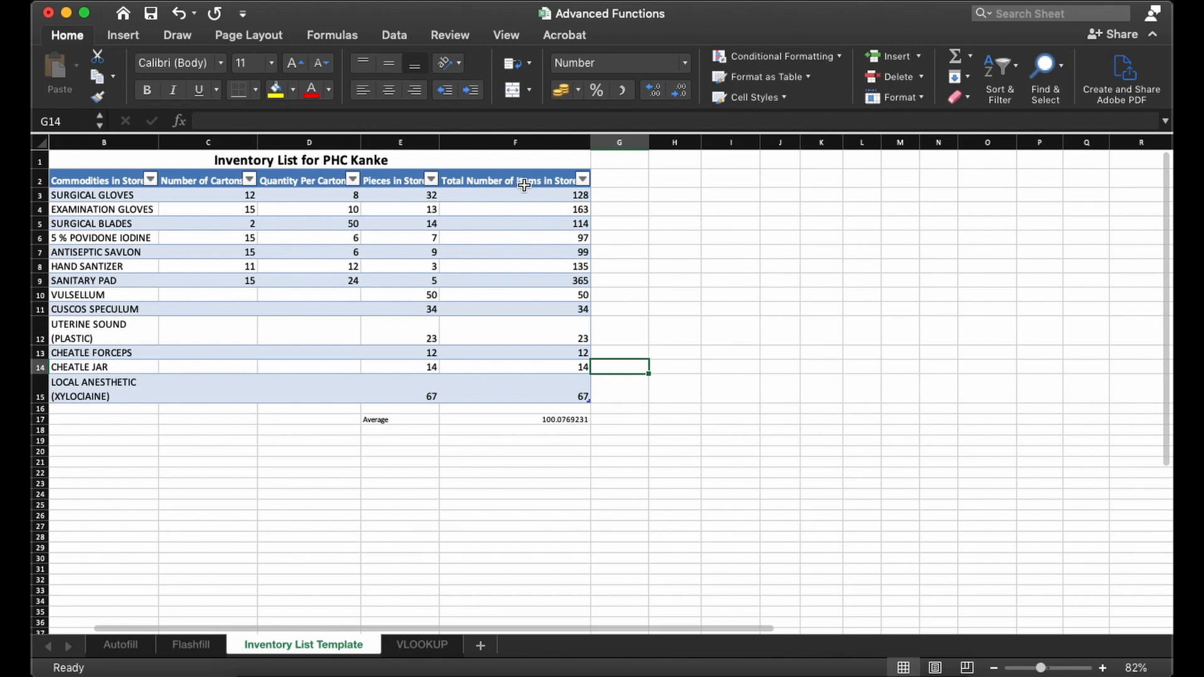
click(527, 180)
click(471, 420)
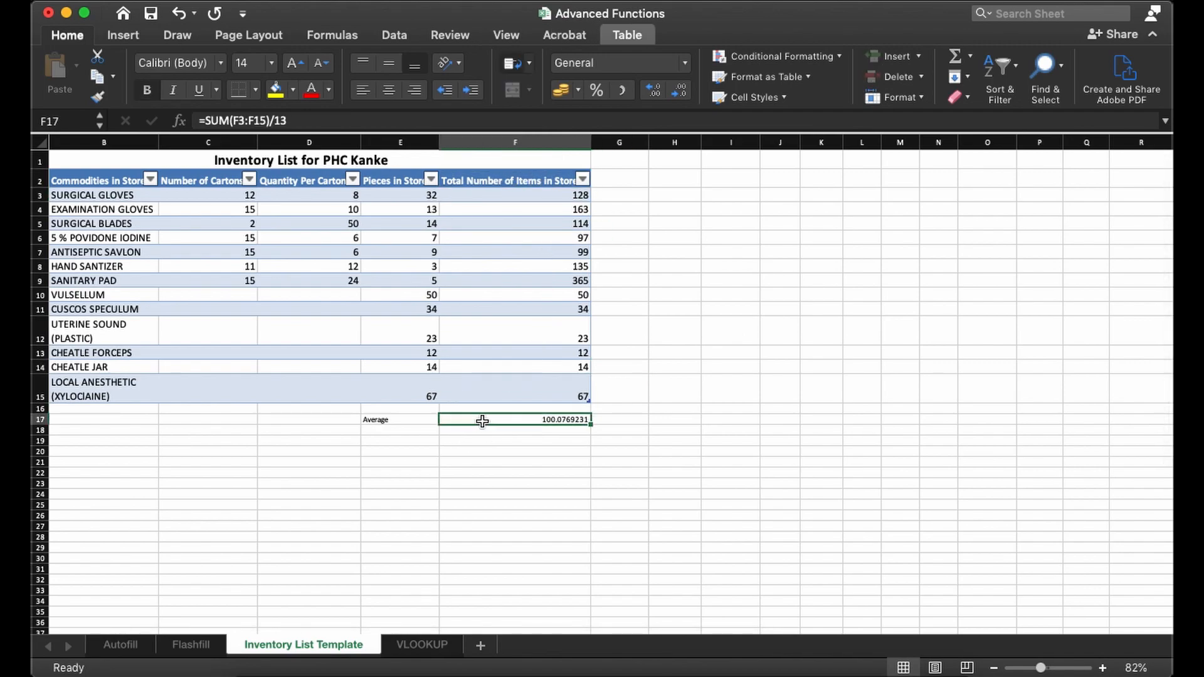
click(205, 121)
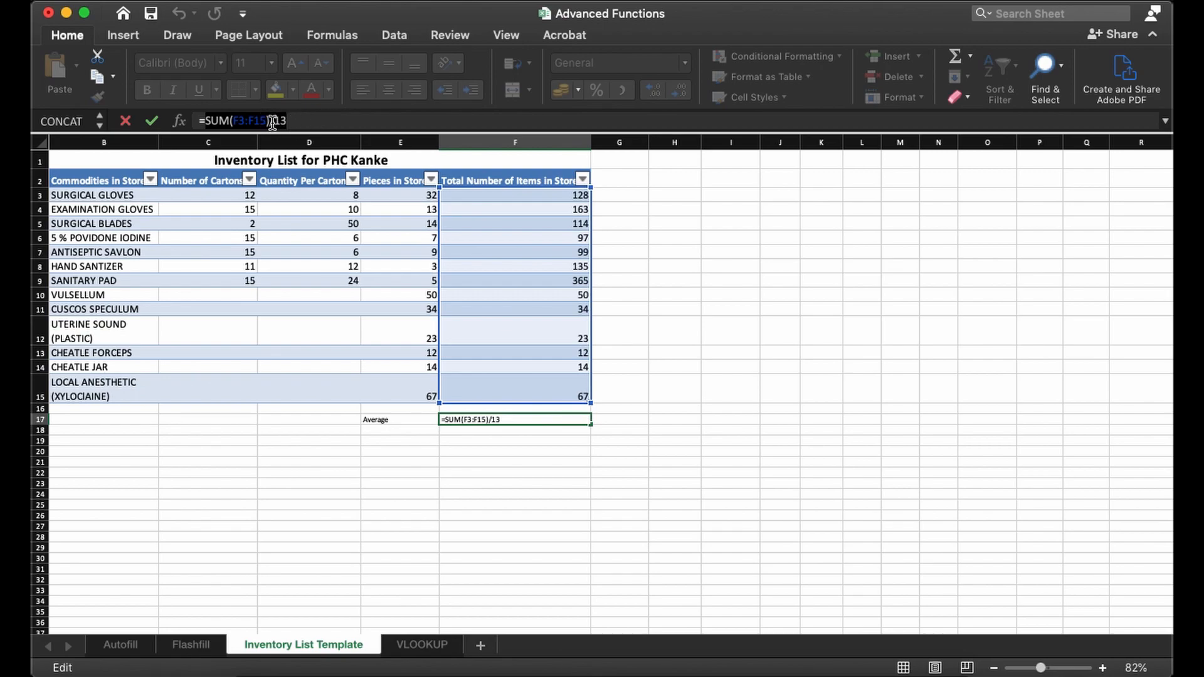
key(ctrl+Return)
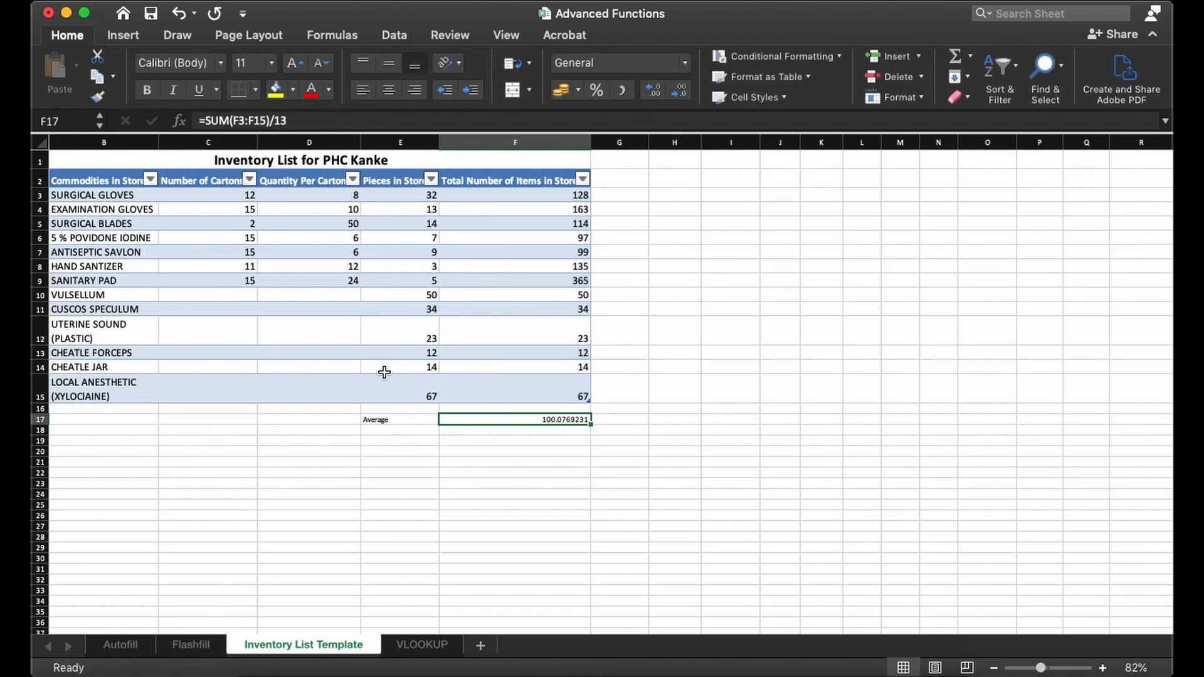
click(467, 450)
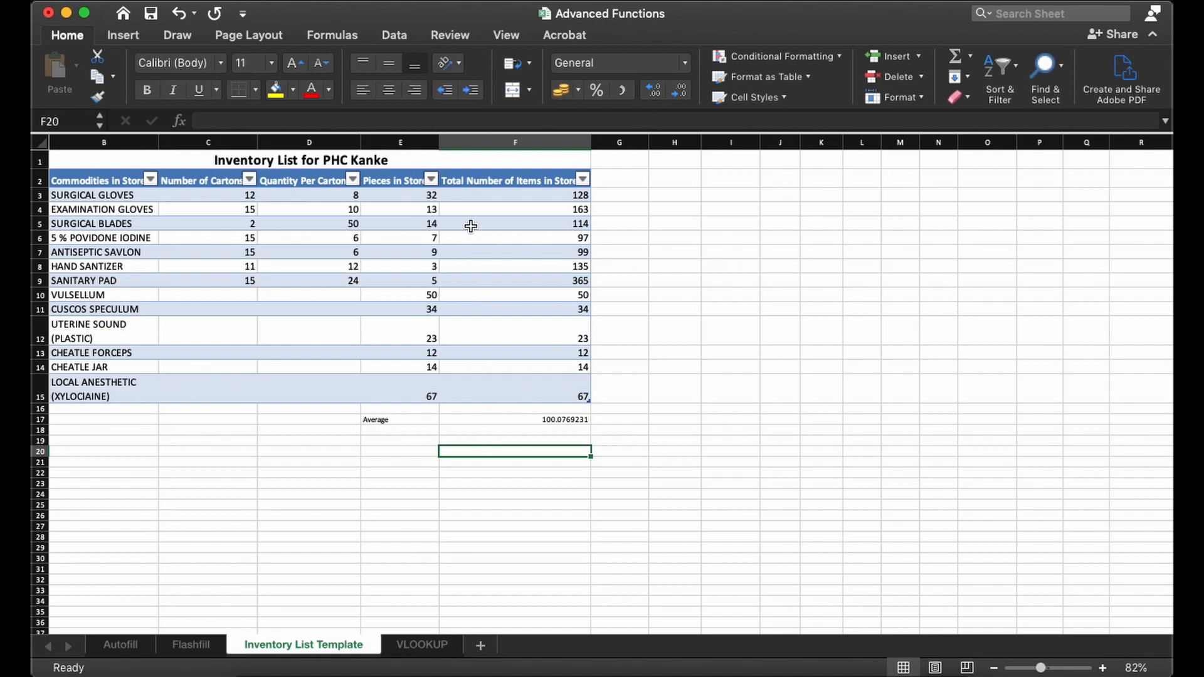
- Write the formula =AVERAGE(F3:F15) in G17, beside the average calculated with SUM
click(611, 420)
scroll(608, 421, up, 4)
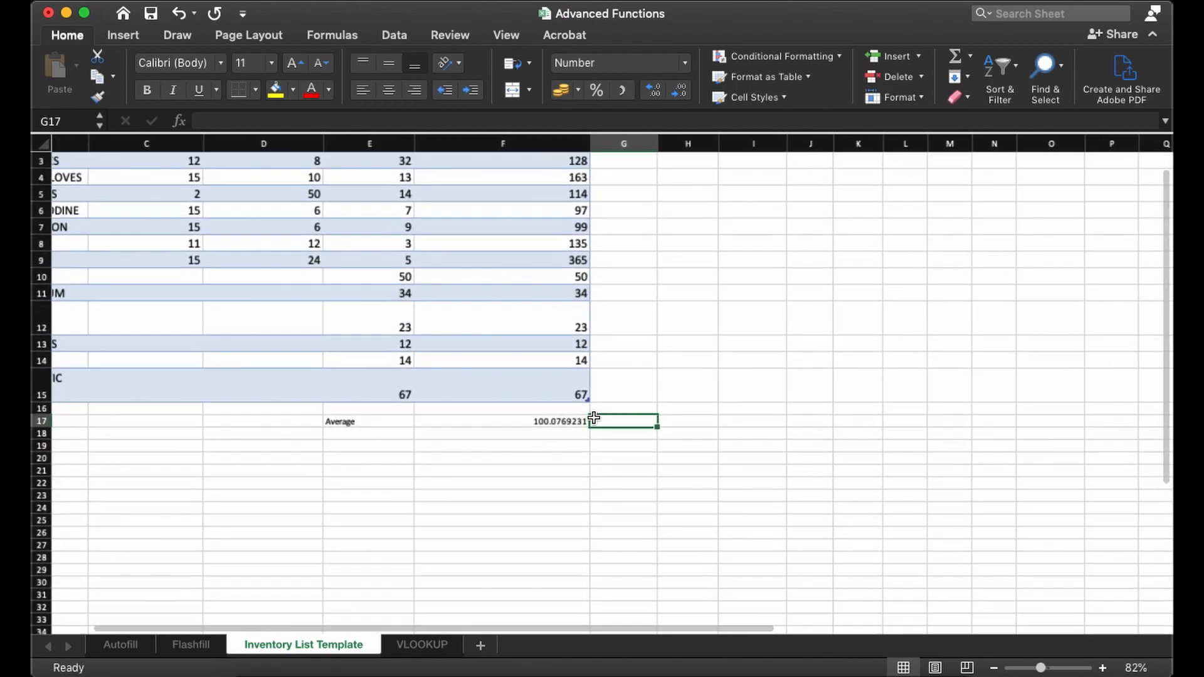
scroll(496, 449, up, 2)
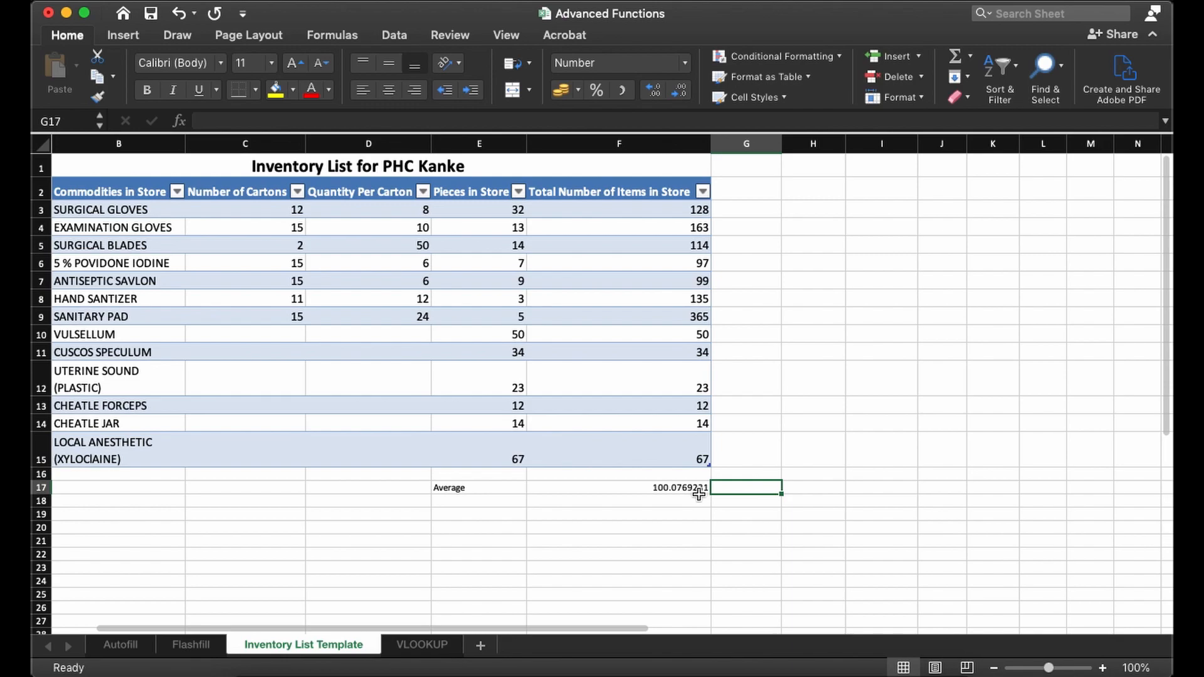
double_click(739, 488)
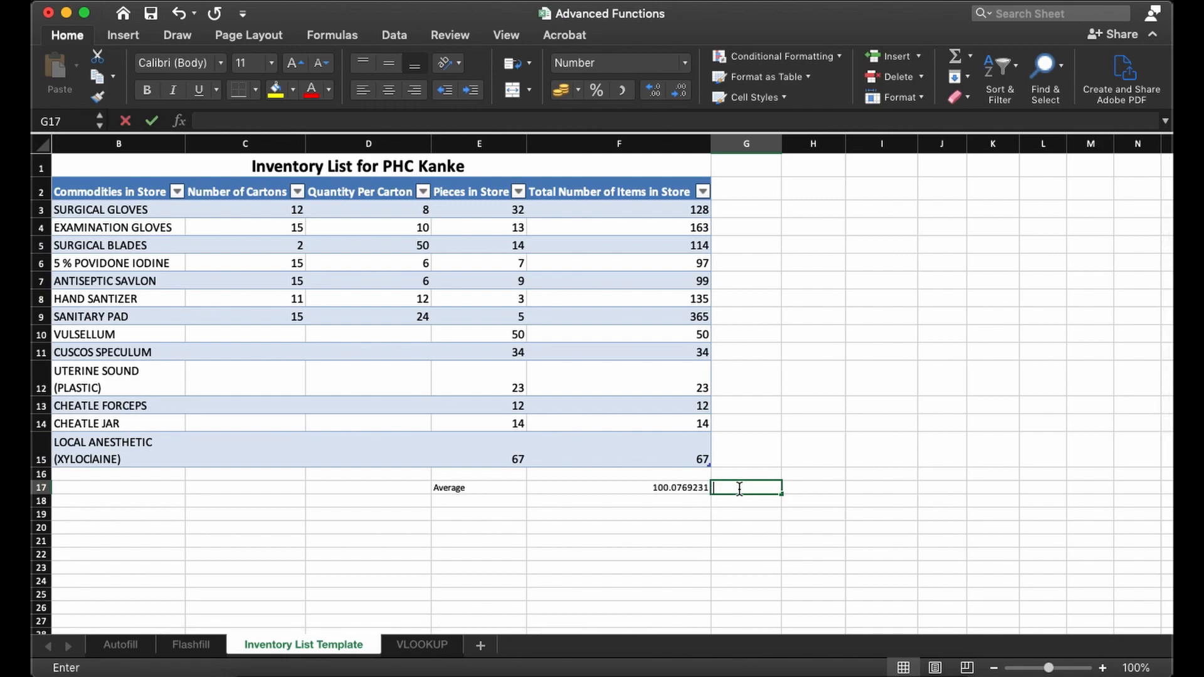
scroll(660, 420, up, 5)
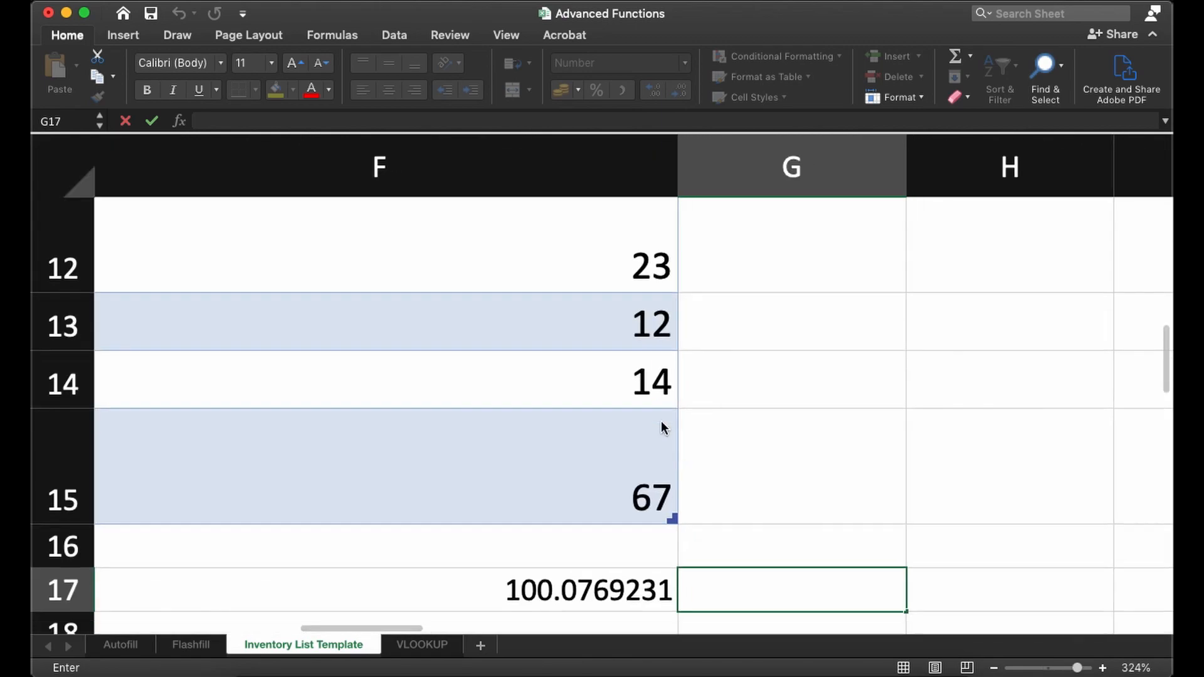
scroll(661, 420, down, 3)
text(=A)
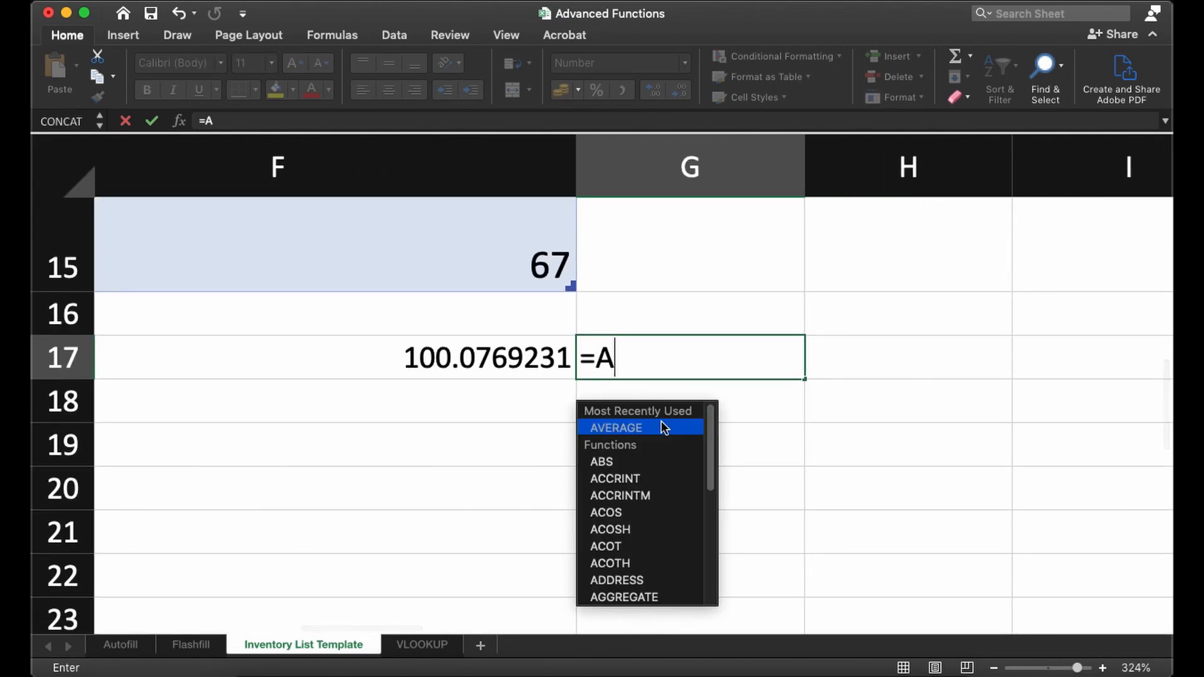
text(VERAGE()
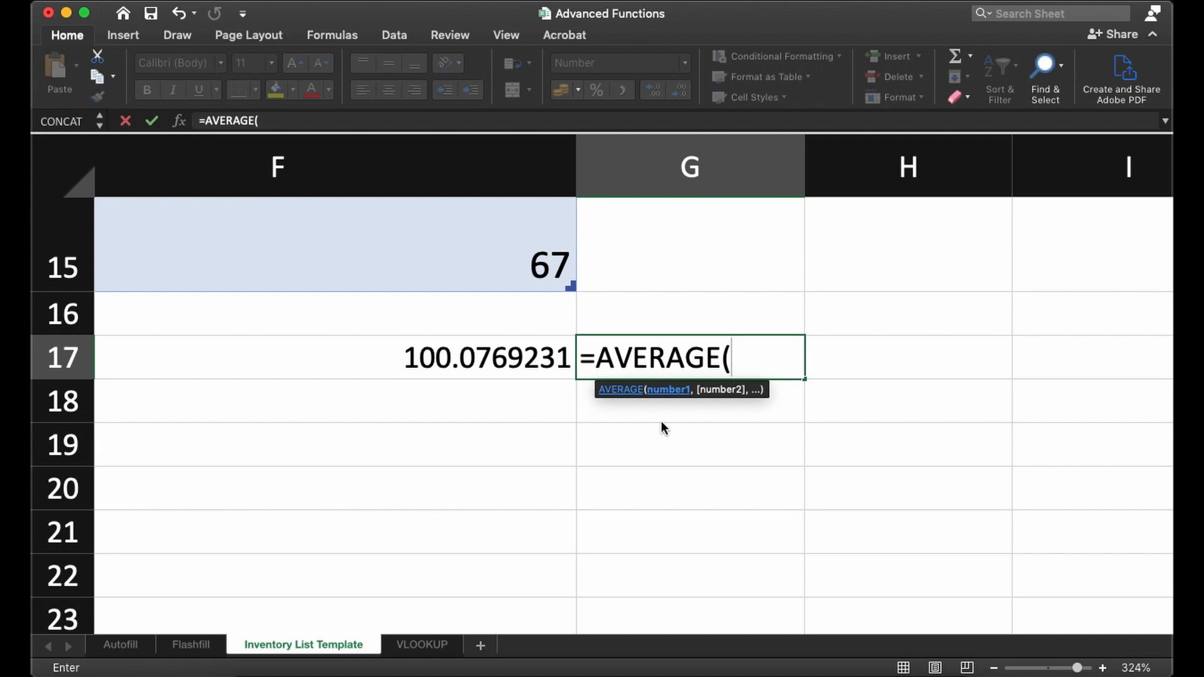
text(F3:F15)
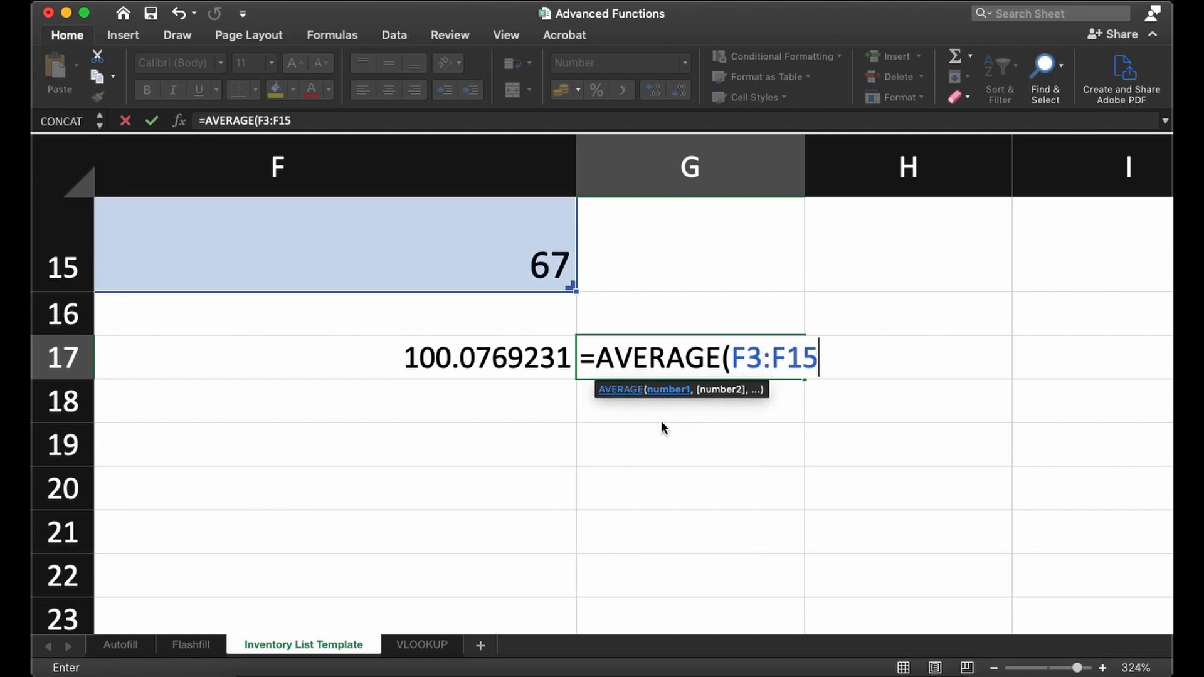
text())
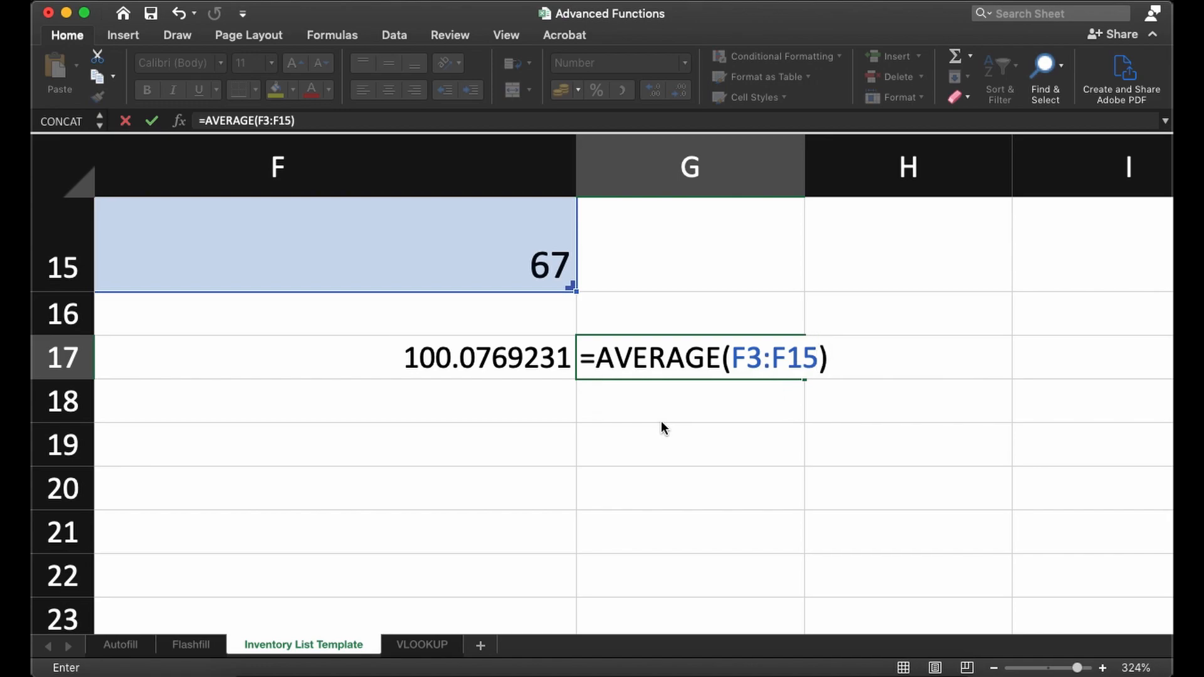
- Check that the AVERAGE range F3:F15 covers all the commodity totals, and commit the formula to G17
scroll(662, 290, up, 1)
scroll(661, 291, up, 5)
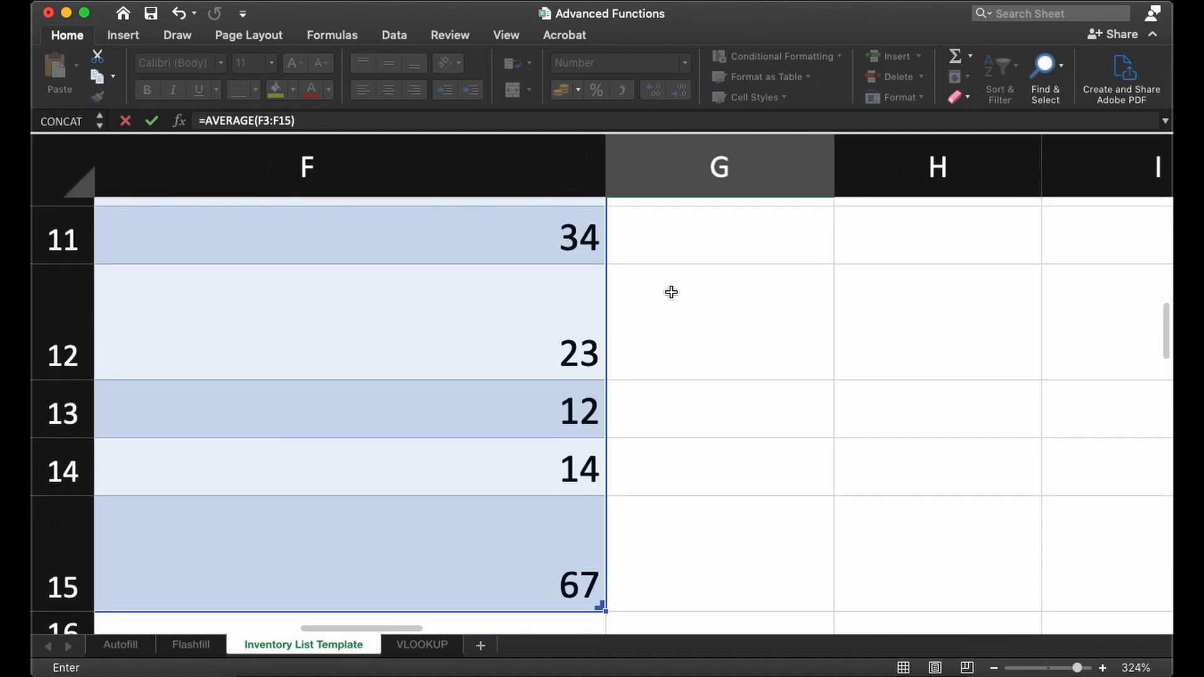
scroll(671, 293, down, 5)
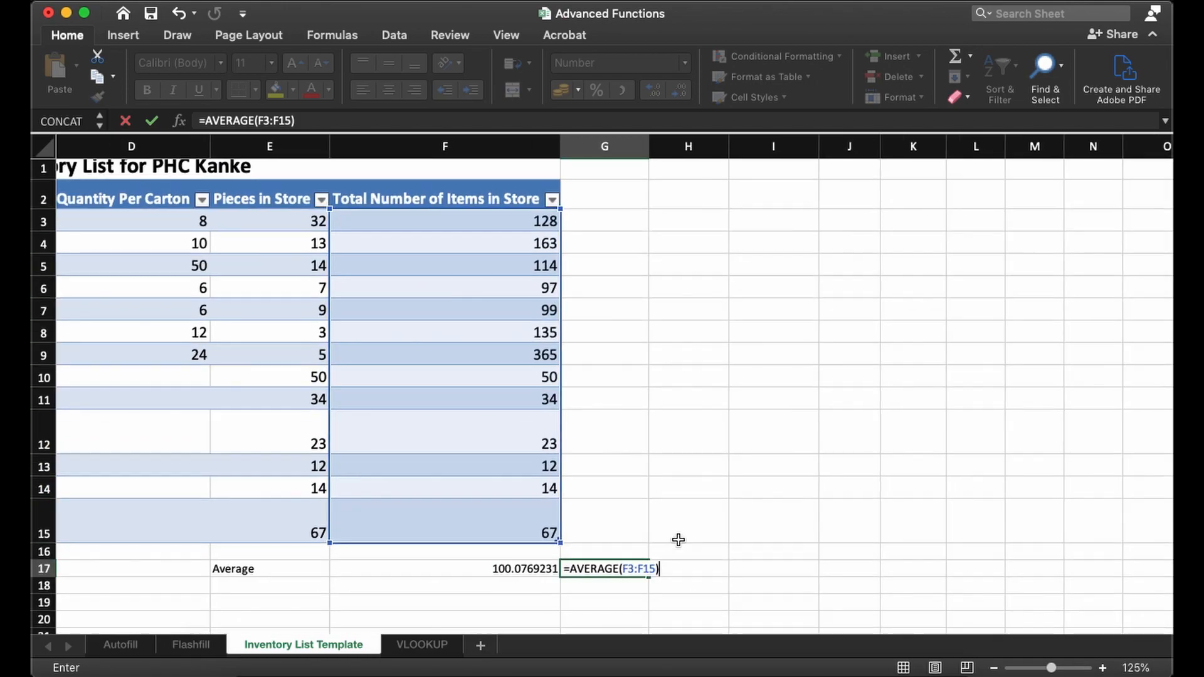
scroll(683, 543, down, 4)
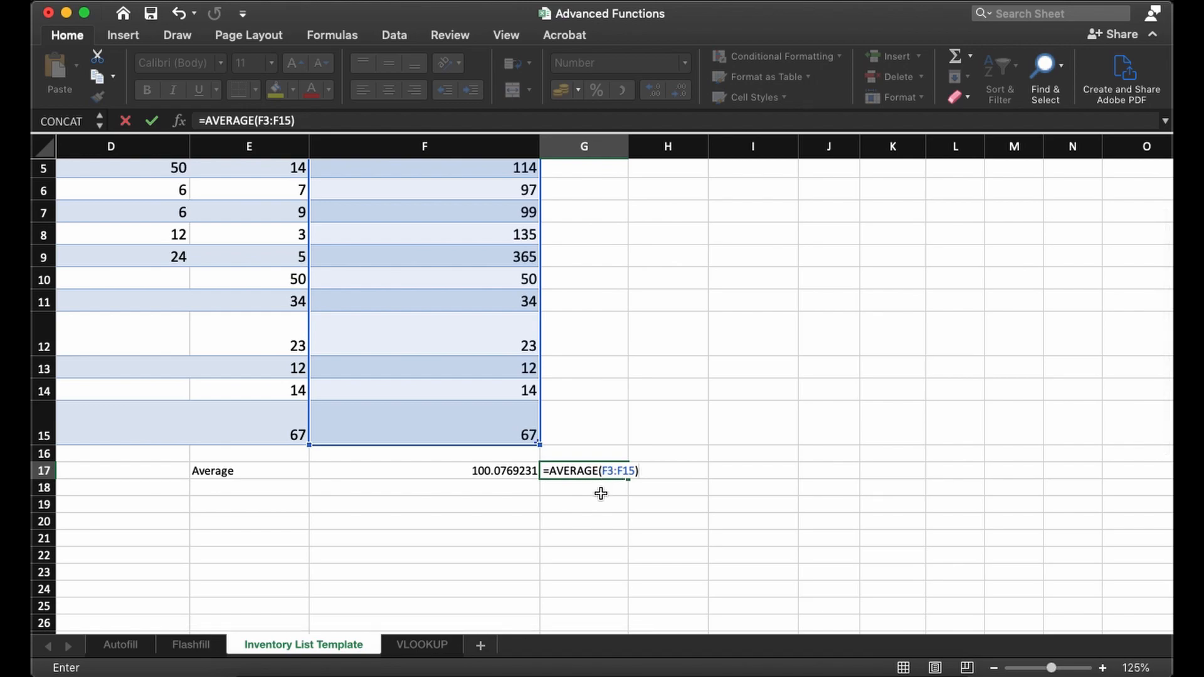
key(Return)
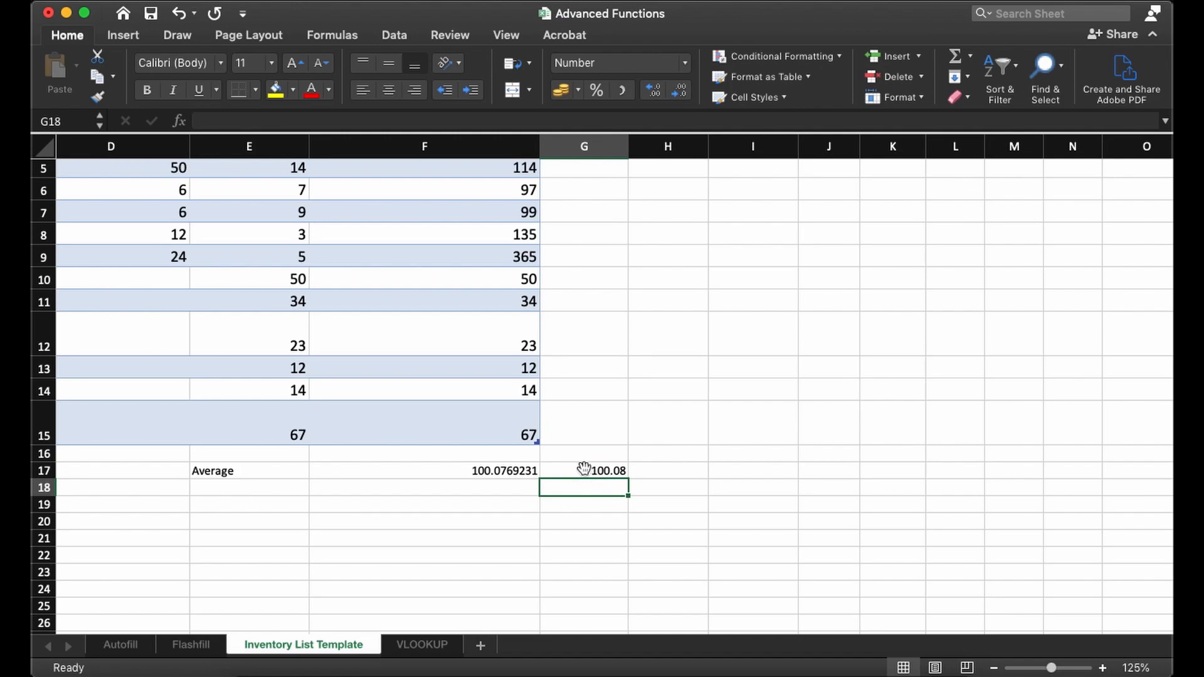
- Compare the AVERAGE formula and result in G17 with the SUM-based formula and result in F17
click(575, 475)
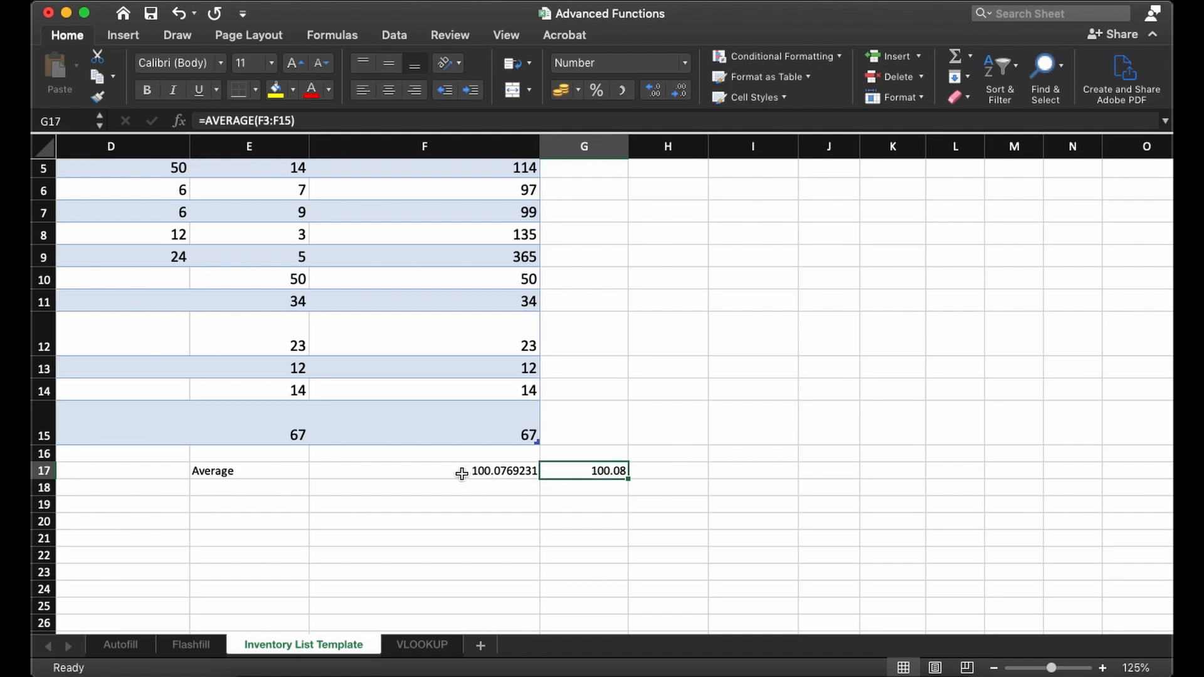
click(439, 472)
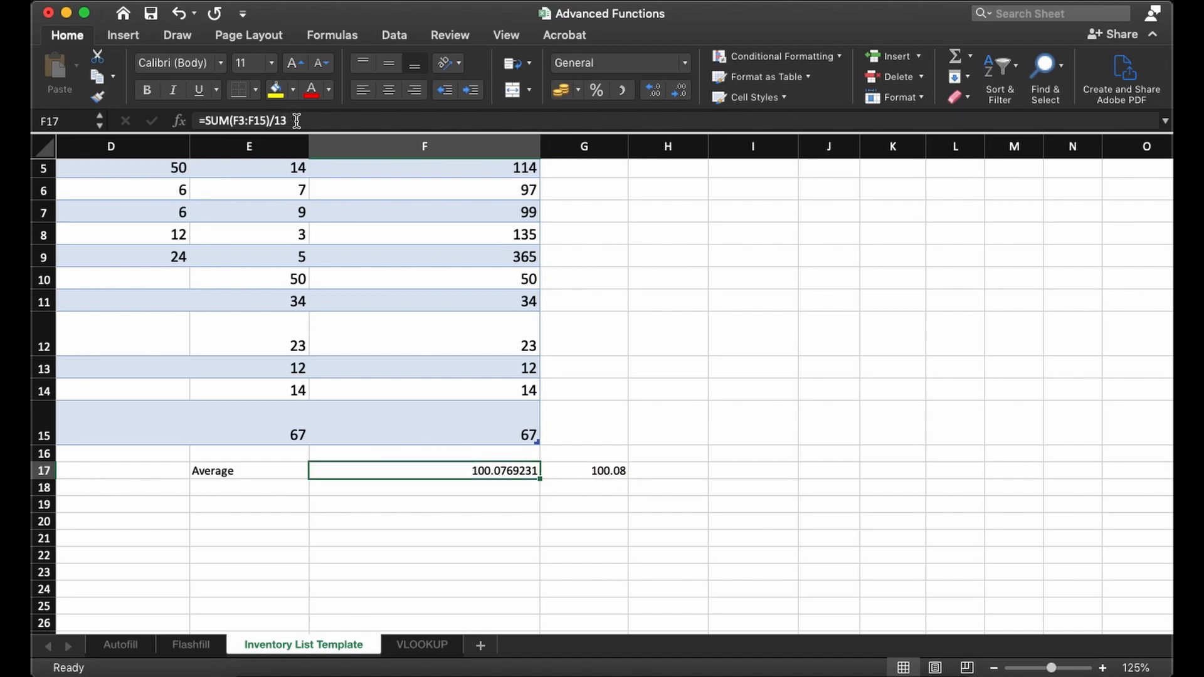
click(583, 471)
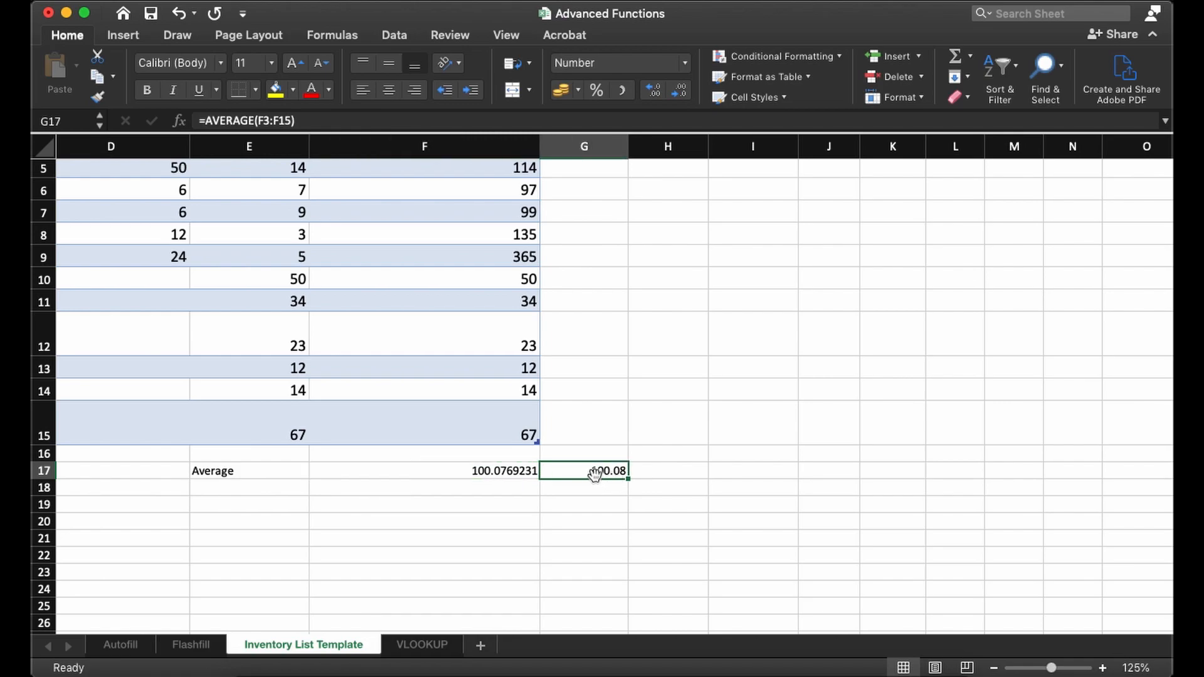
click(527, 479)
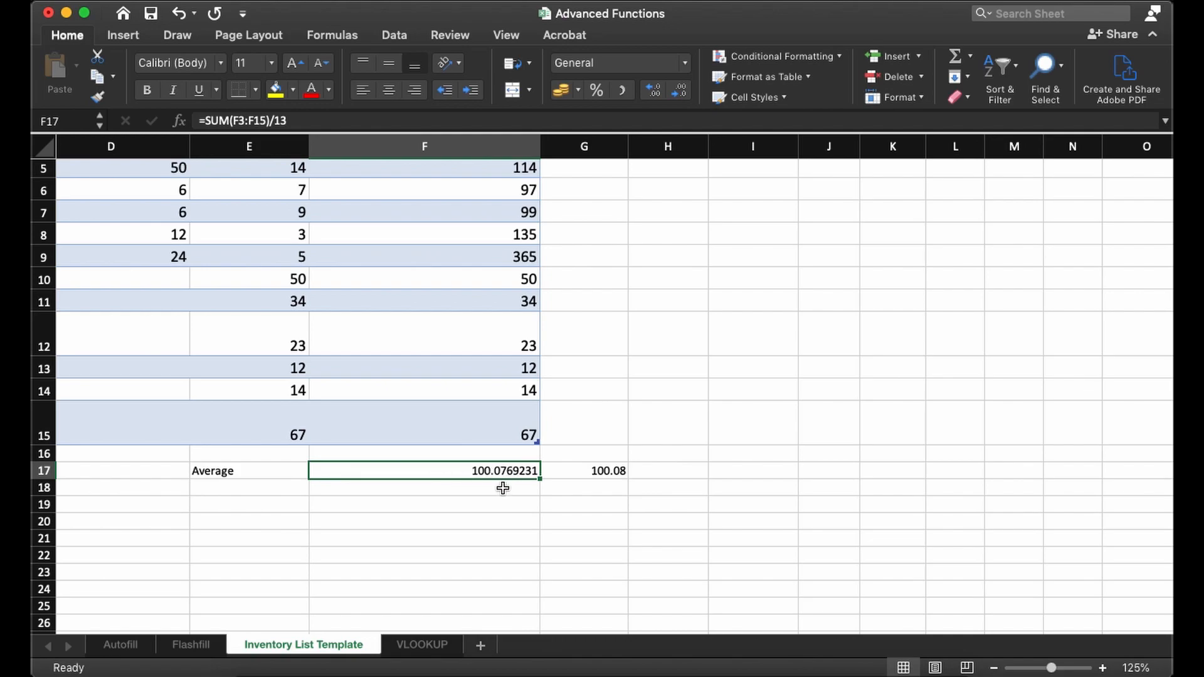
click(552, 477)
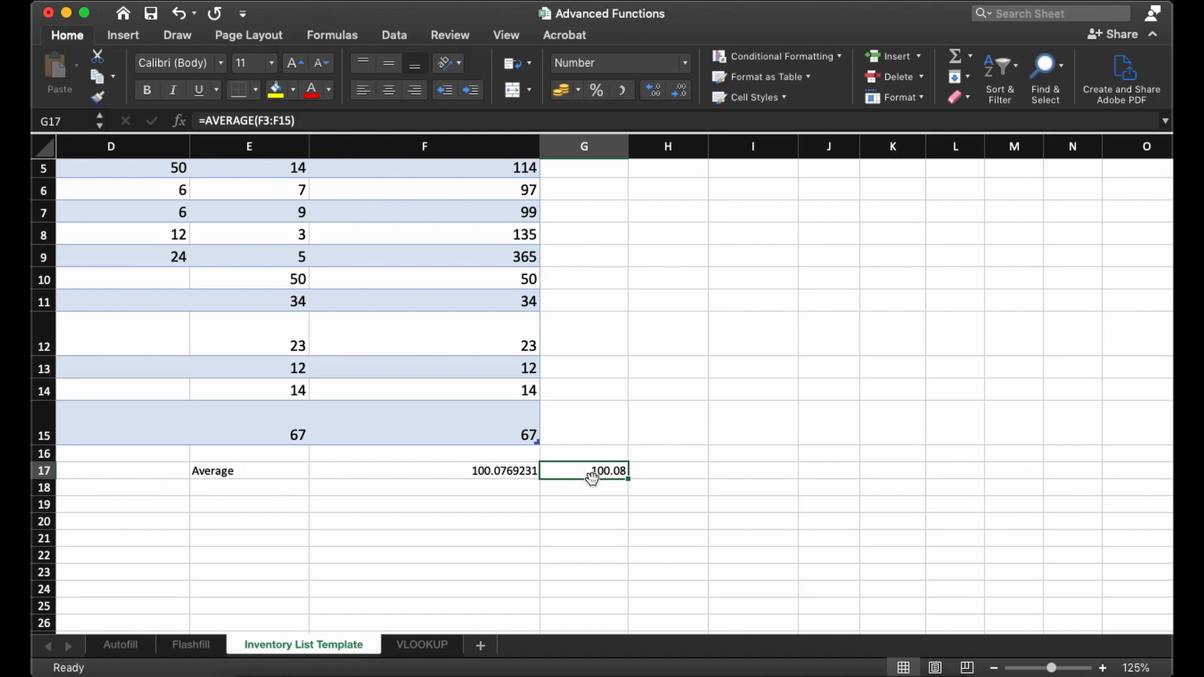
click(491, 491)
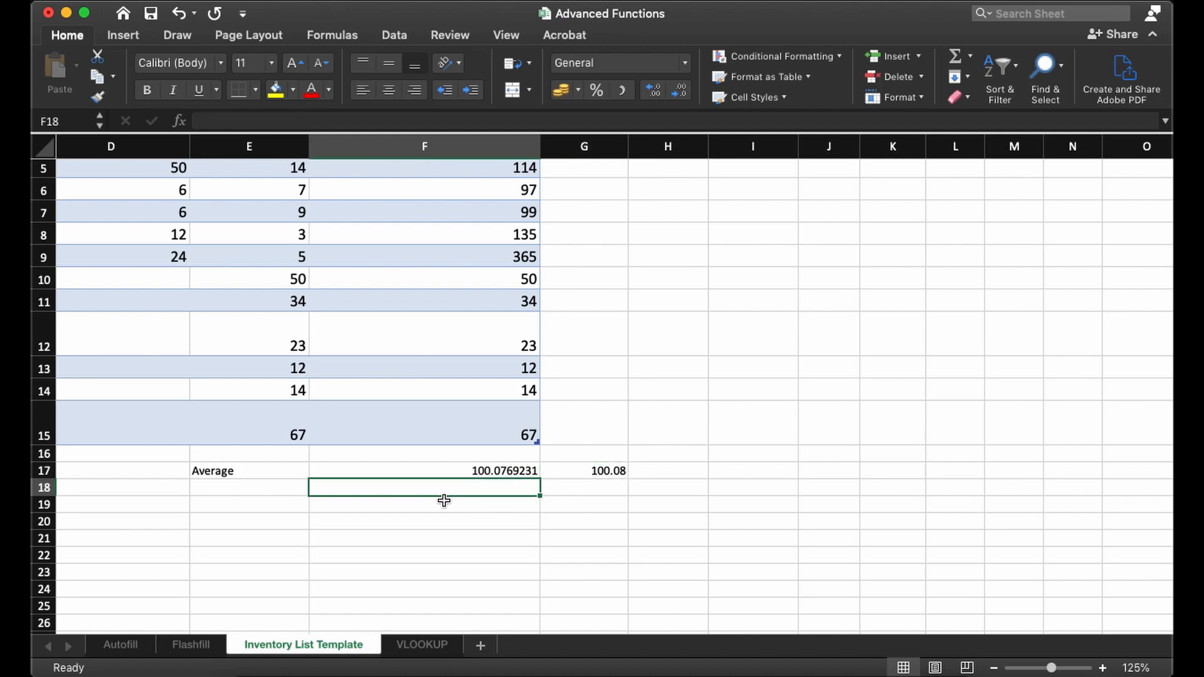
- Add the label "Average to 2d.p" in E18, directly below the Average label
click(239, 487)
text(Average )
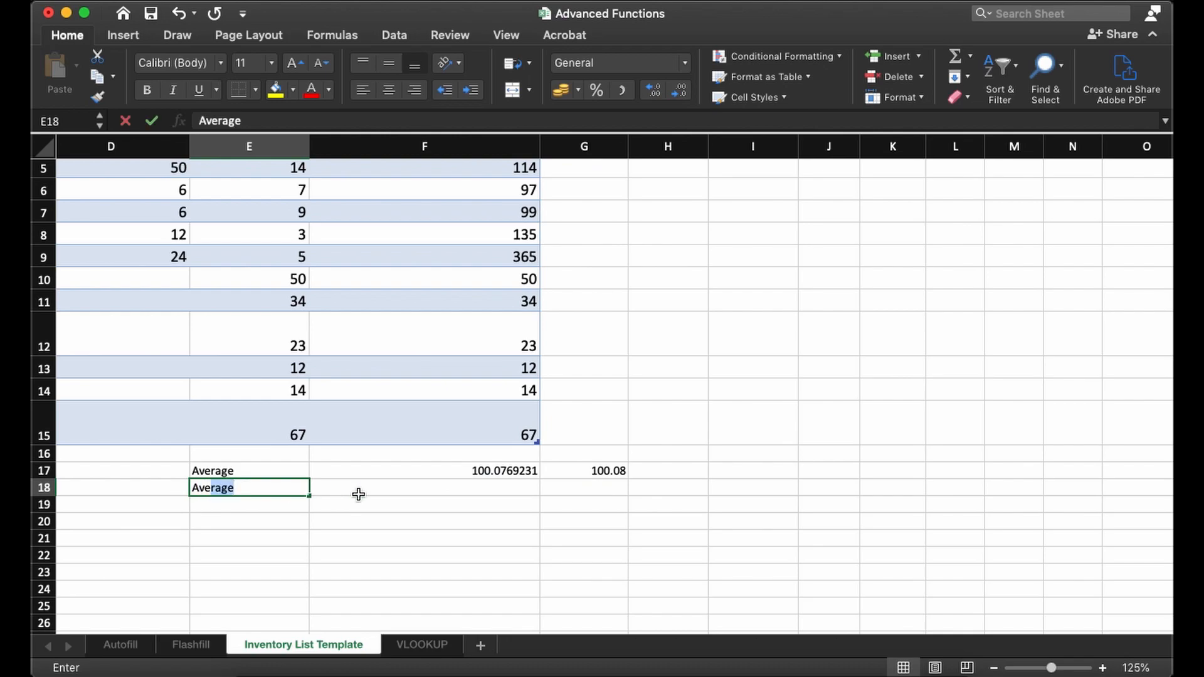
text(to )
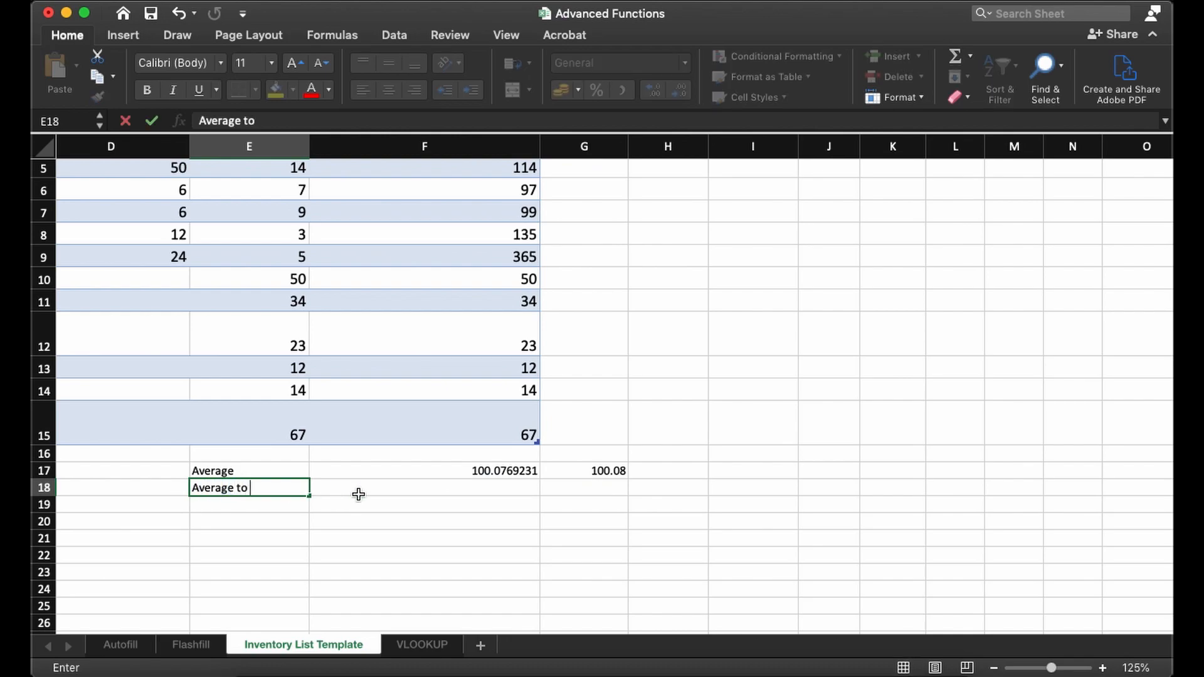
text(2d.p)
click(358, 494)
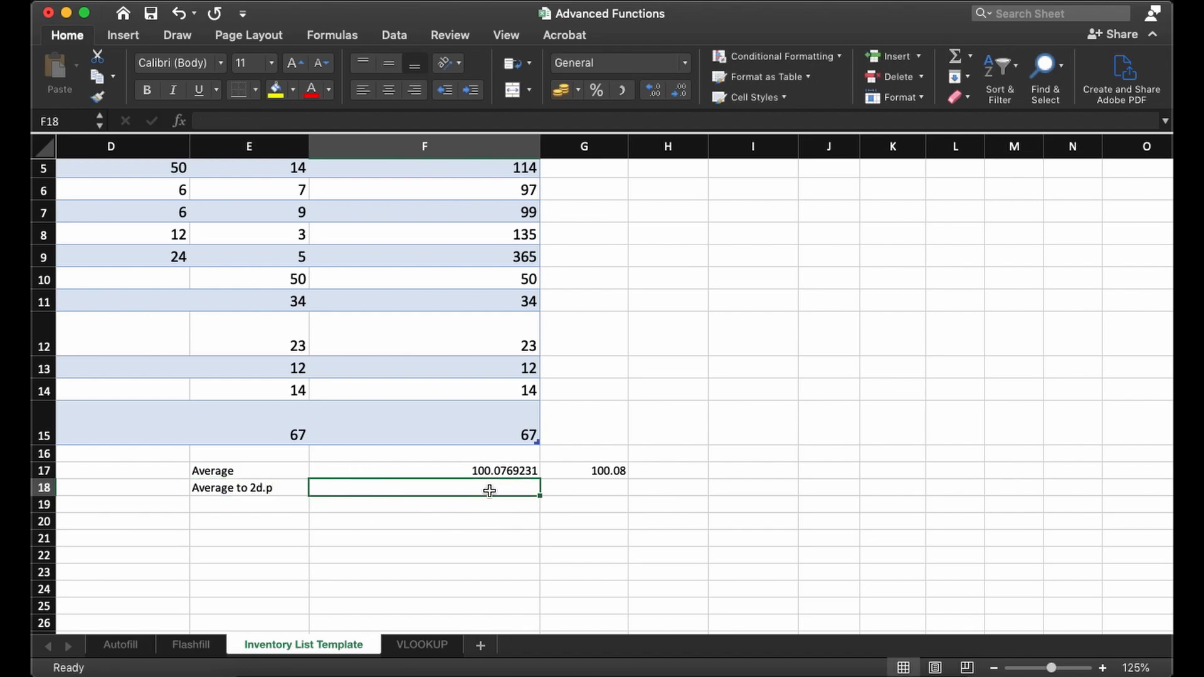
- Write the formula =ROUND(F17, 2) in F18 to round the SUM-based average to two decimal places
scroll(502, 488, up, 5)
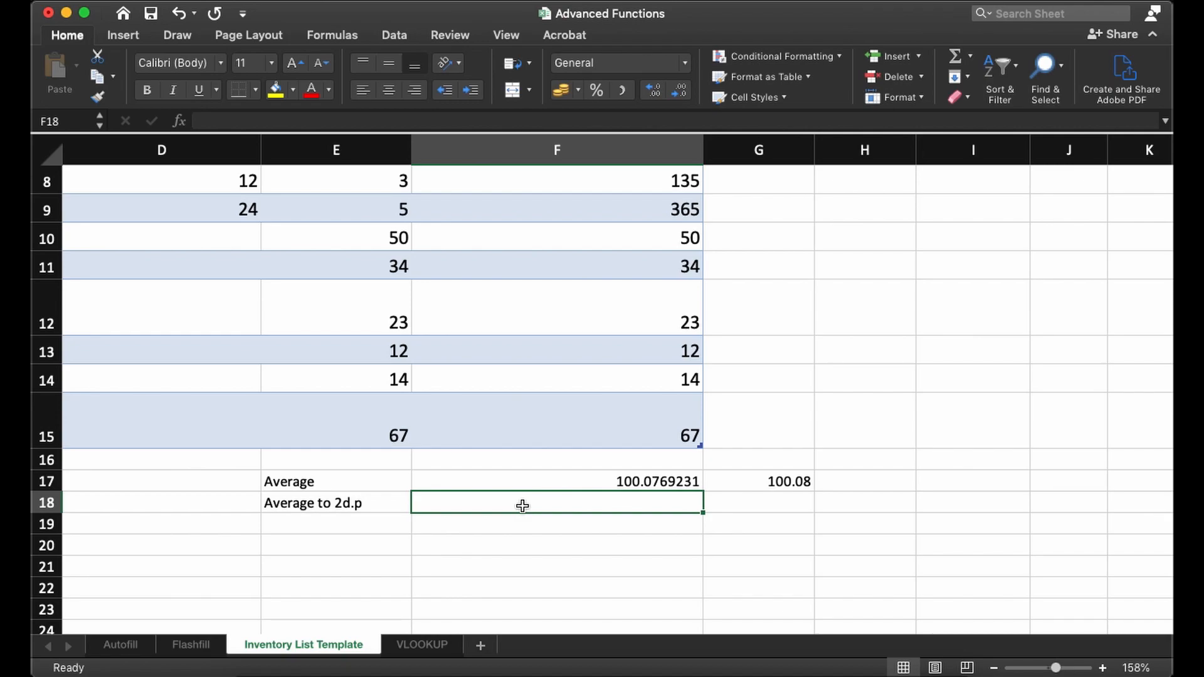
scroll(522, 505, up, 5)
click(627, 488)
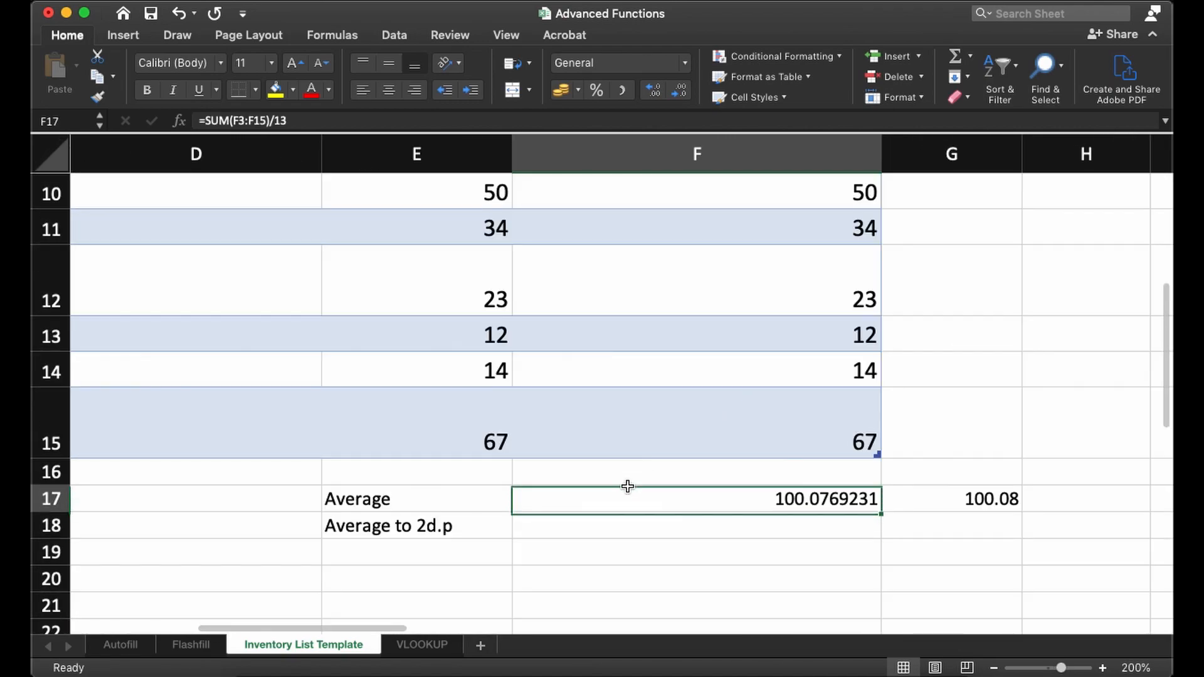
scroll(690, 511, right, 3)
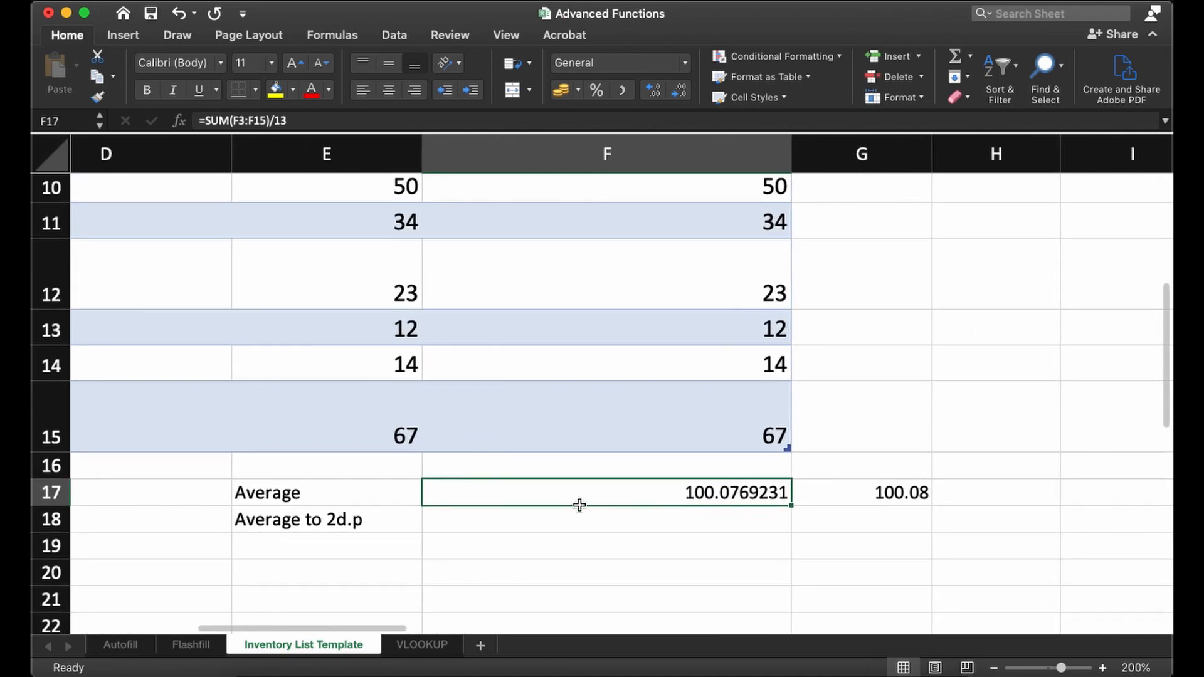
click(614, 514)
double_click(634, 516)
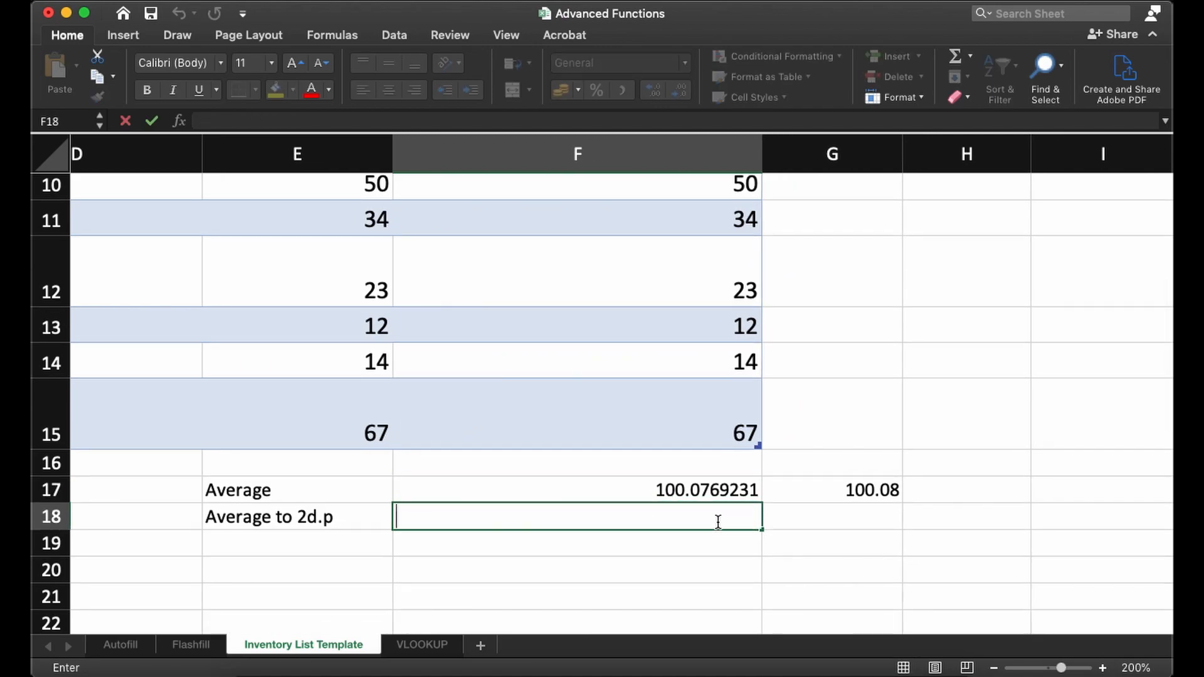
text(=)
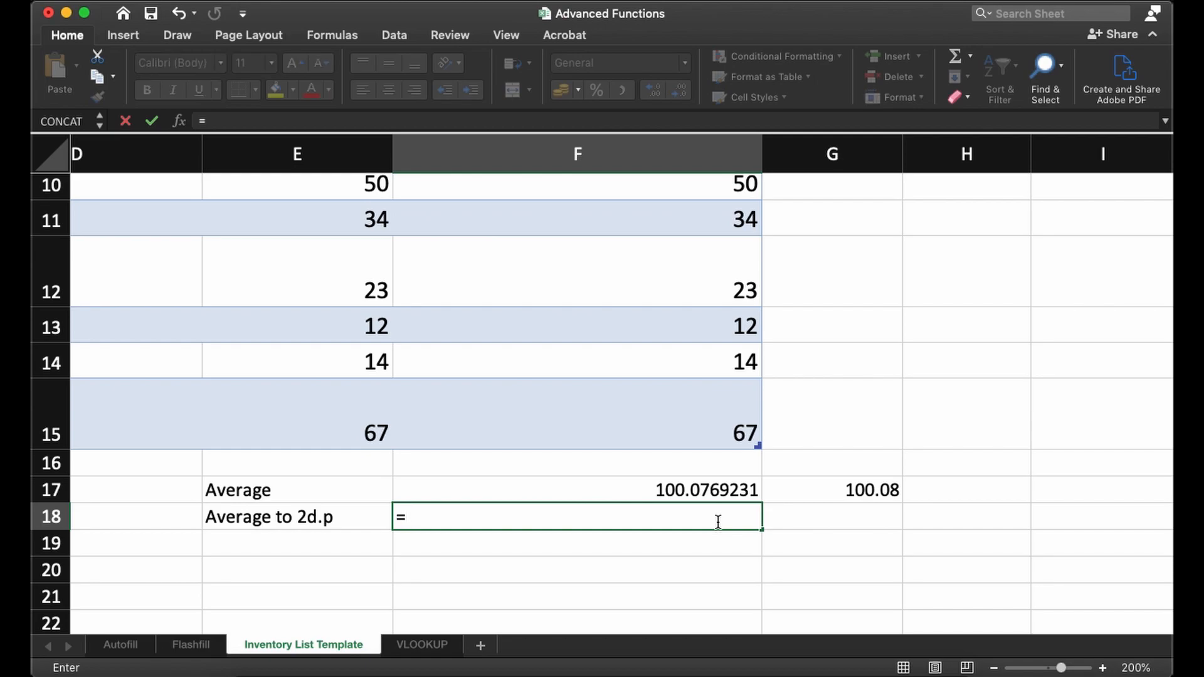
text(ROUND)
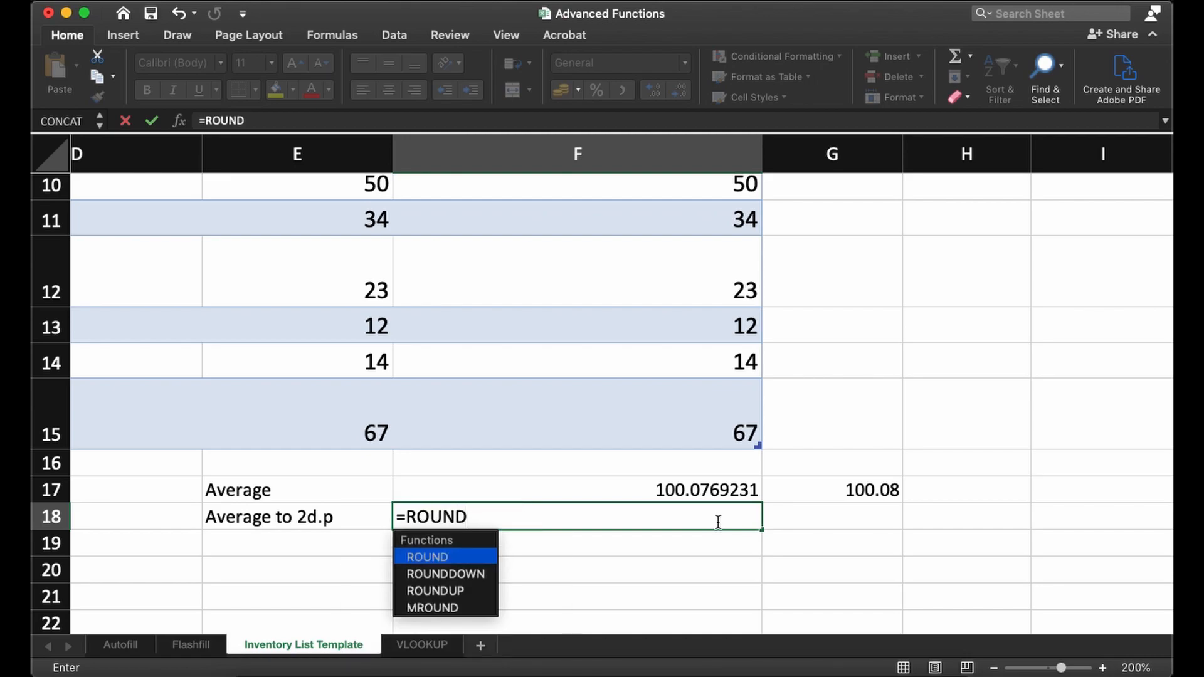
text(()
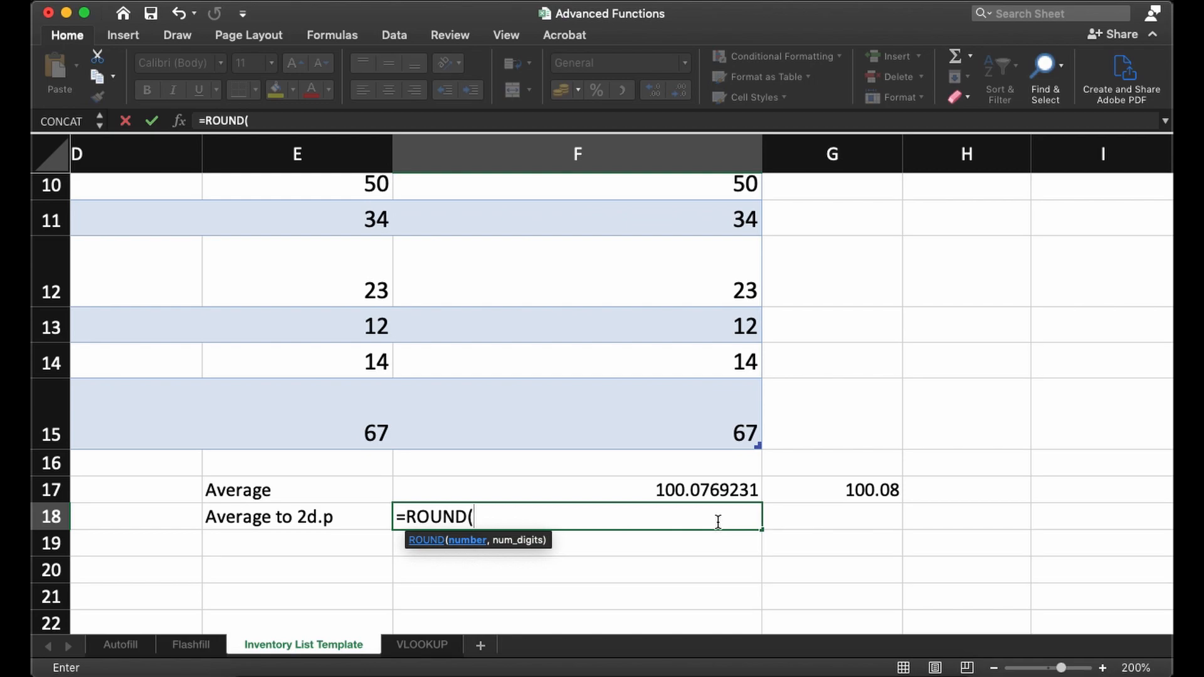
text(F17,)
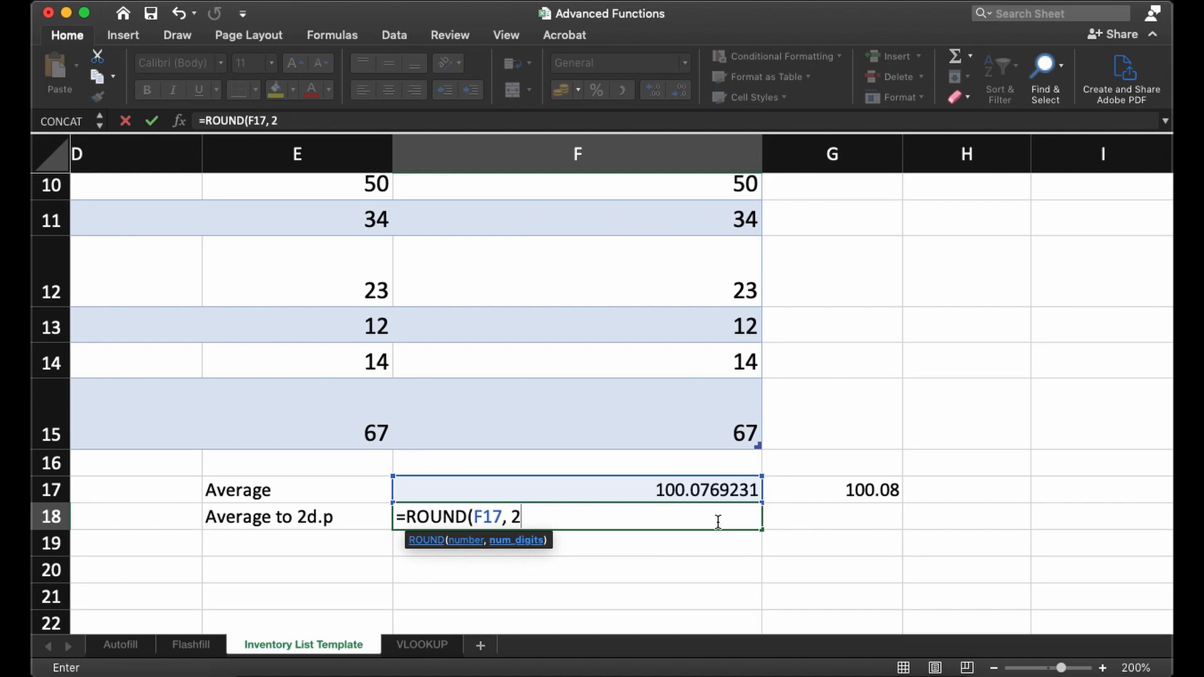
text(2))
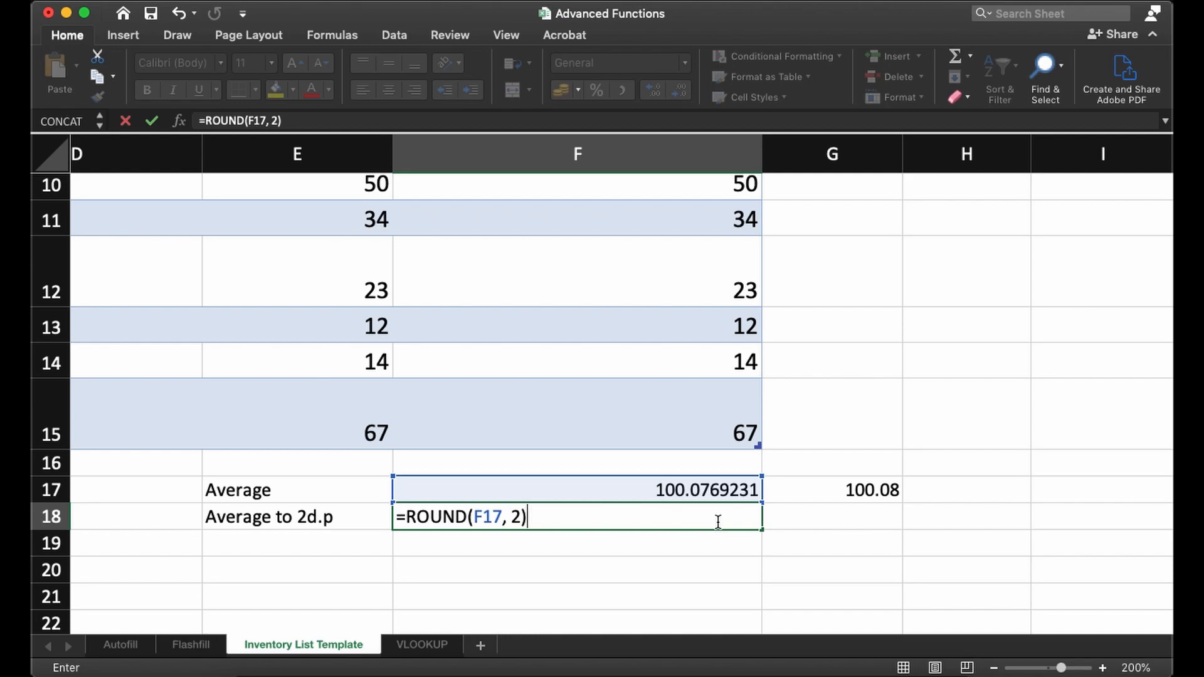
- Check the arguments of the ROUND formula in F18 and commit it
click(467, 519)
click(538, 517)
drag(538, 518, 508, 523)
click(539, 518)
click(538, 518)
key(Return)
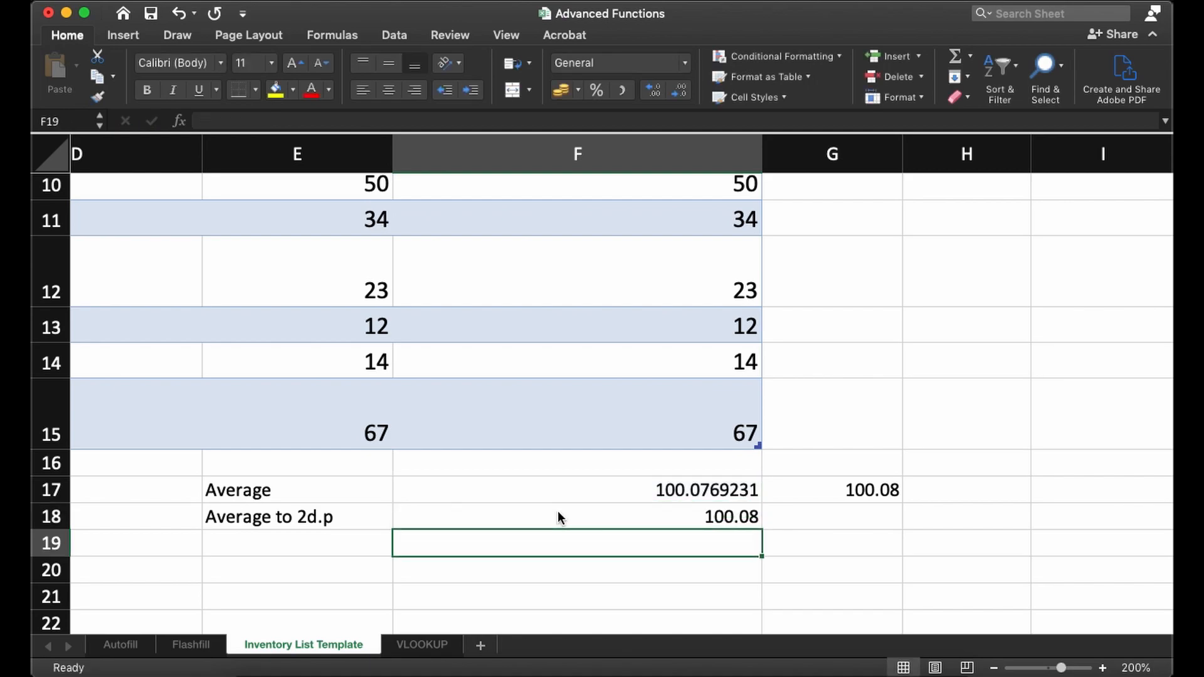
- Compare the rounded average in F18 with the unrounded average in F17 and the AVERAGE result in G17
click(620, 517)
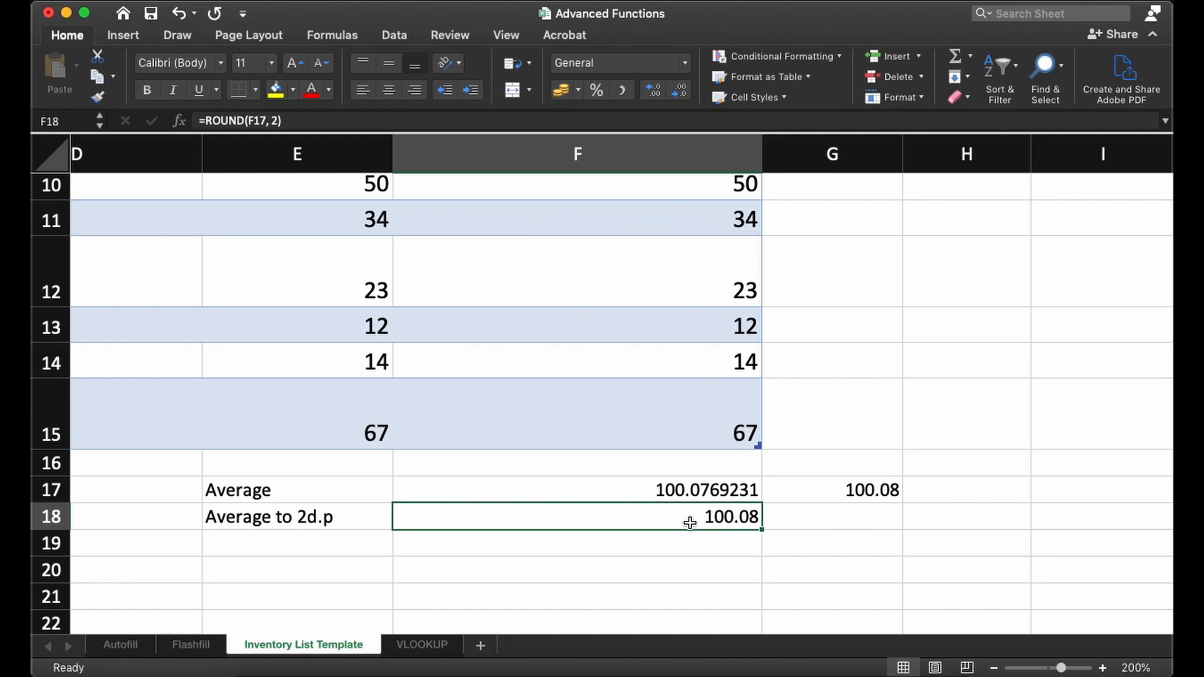
click(739, 489)
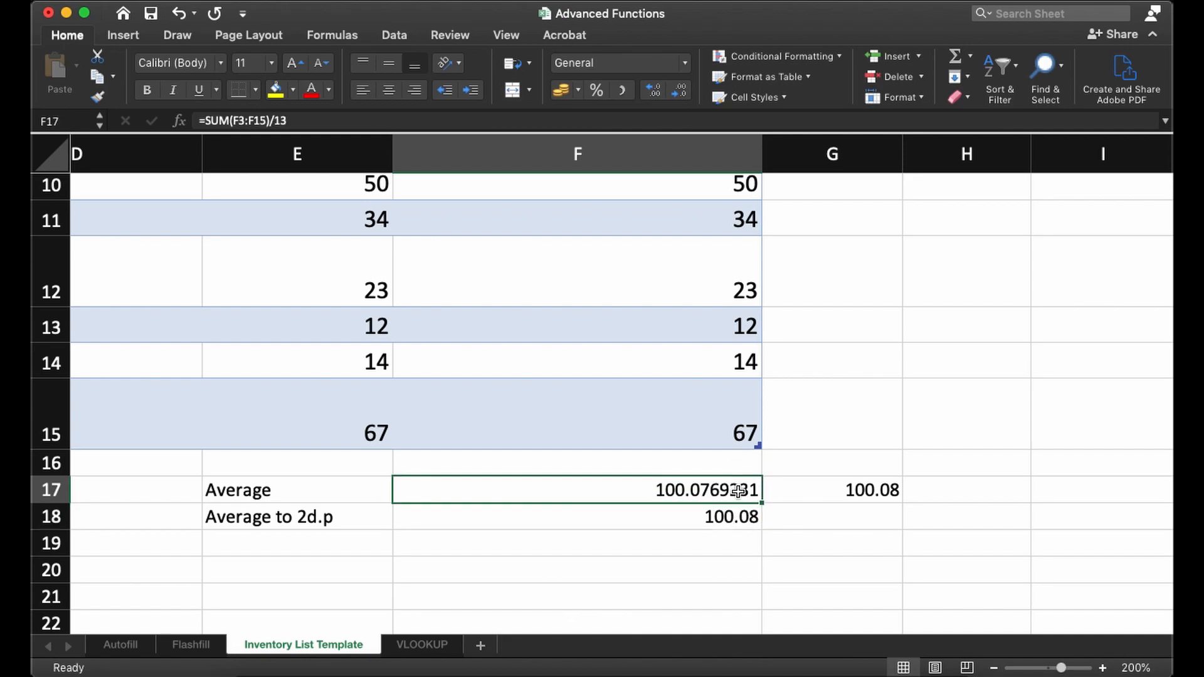
click(738, 523)
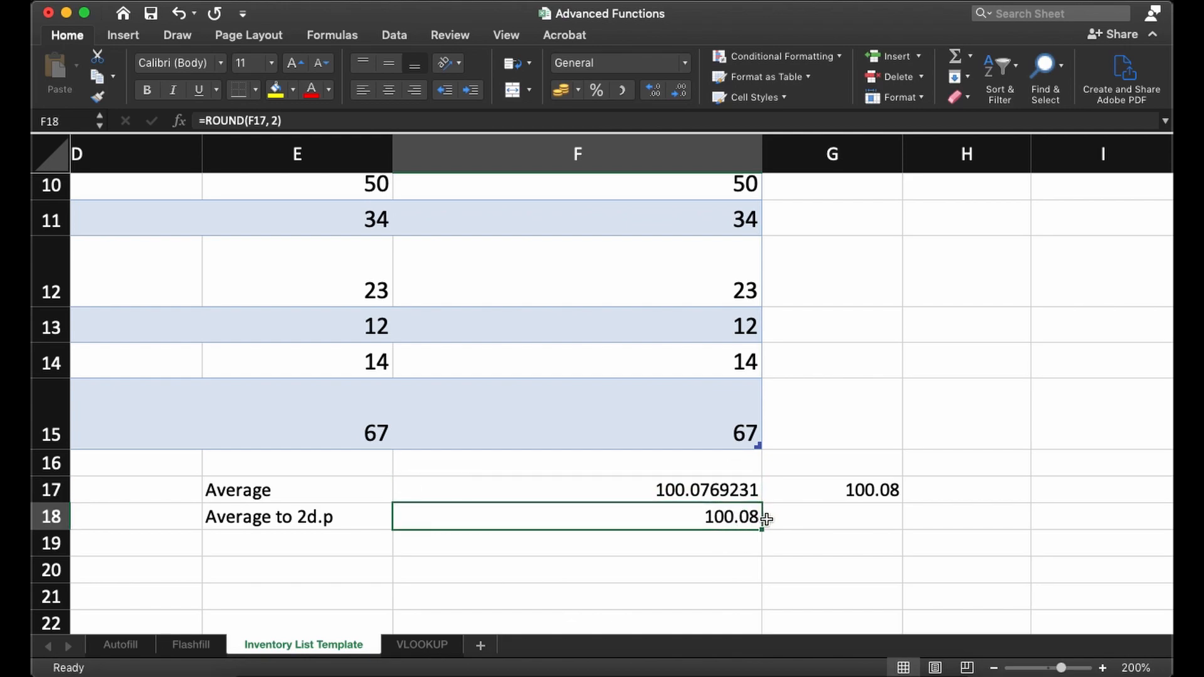
click(797, 492)
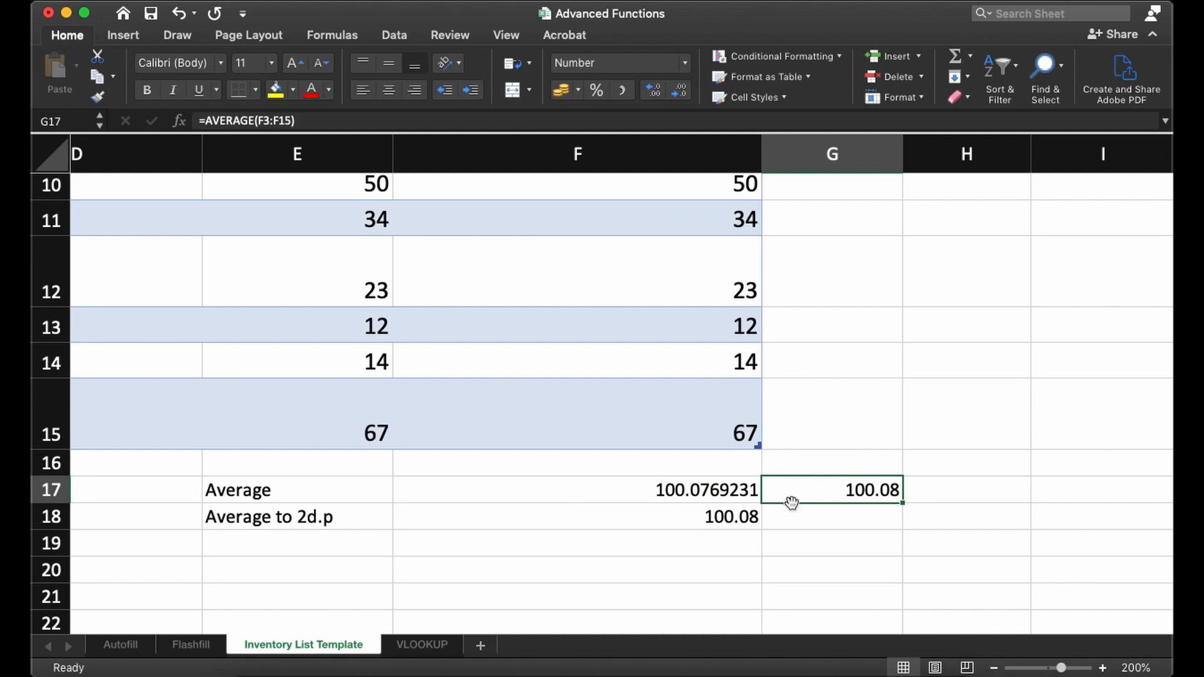
click(724, 522)
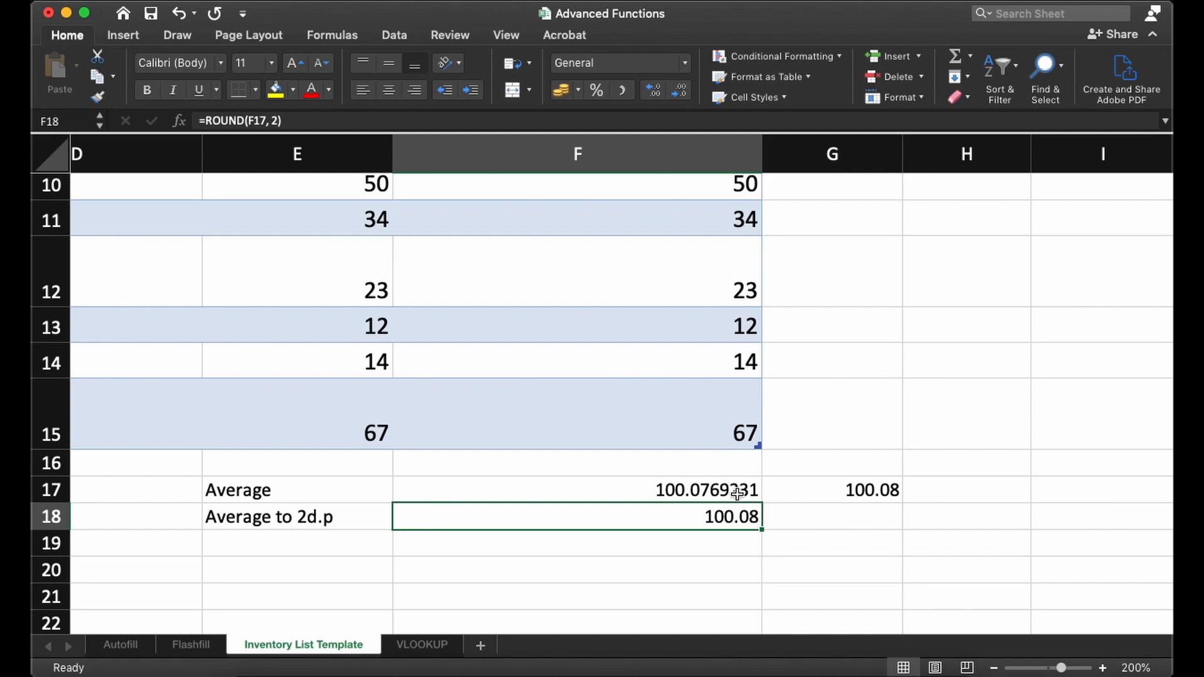
click(791, 488)
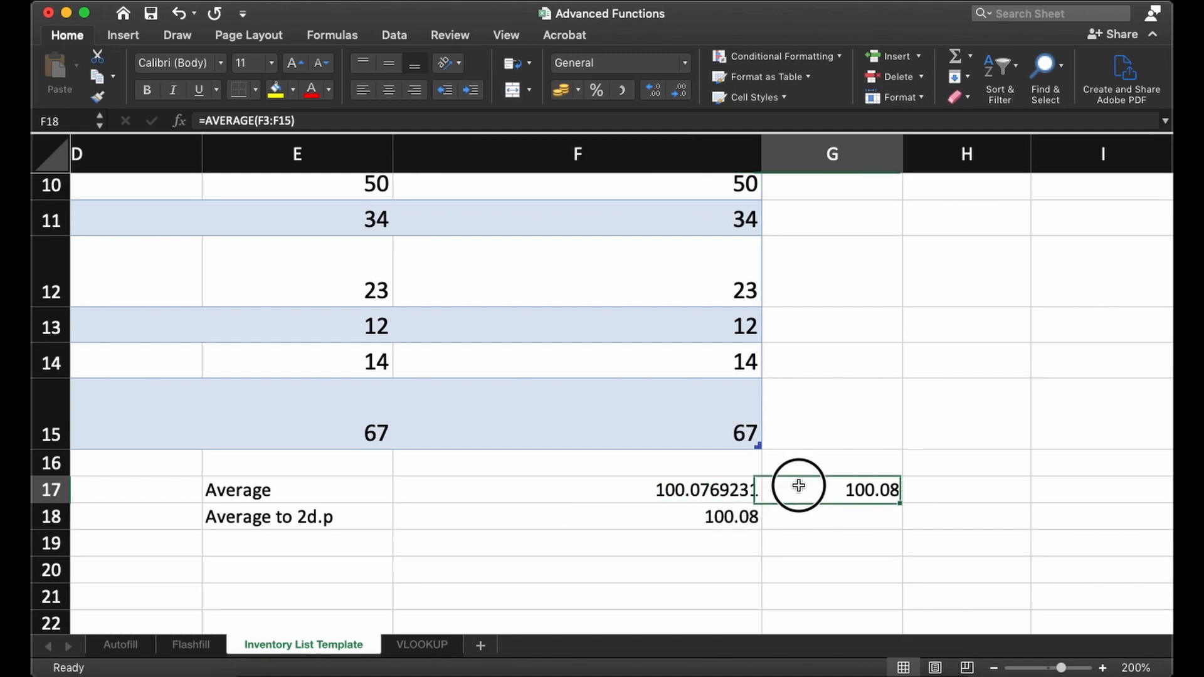
- Review the formulas in F17 and F18 against the whole inventory table
scroll(721, 487, down, 5)
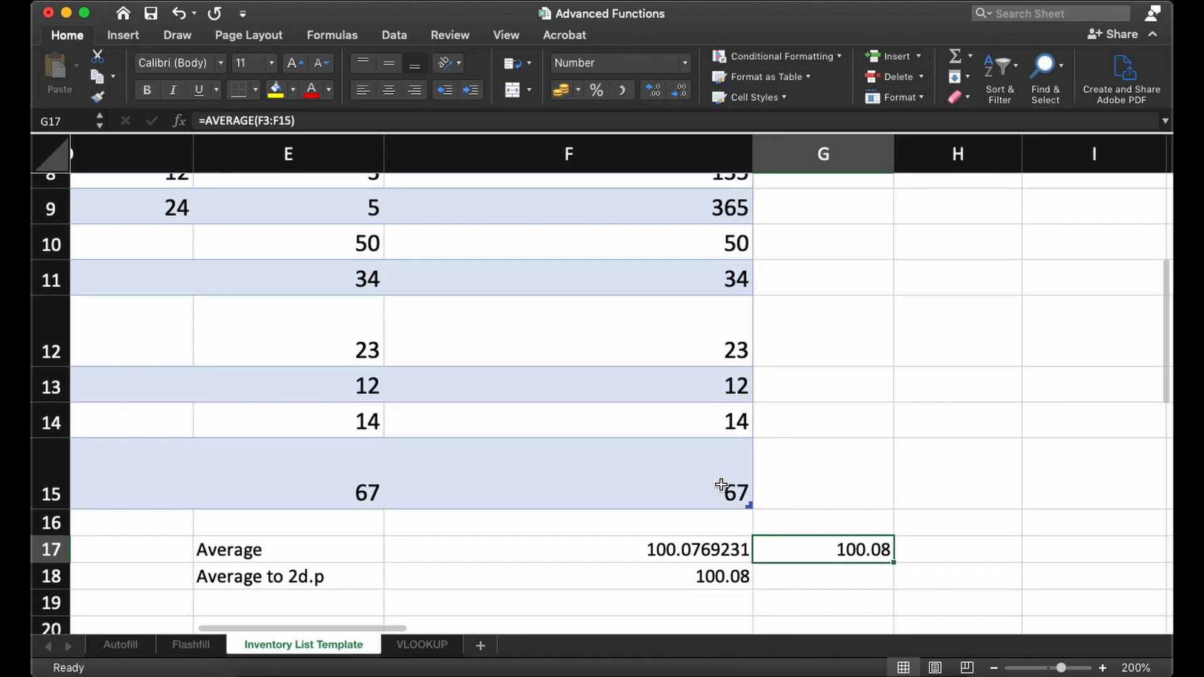
scroll(719, 486, down, 5)
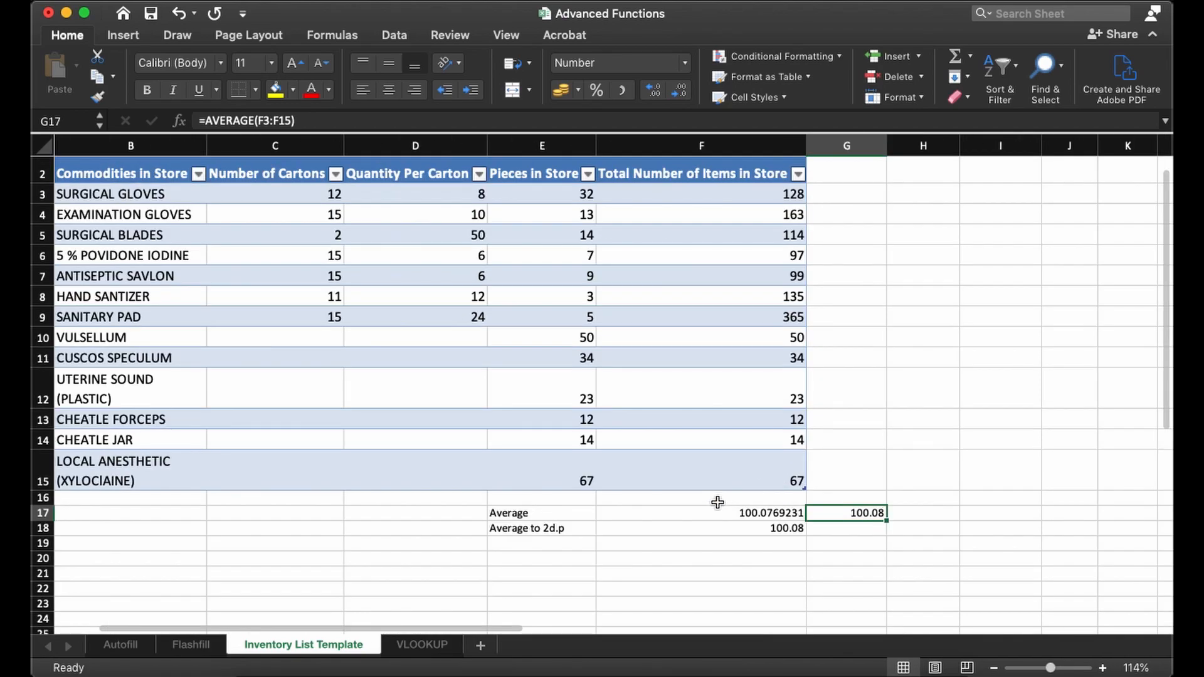
click(719, 521)
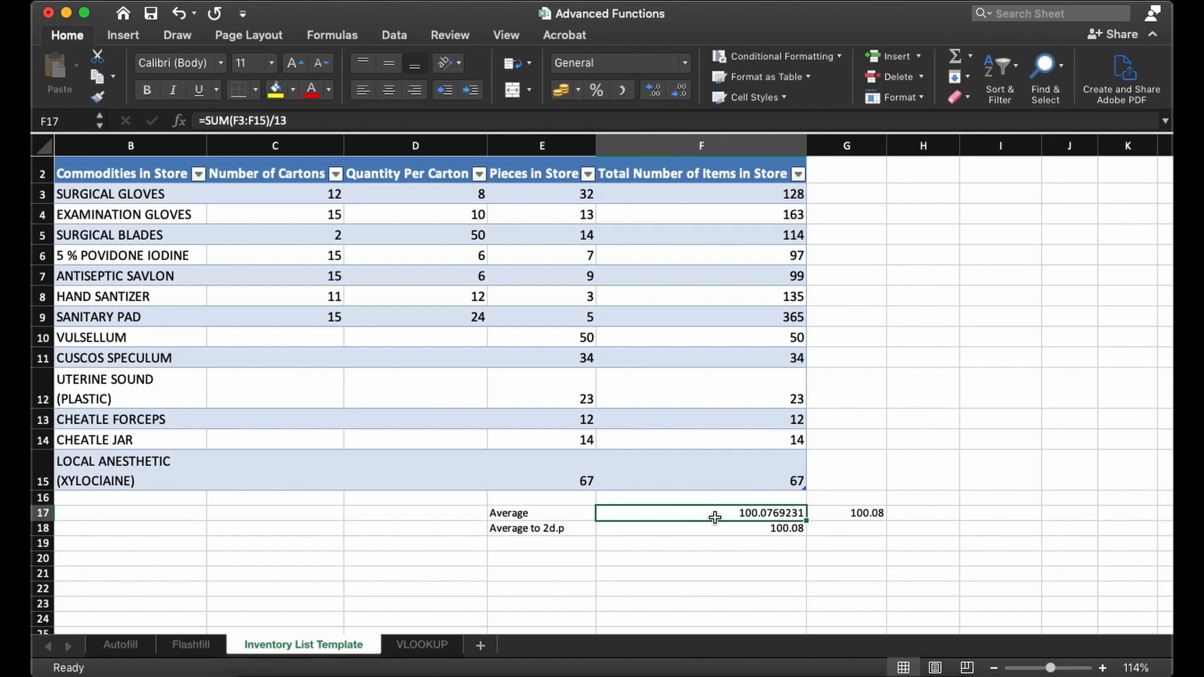
click(749, 528)
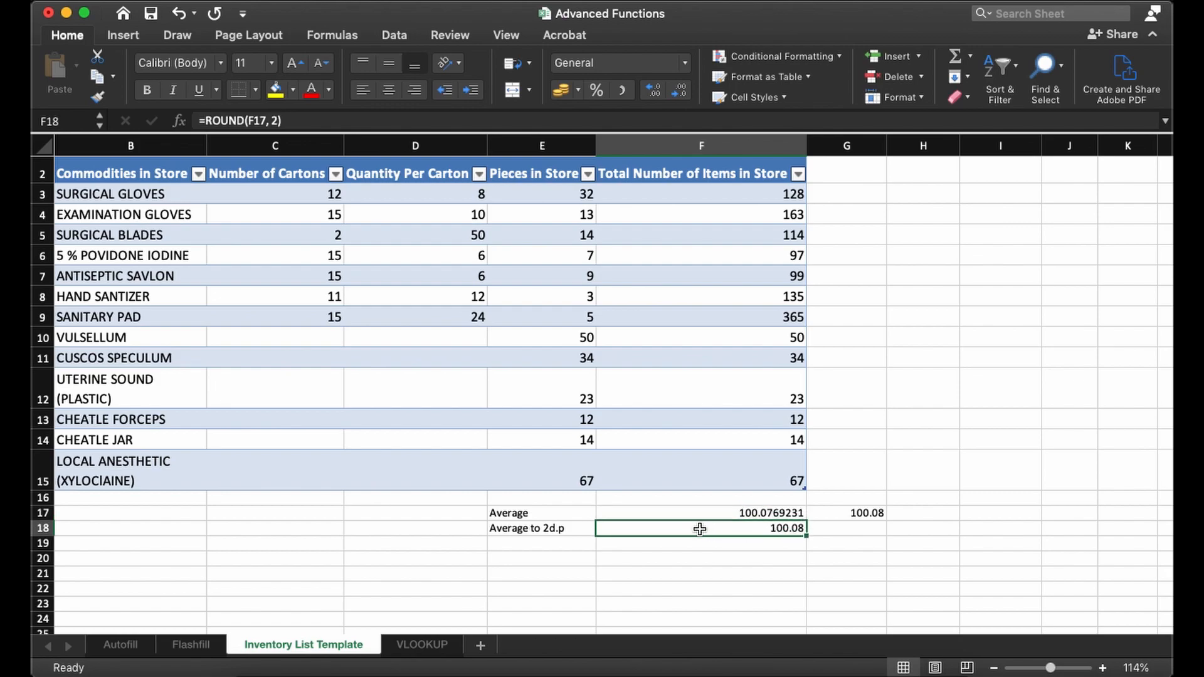
click(749, 512)
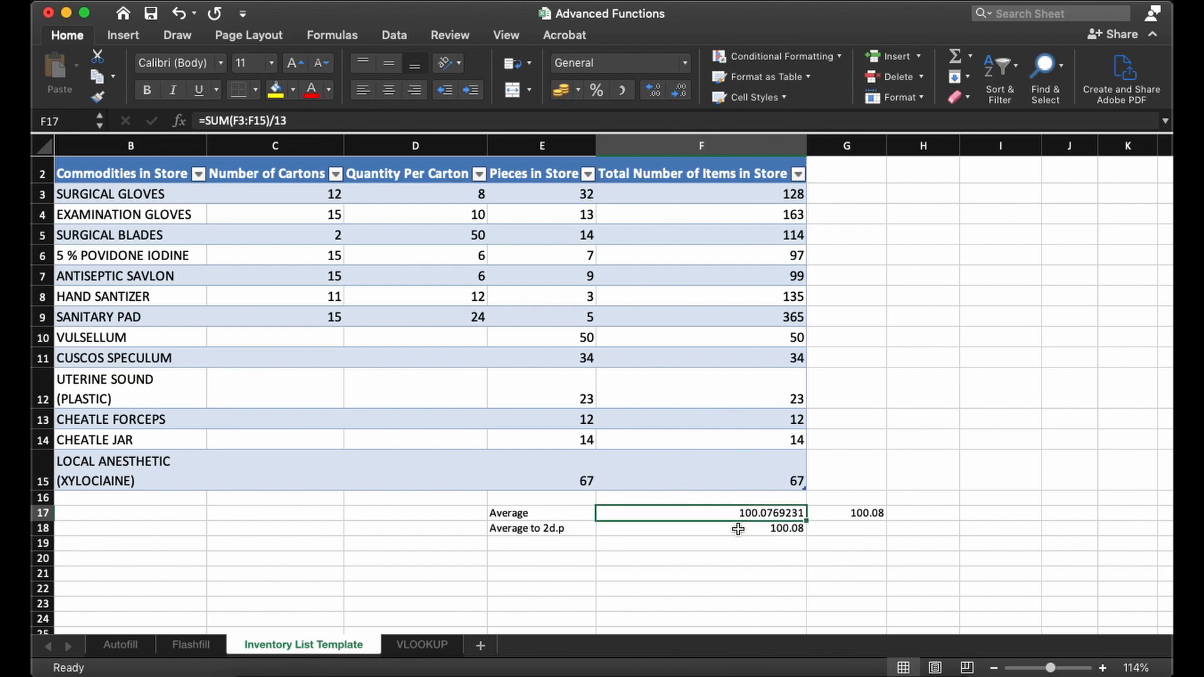
click(826, 528)
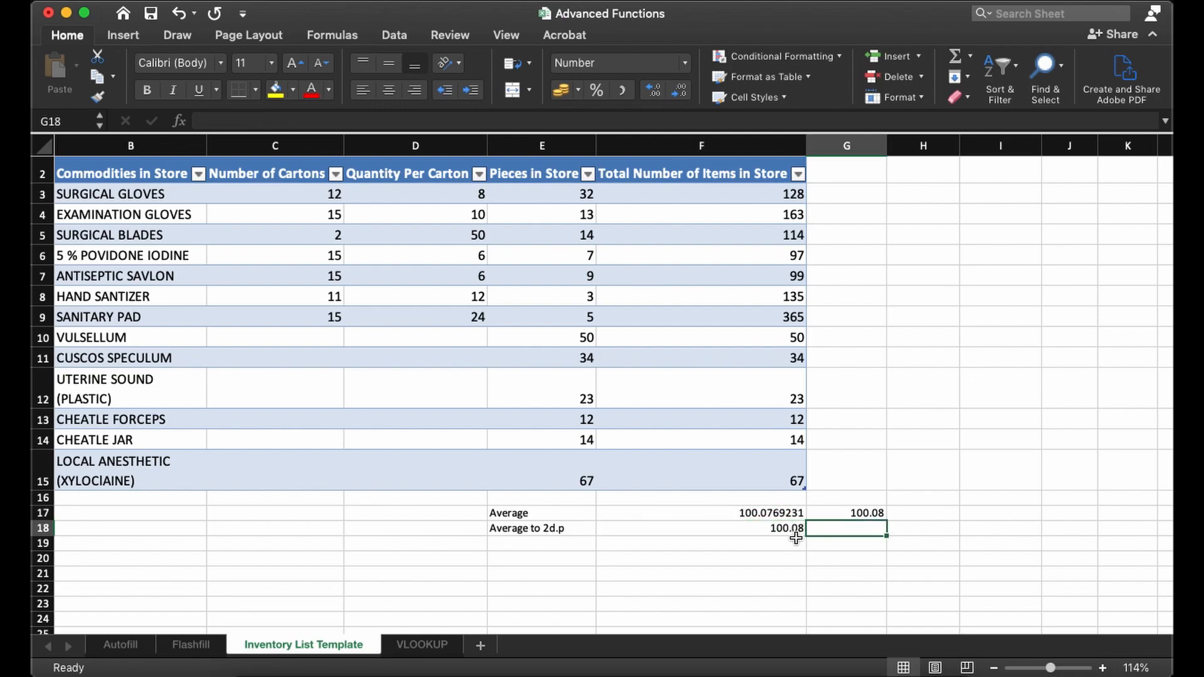